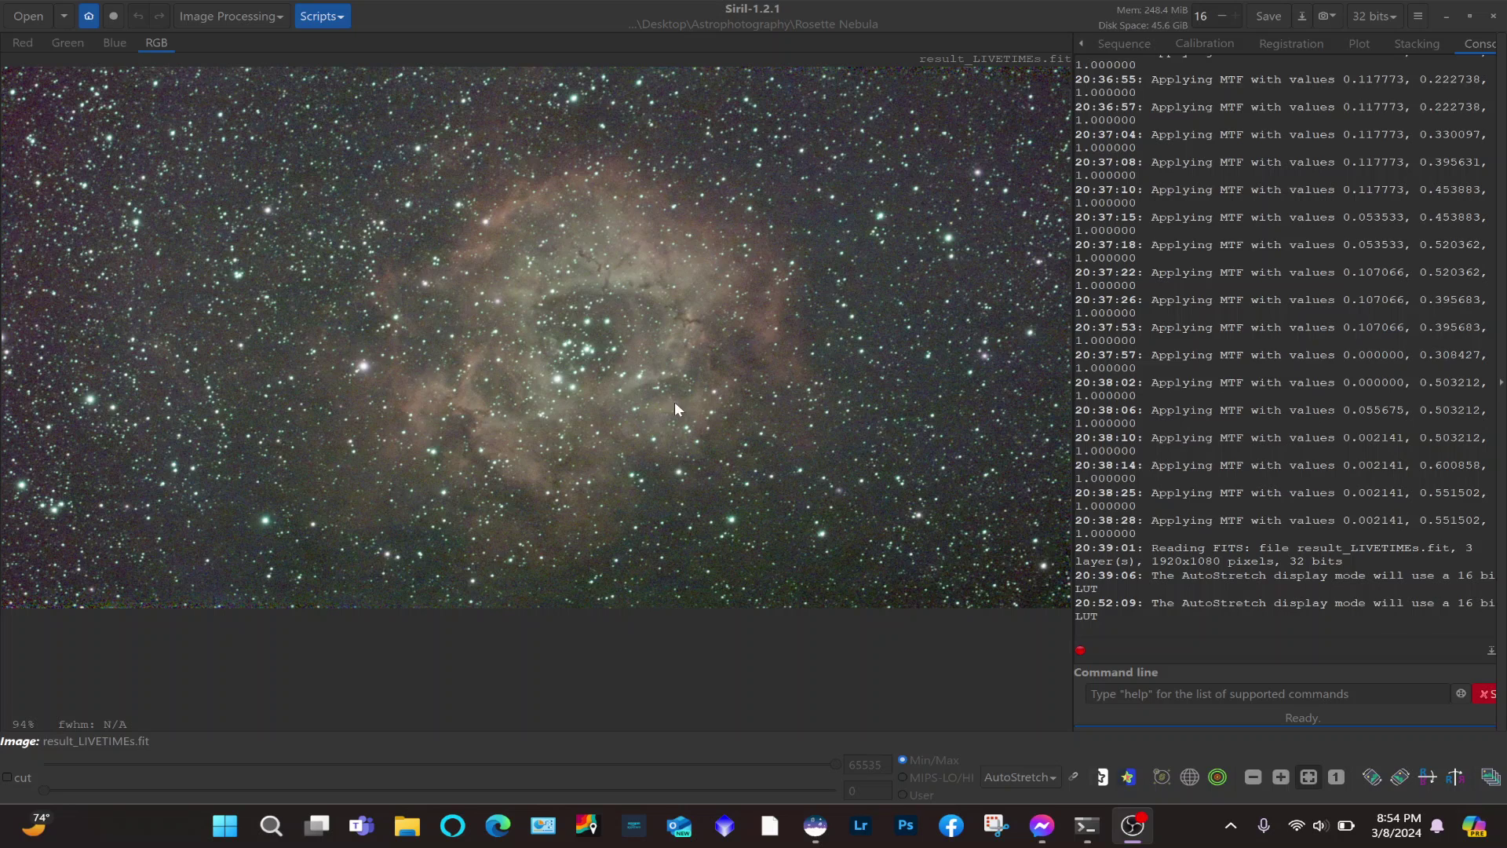
# Look over the Miscellaneous page of the preferences, including the software locations, and close it without changes.
pyautogui.click(591, 393)
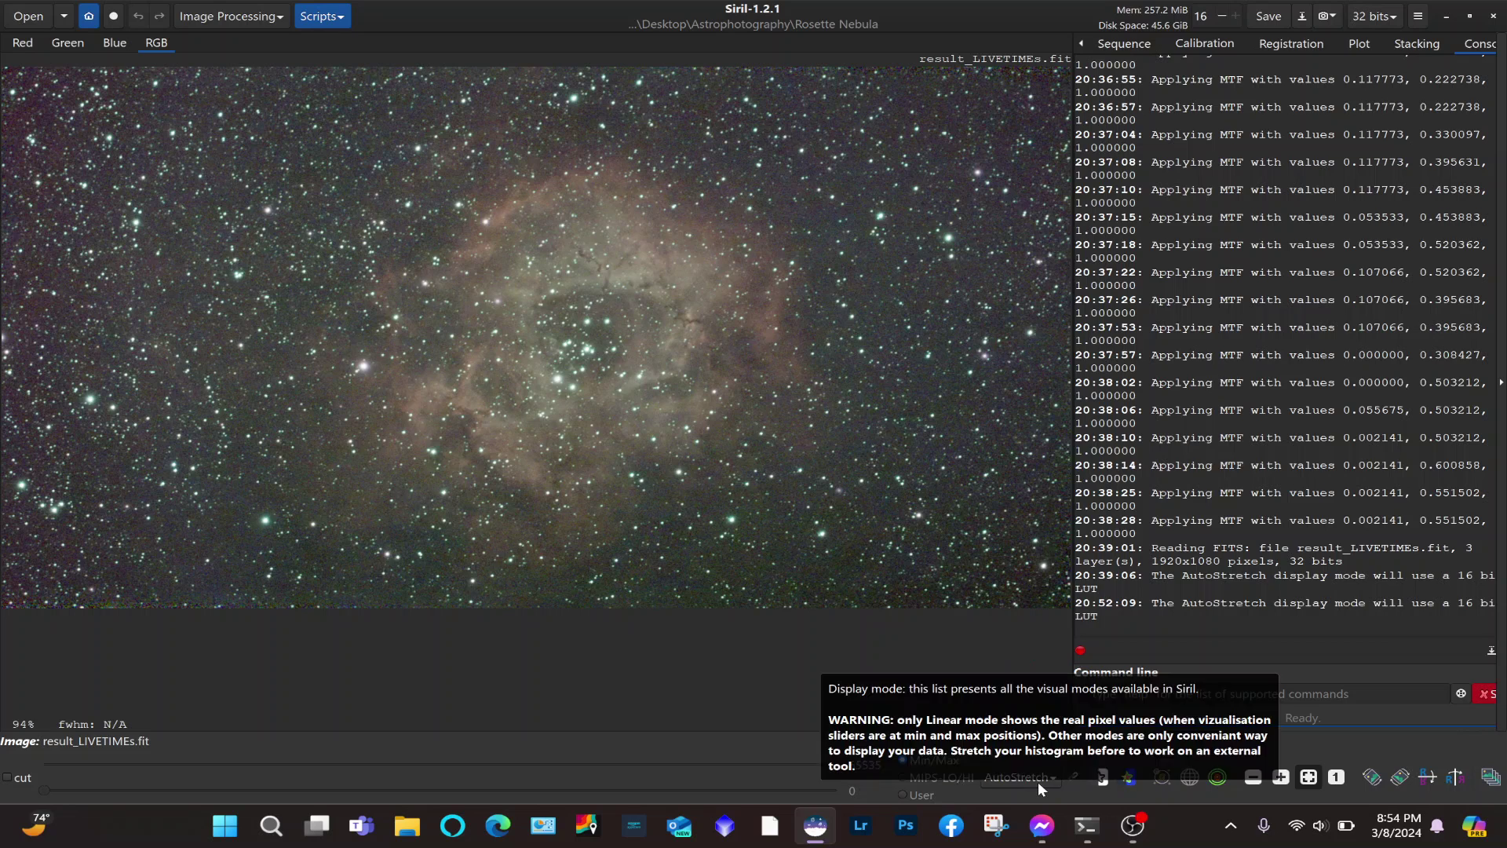
pyautogui.click(1418, 18)
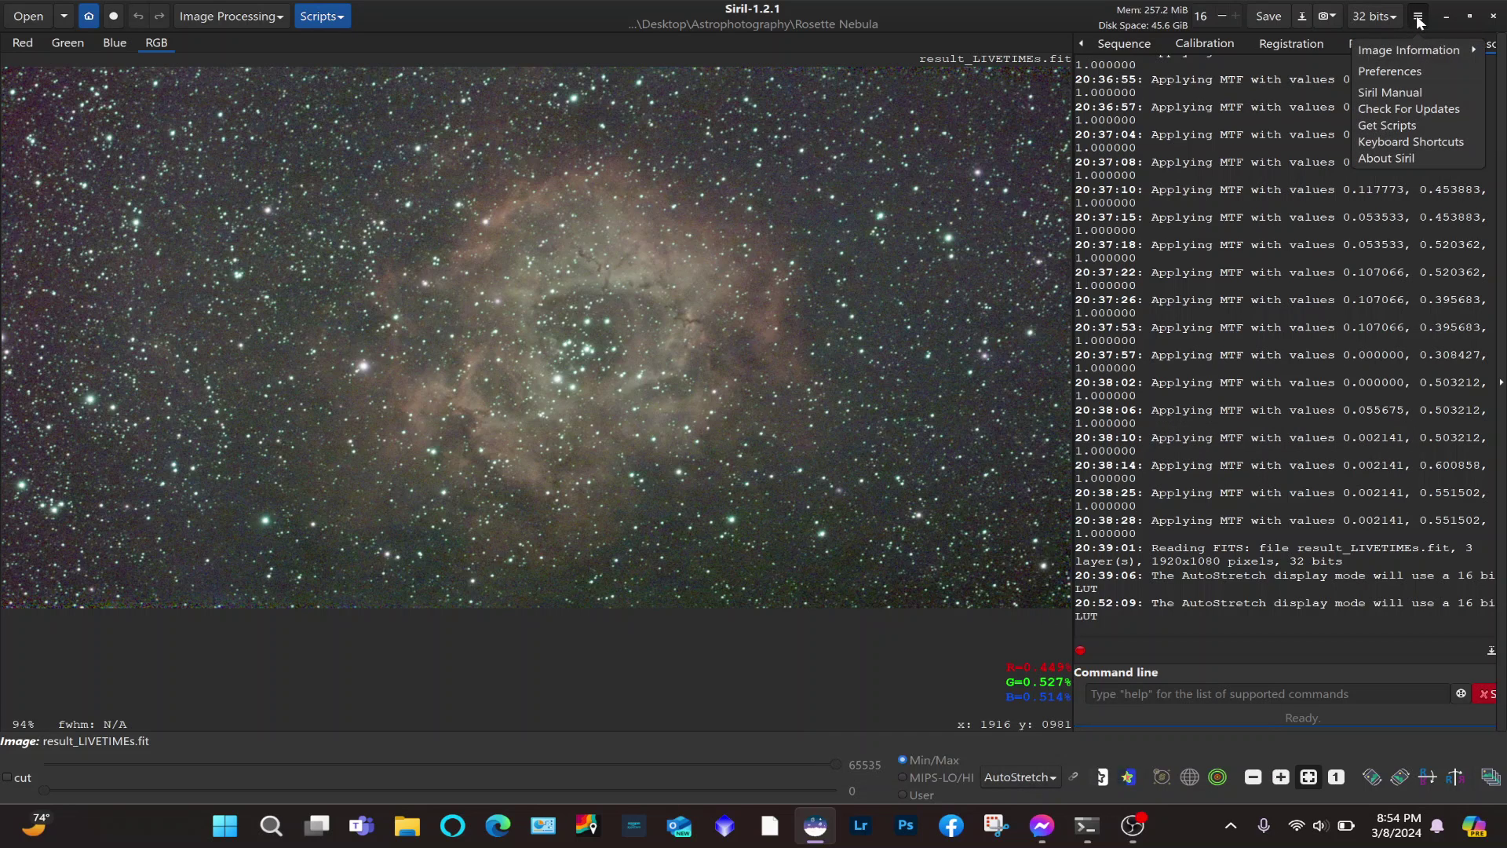
pyautogui.click(1374, 72)
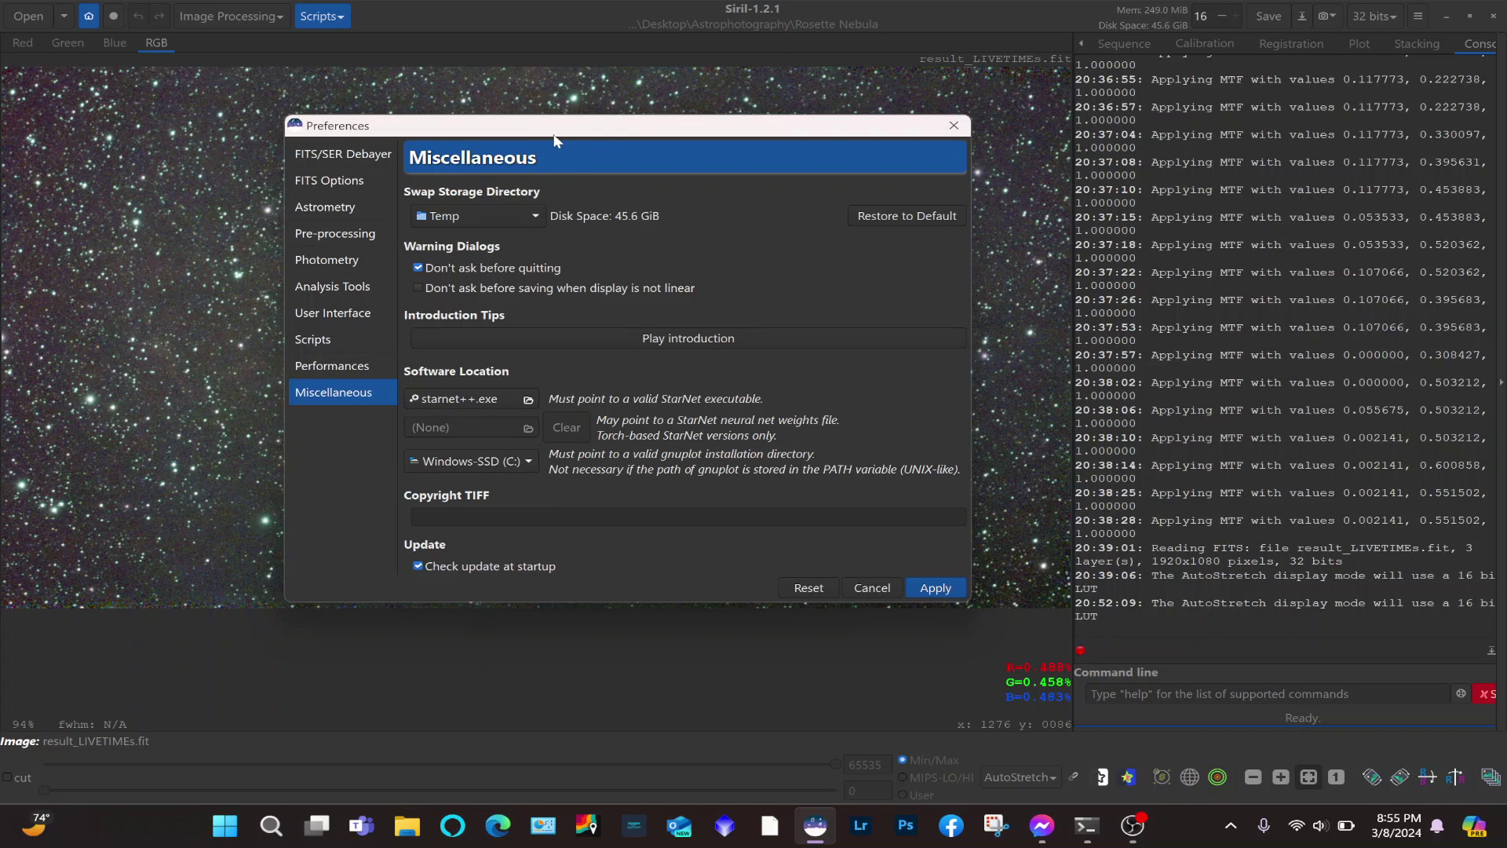
pyautogui.click(954, 127)
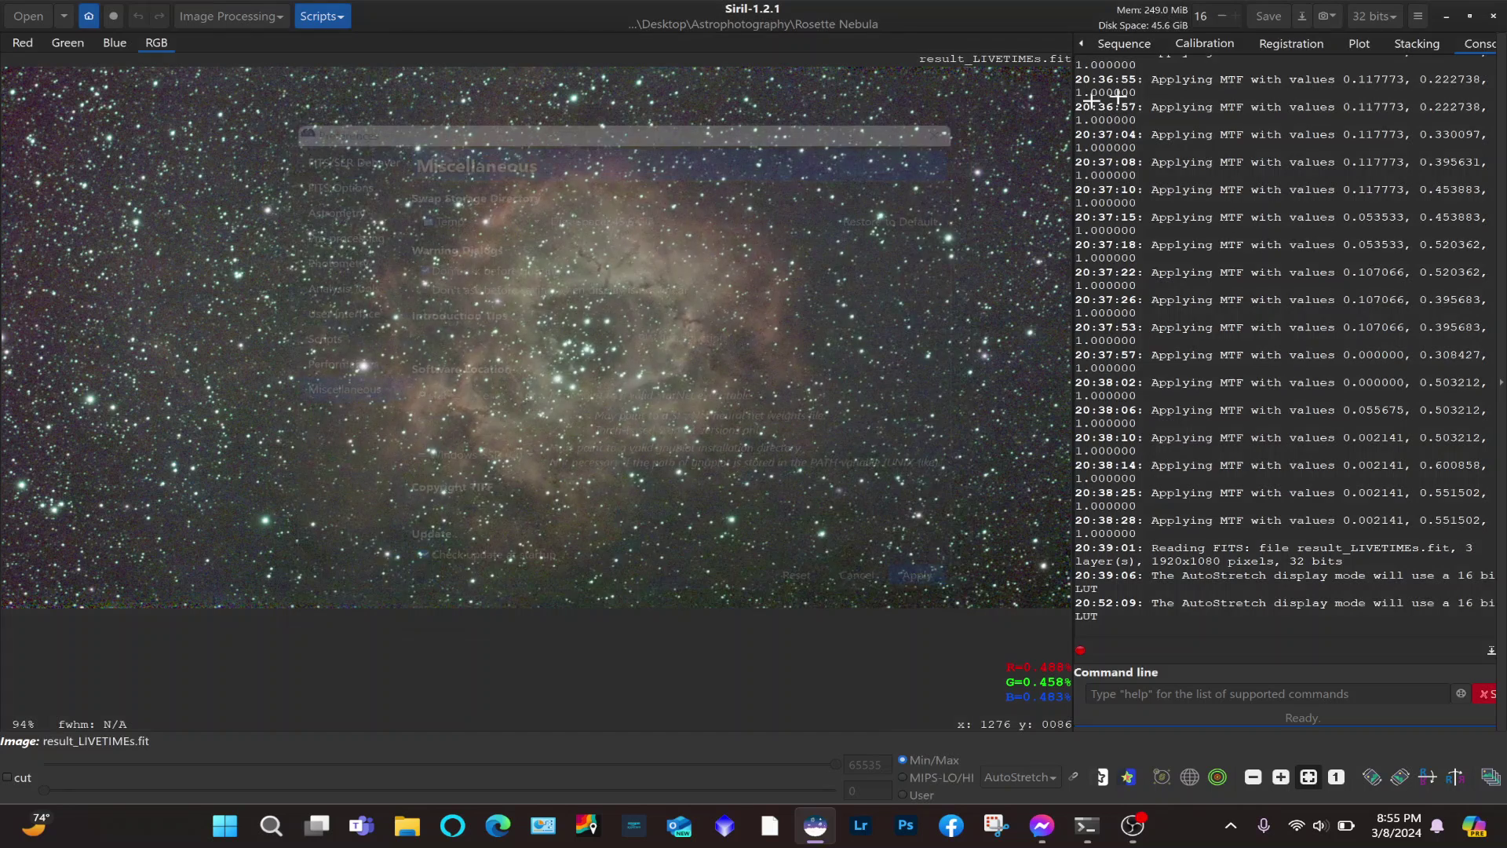
# Check the StarNet executable location in the Miscellaneous preferences, leave its file selection without choosing another file, and apply the preferences.
pyautogui.click(1418, 17)
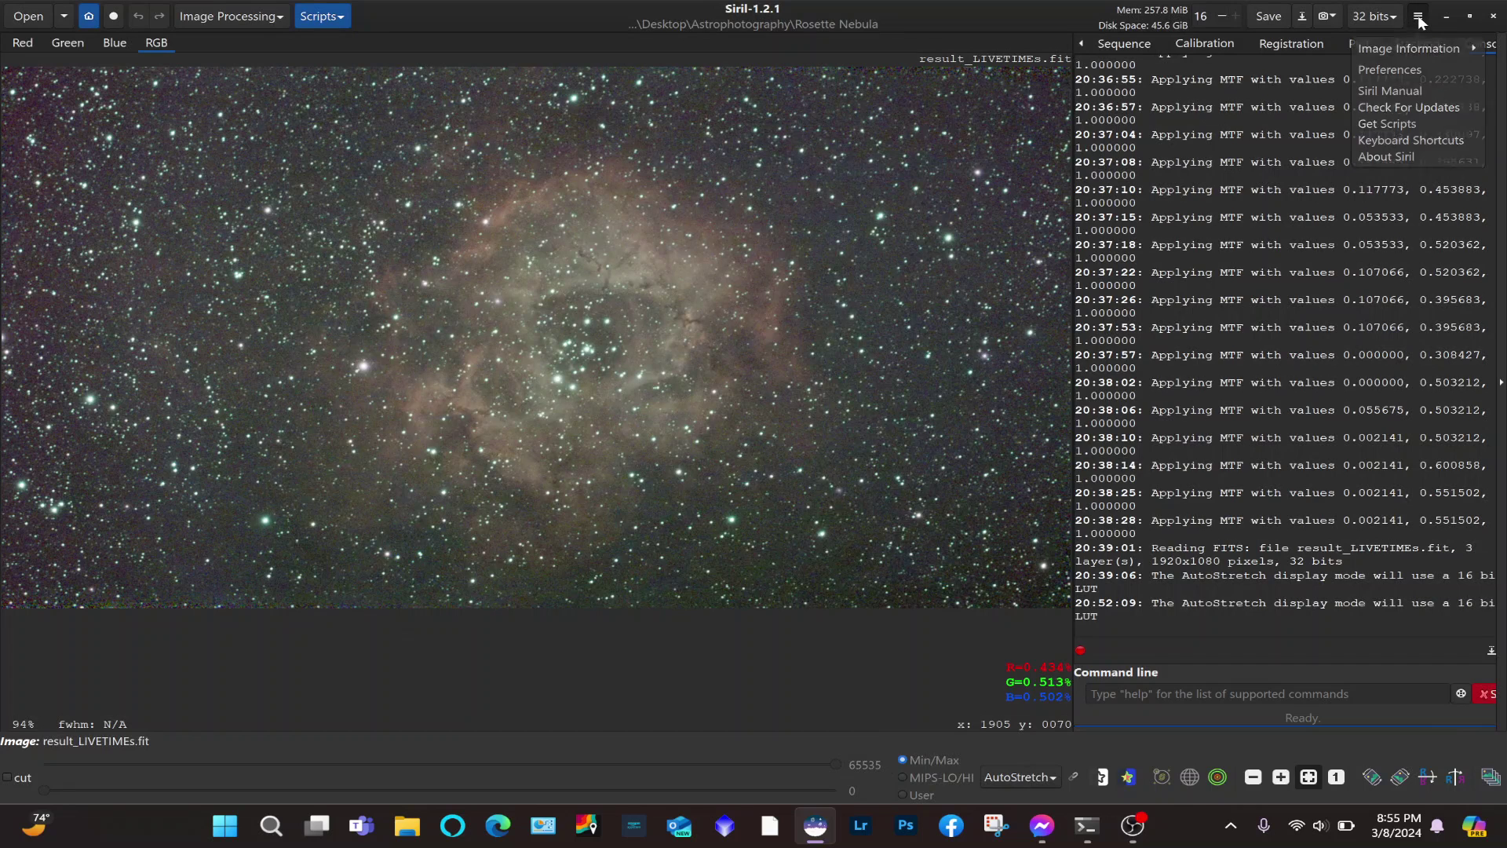
pyautogui.click(1394, 73)
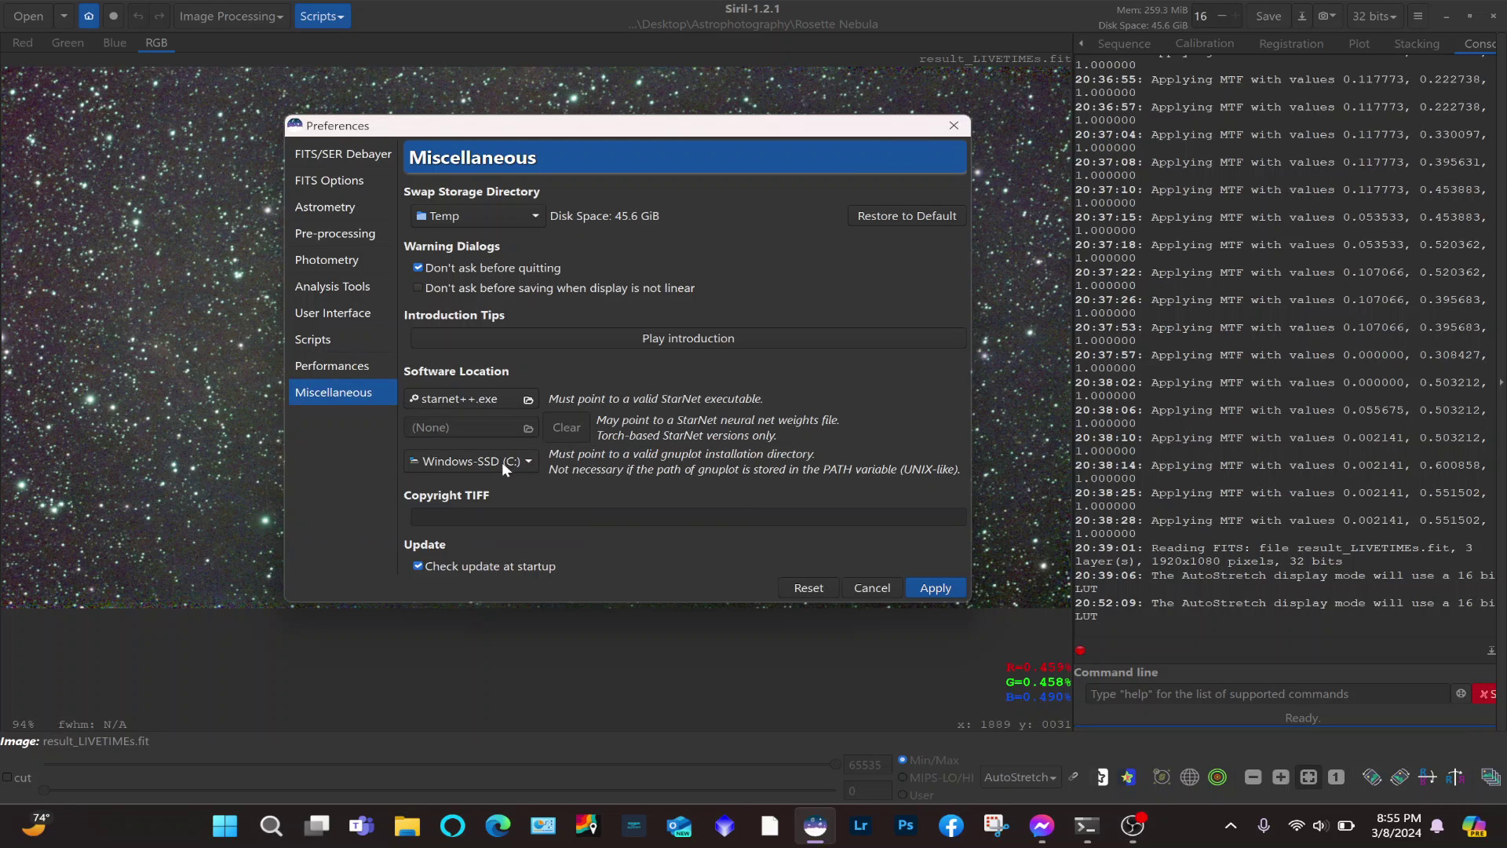
pyautogui.click(527, 402)
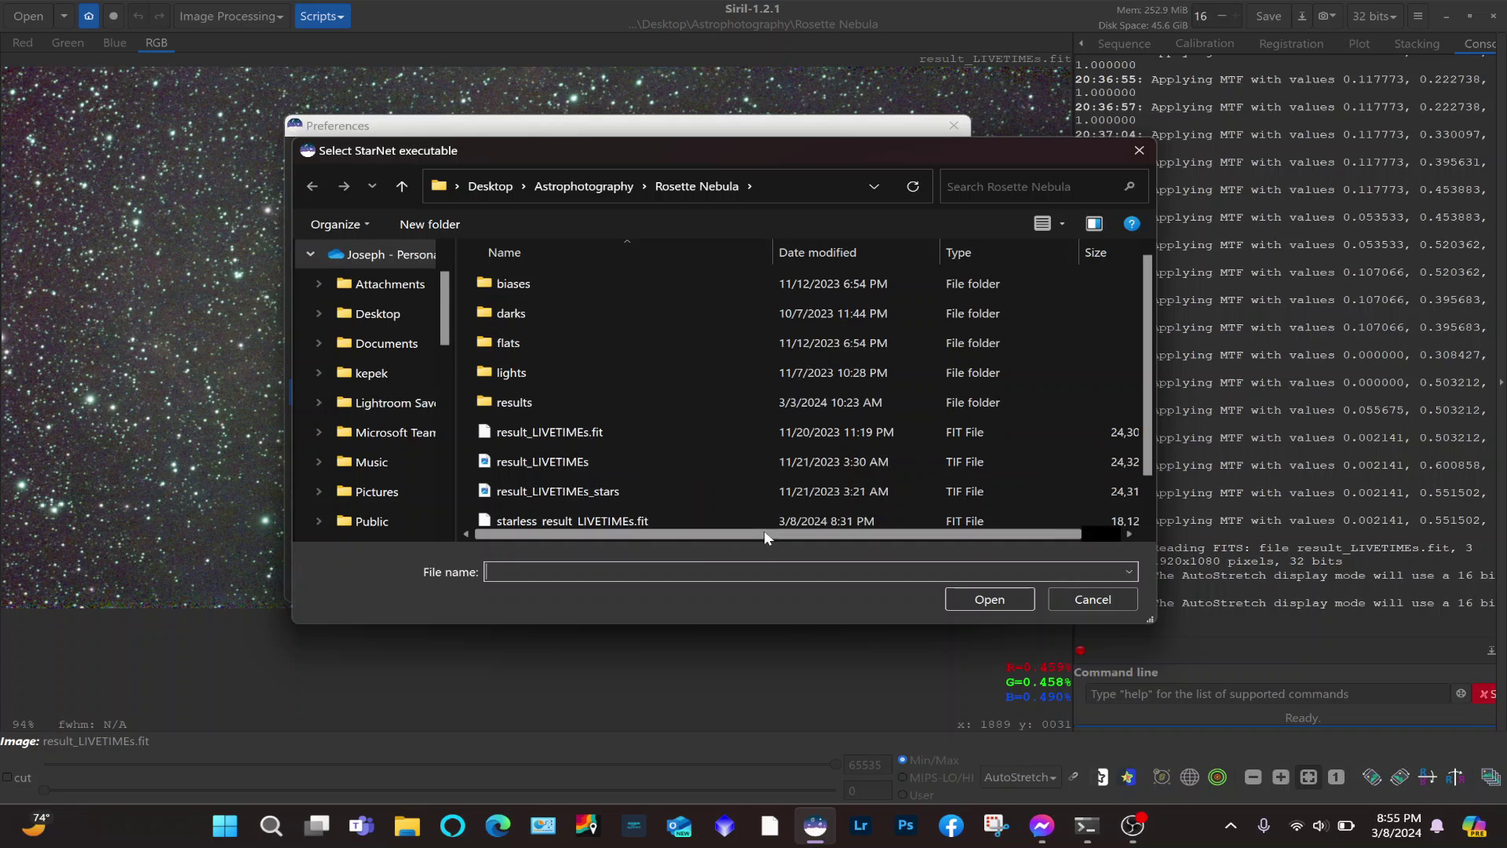
pyautogui.click(1086, 605)
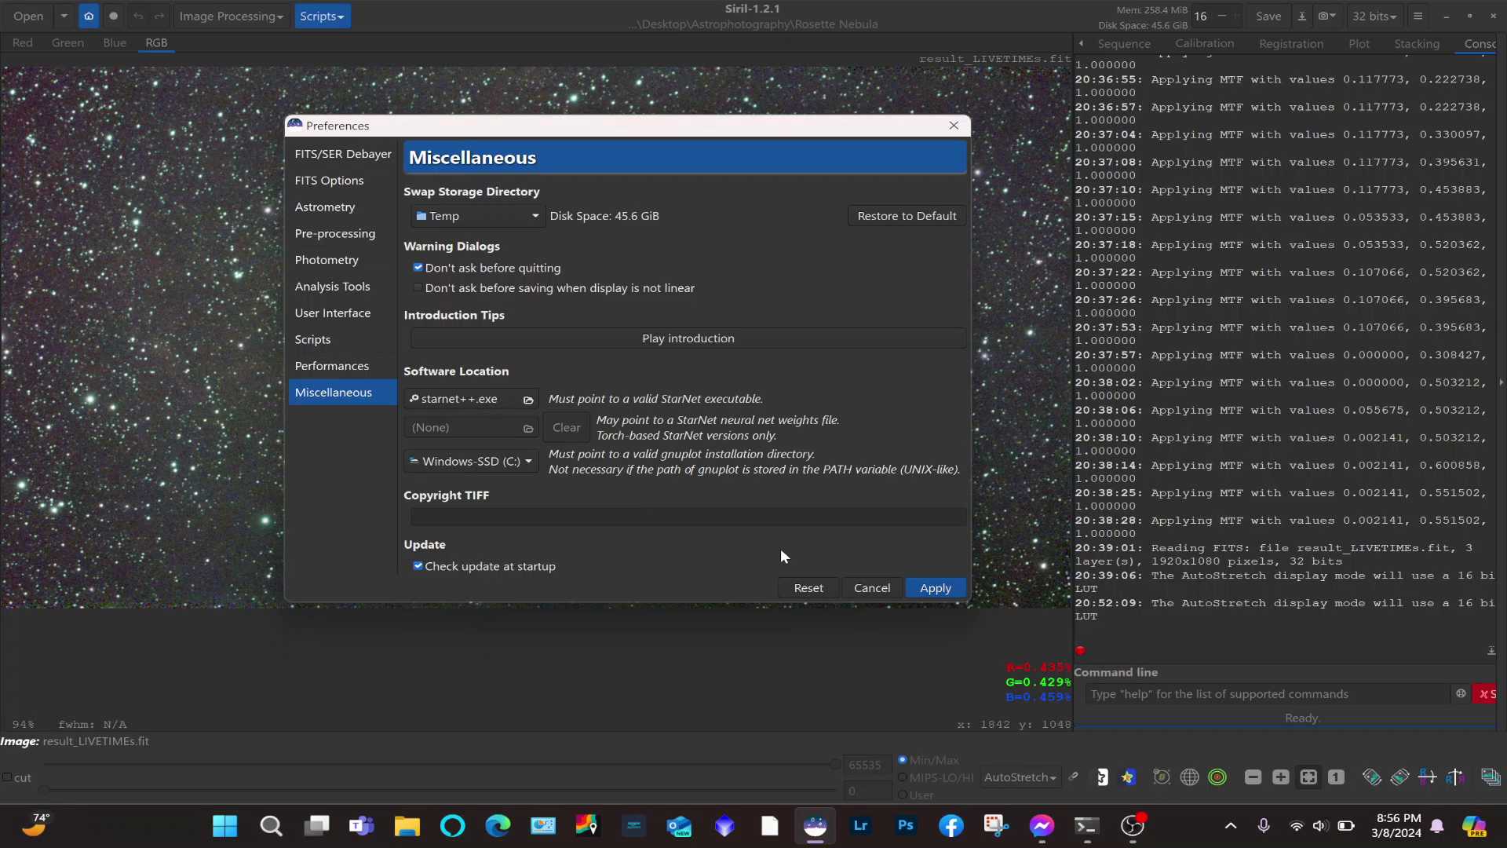
pyautogui.click(931, 587)
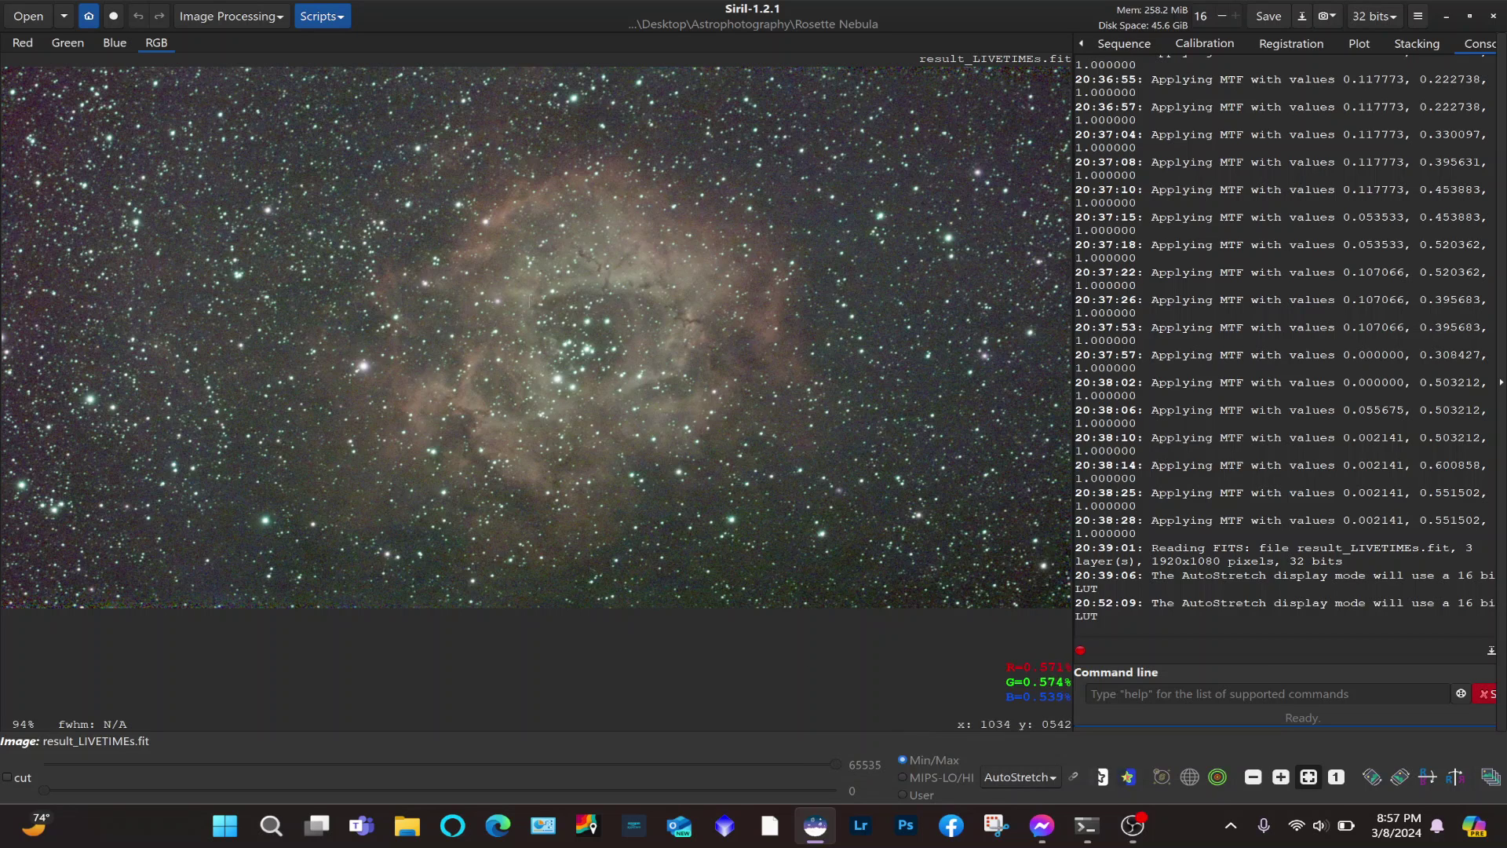
# Crop the image to a selection of about 1560 by 1006 px around the nebula.
pyautogui.click(268, 16)
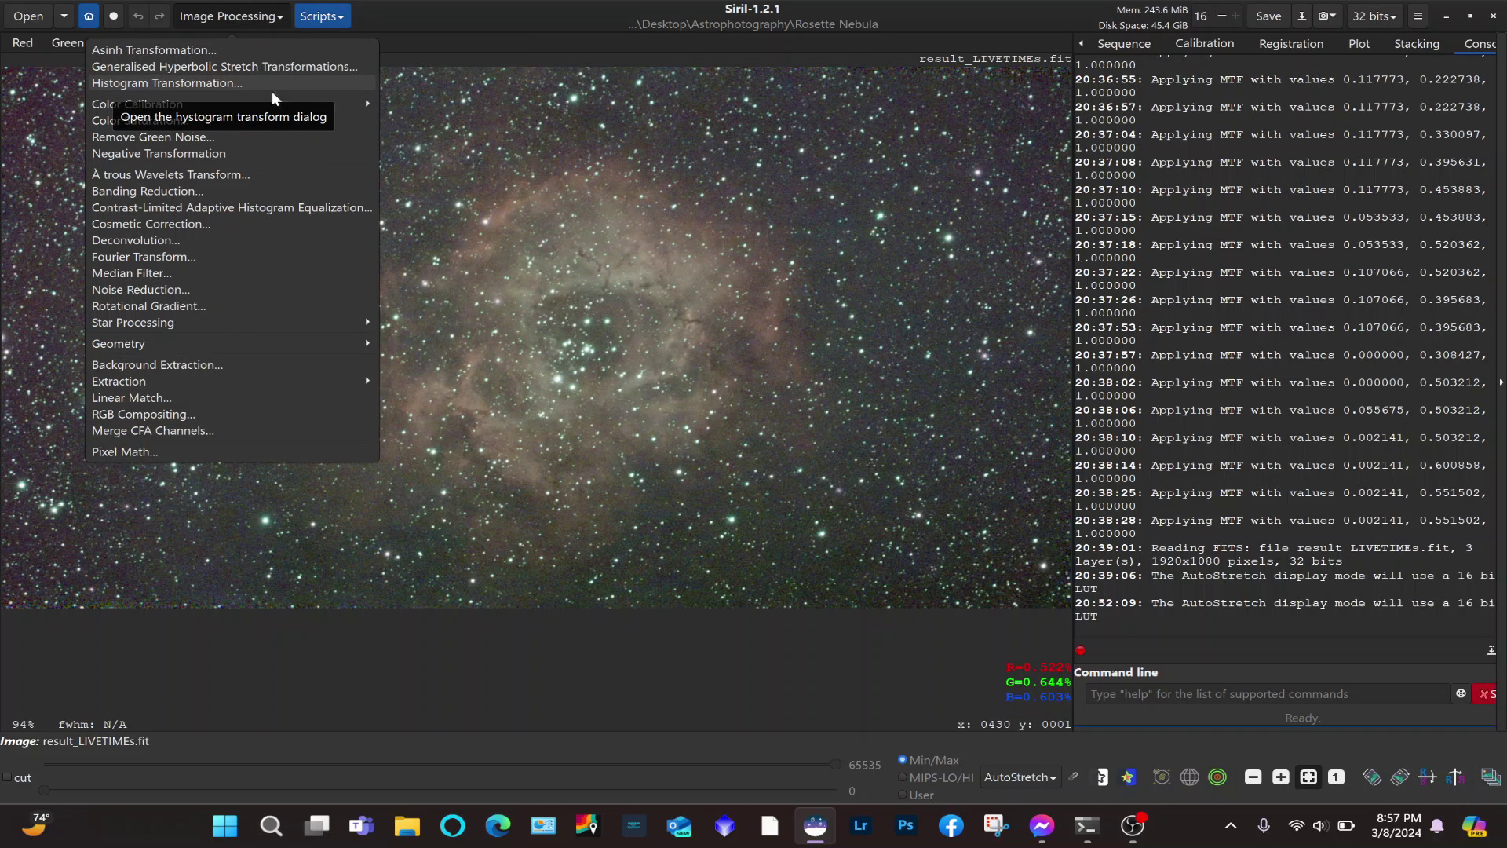
pyautogui.click(395, 115)
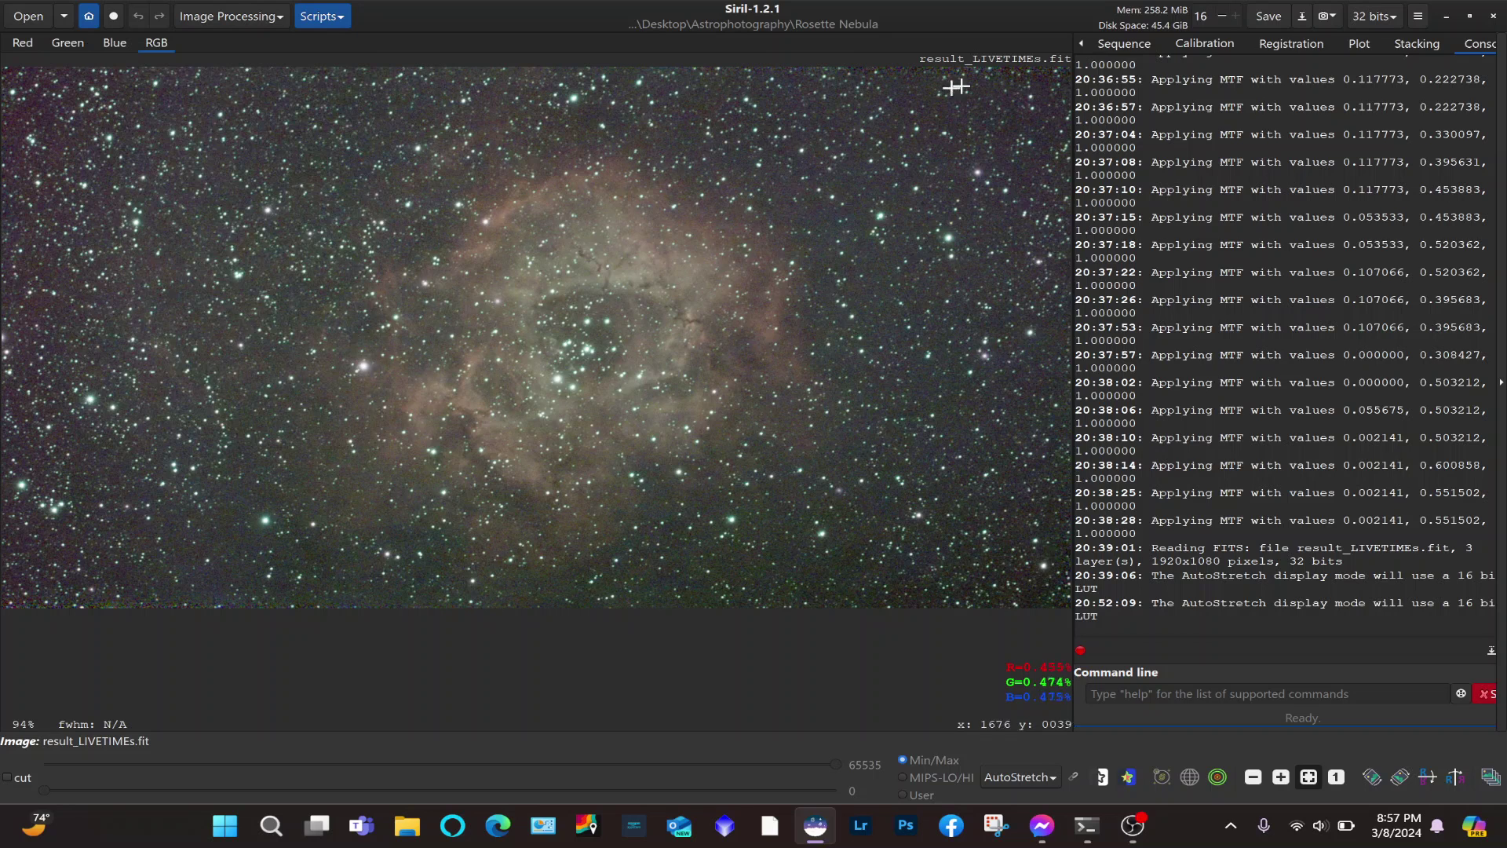
pyautogui.moveTo(1001, 86); pyautogui.dragTo(133, 591)
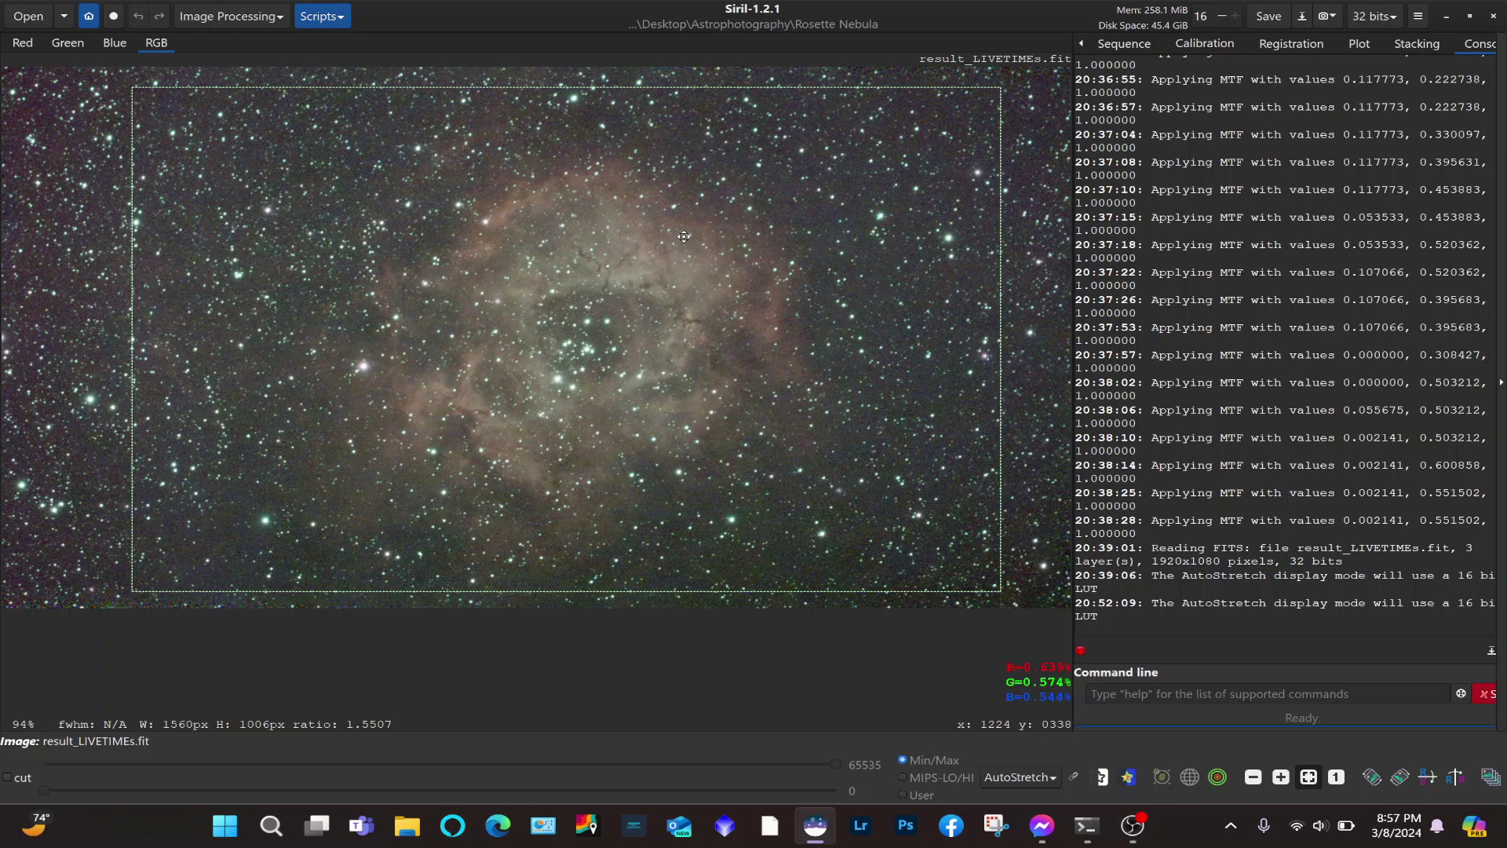
pyautogui.rightClick(759, 351)
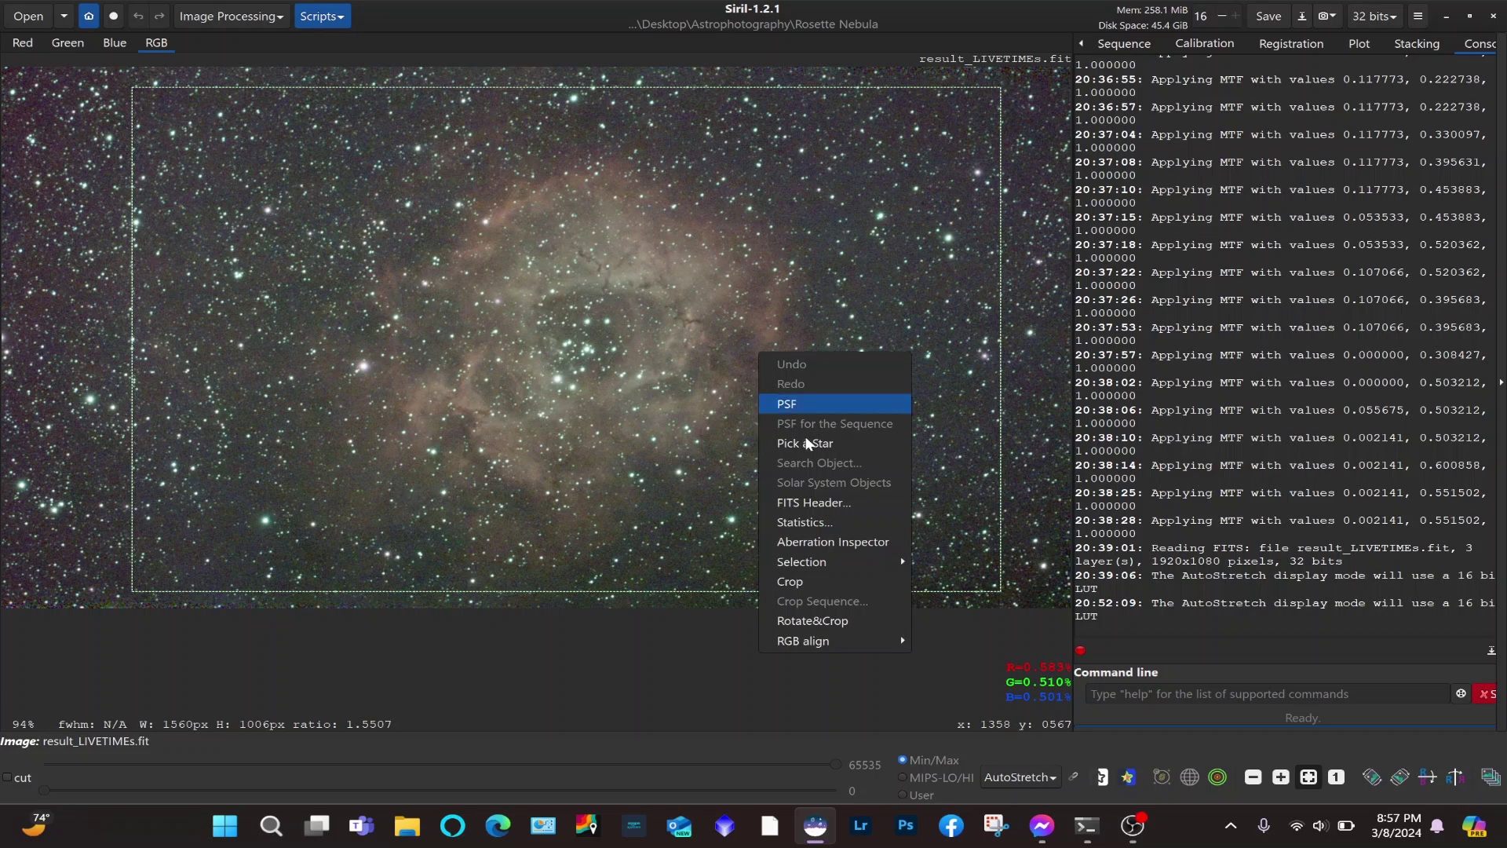
pyautogui.click(790, 582)
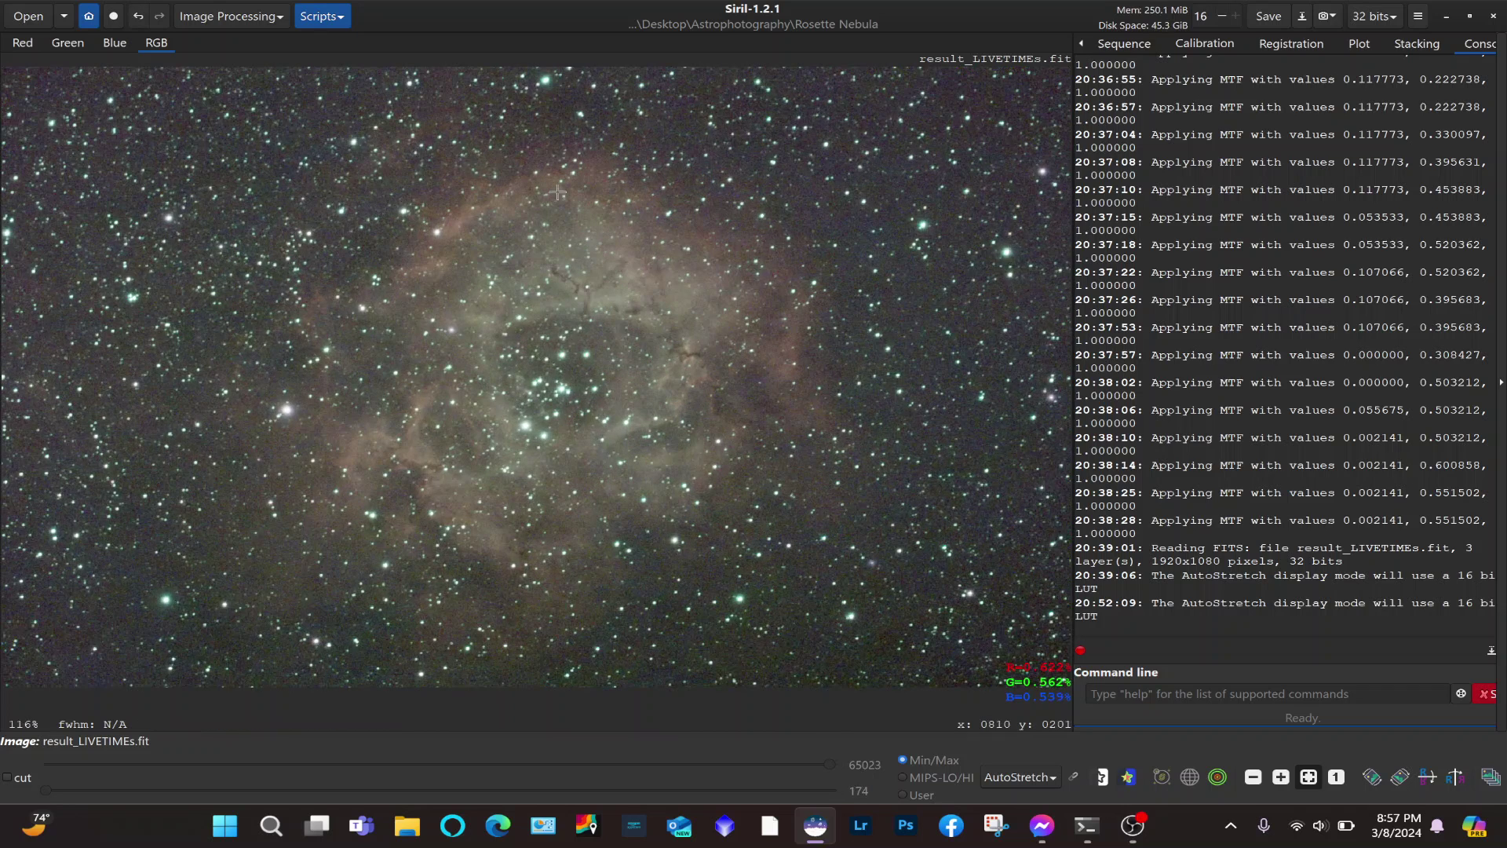
# Remove green noise with Average Neutral protection and lightness preserved, and toggle channel linking for the AutoStretch display.
pyautogui.click(270, 19)
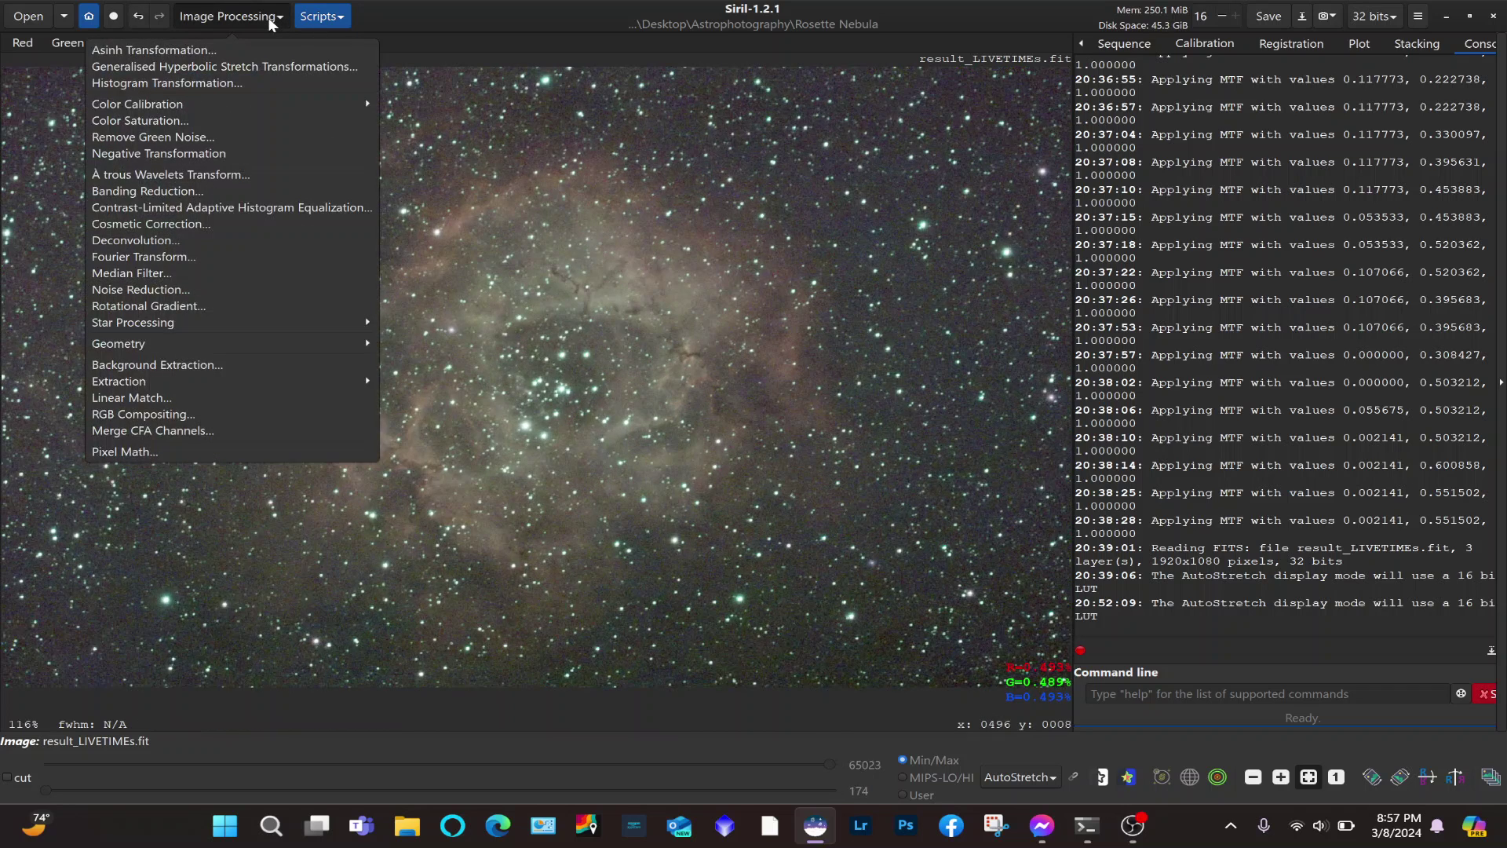
pyautogui.click(169, 141)
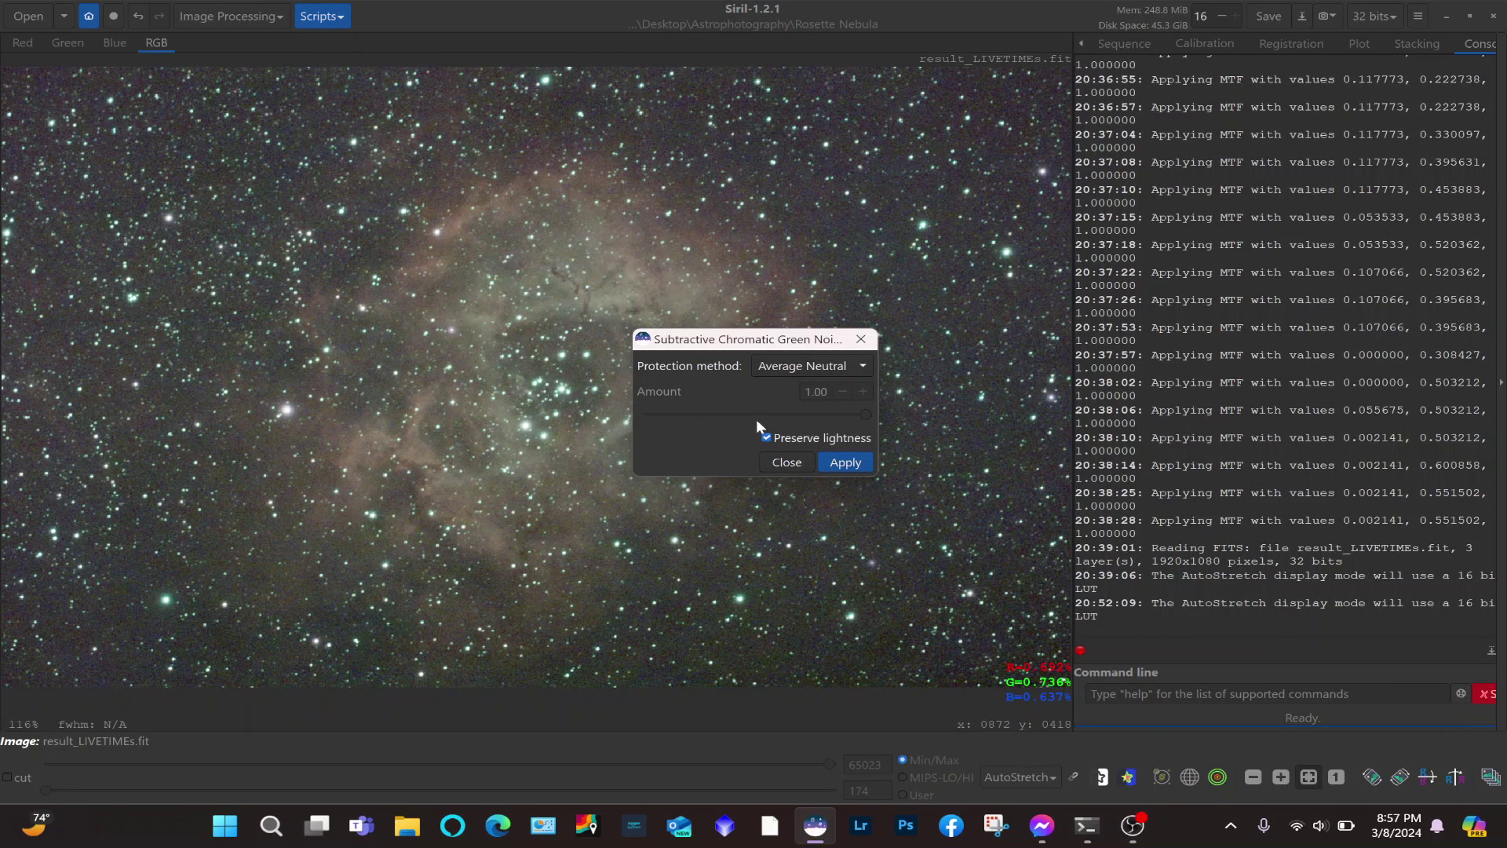
pyautogui.click(837, 466)
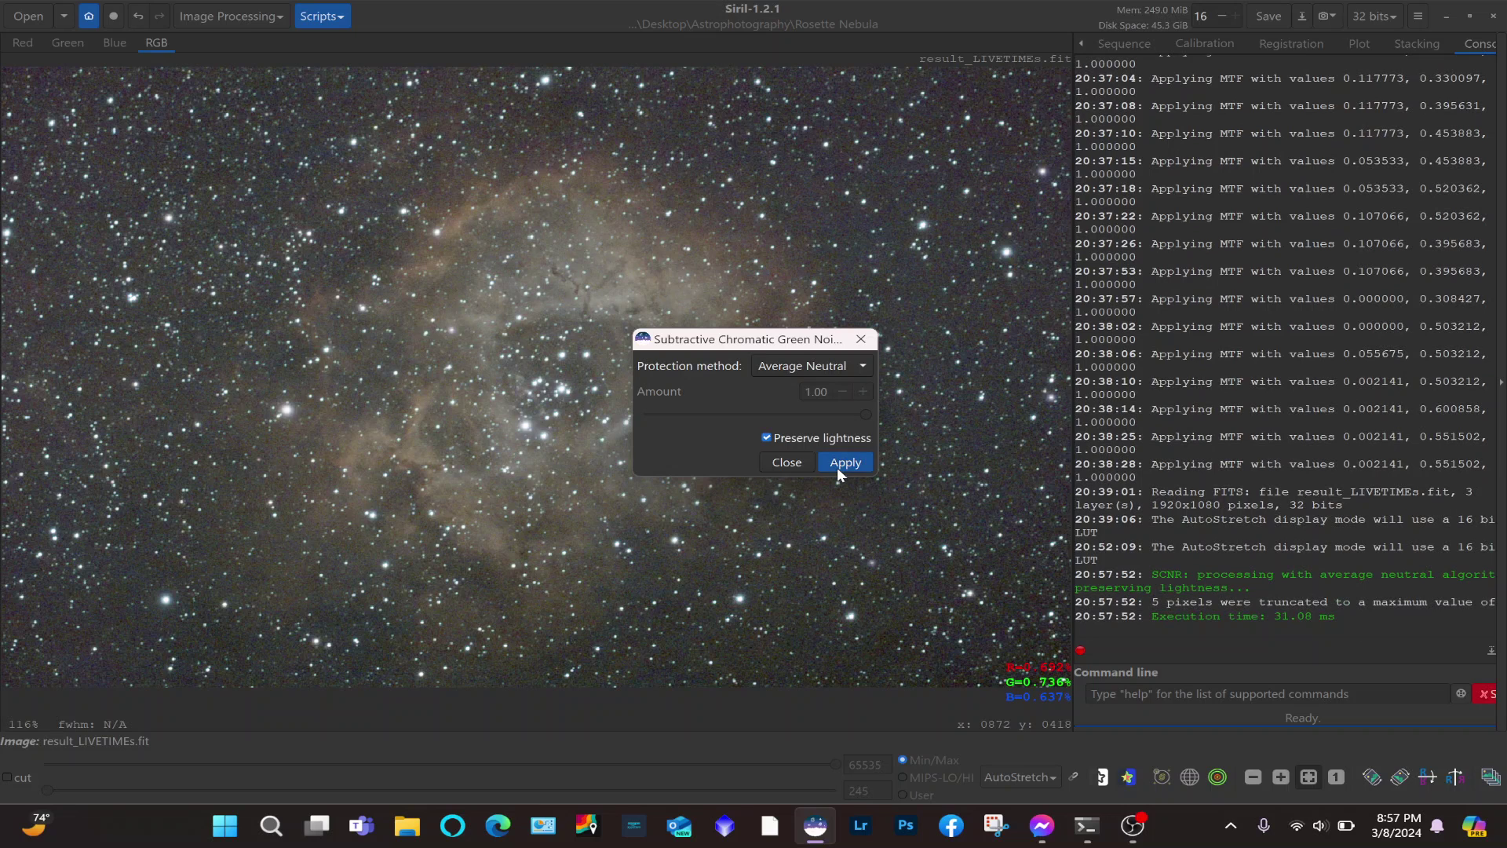
pyautogui.click(790, 465)
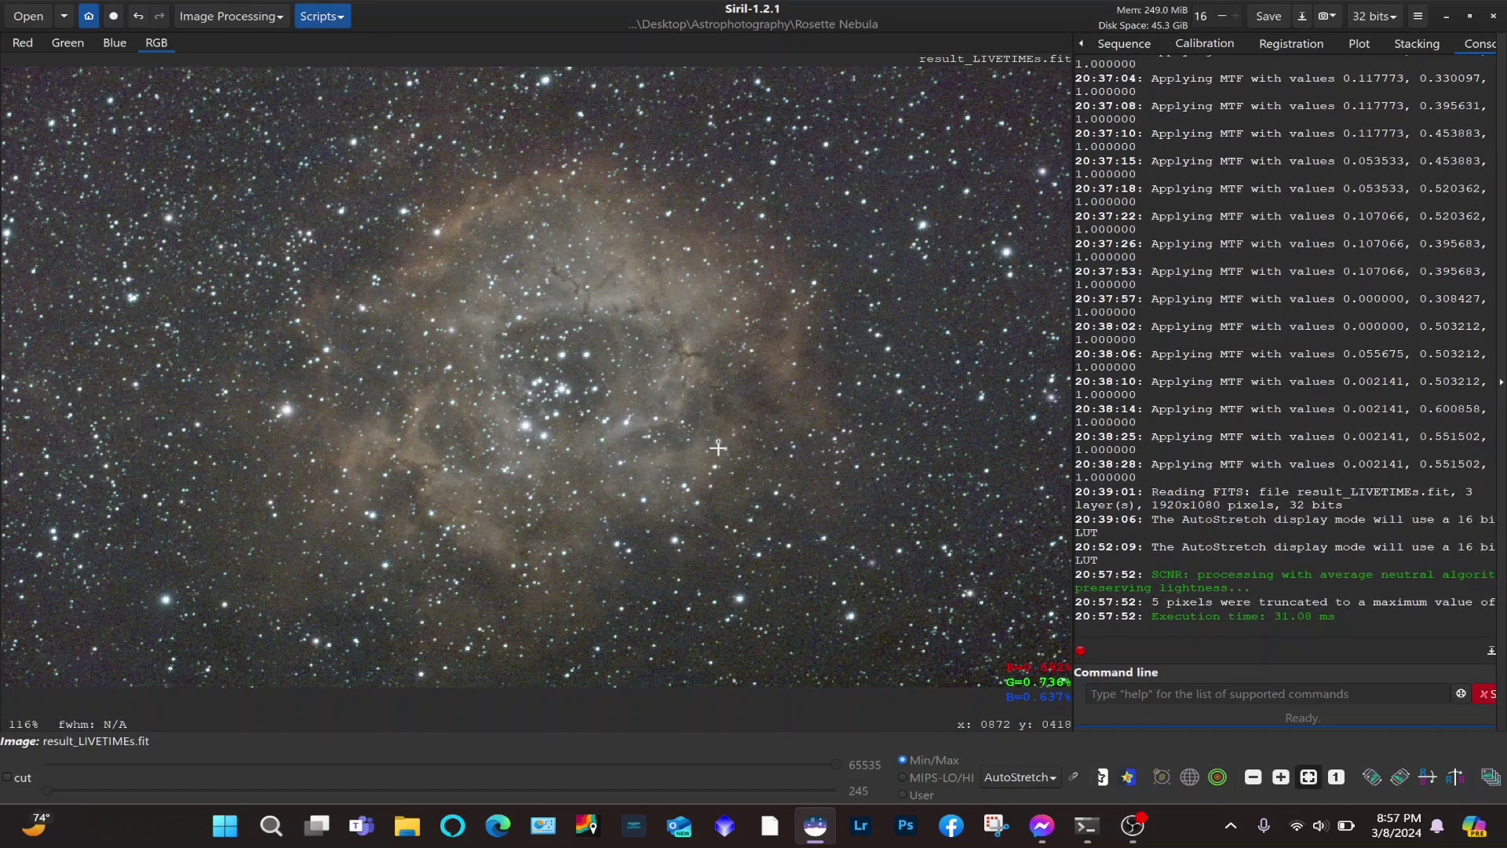
pyautogui.click(1074, 778)
# Try a photometric color calibration for the Rosette Nebula with 50.3 mm focal length, 1.45 µm pixel size and the NOMAD catalogue.
pyautogui.click(271, 17)
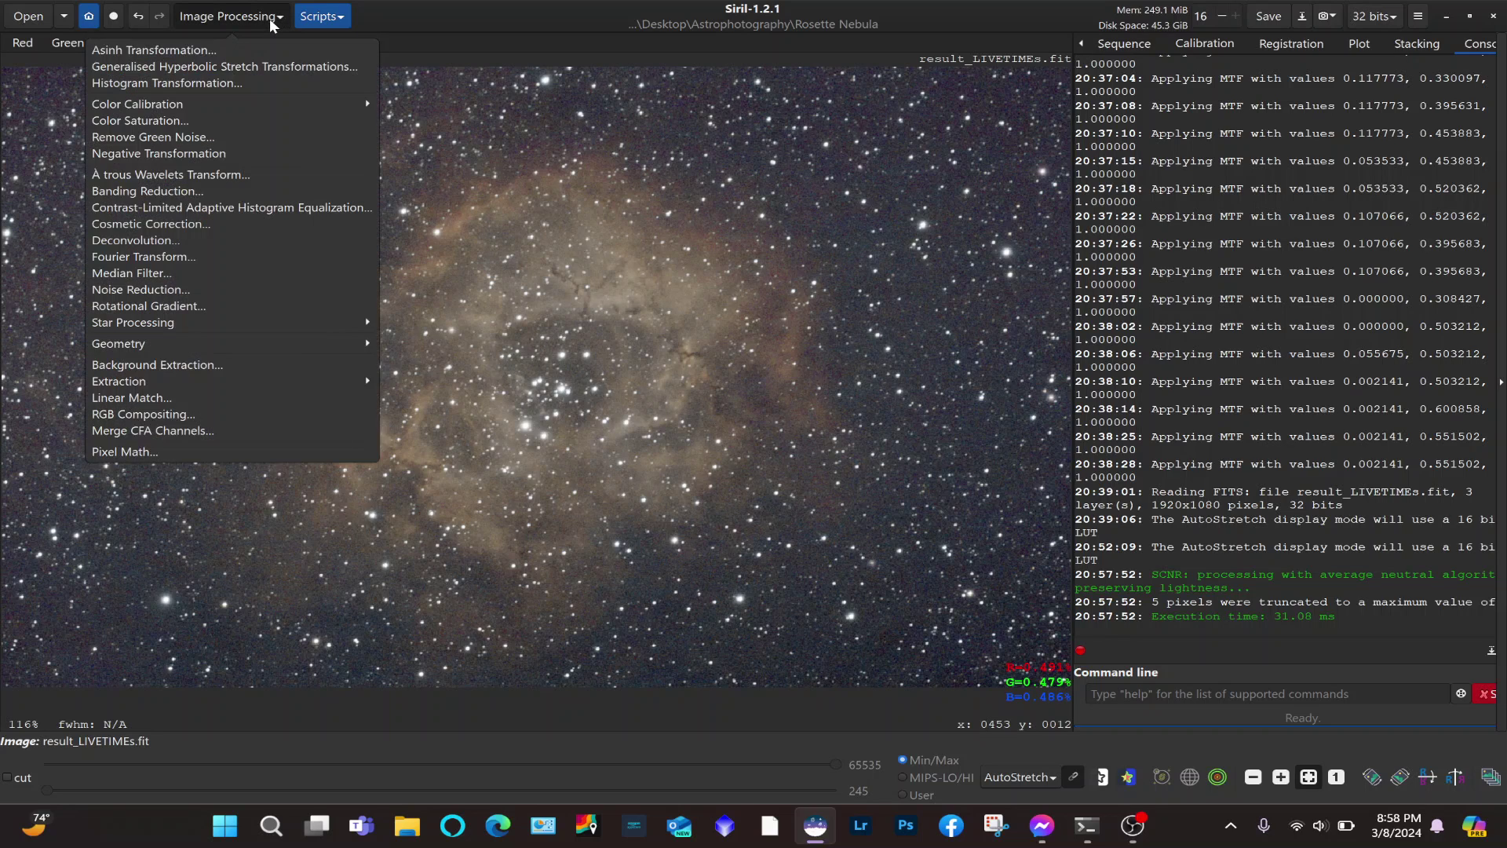
pyautogui.click(172, 105)
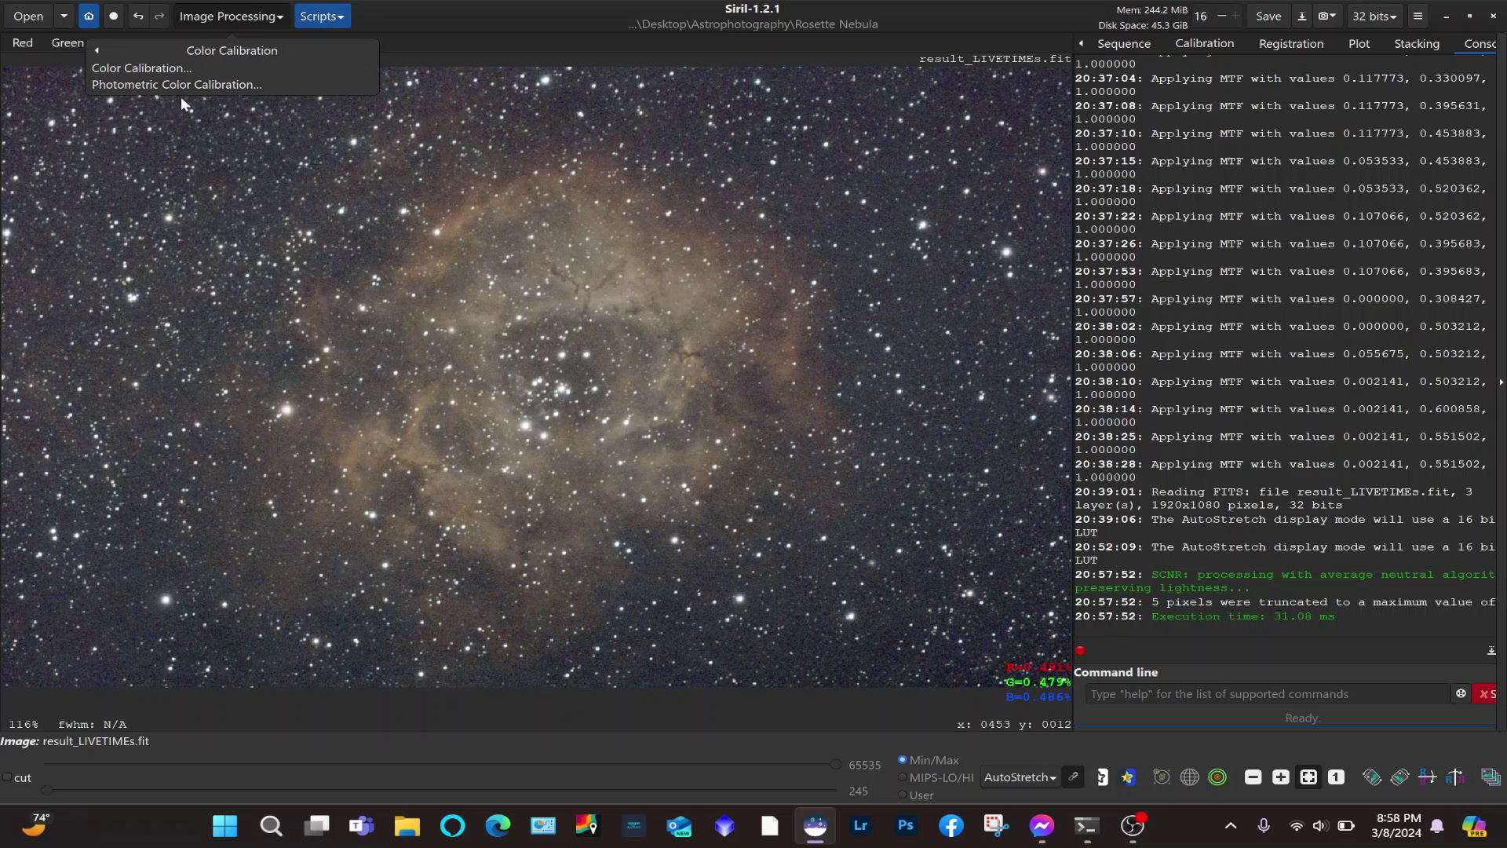
pyautogui.click(197, 87)
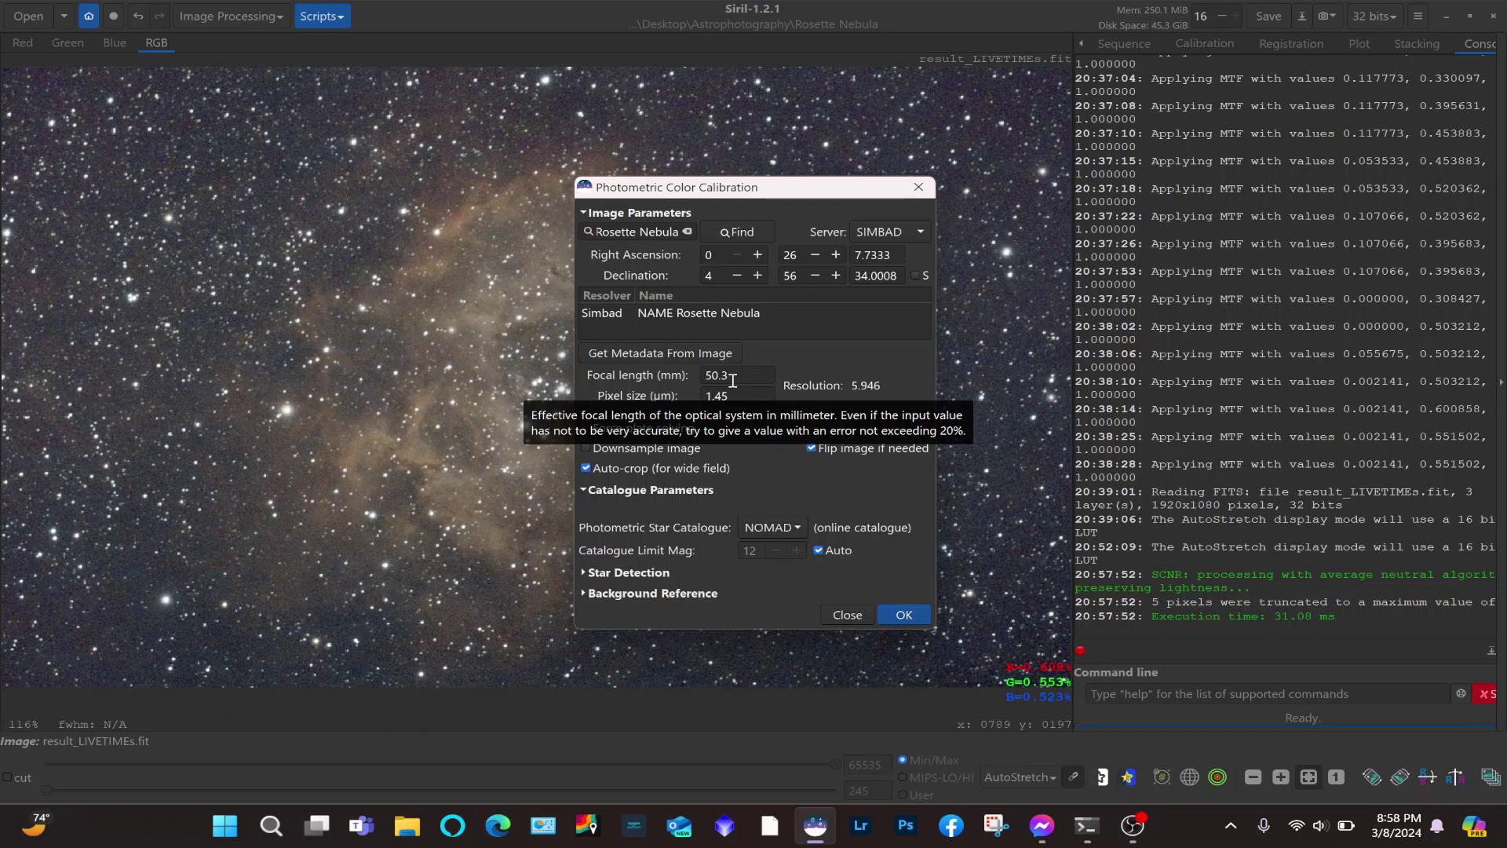
pyautogui.click(895, 614)
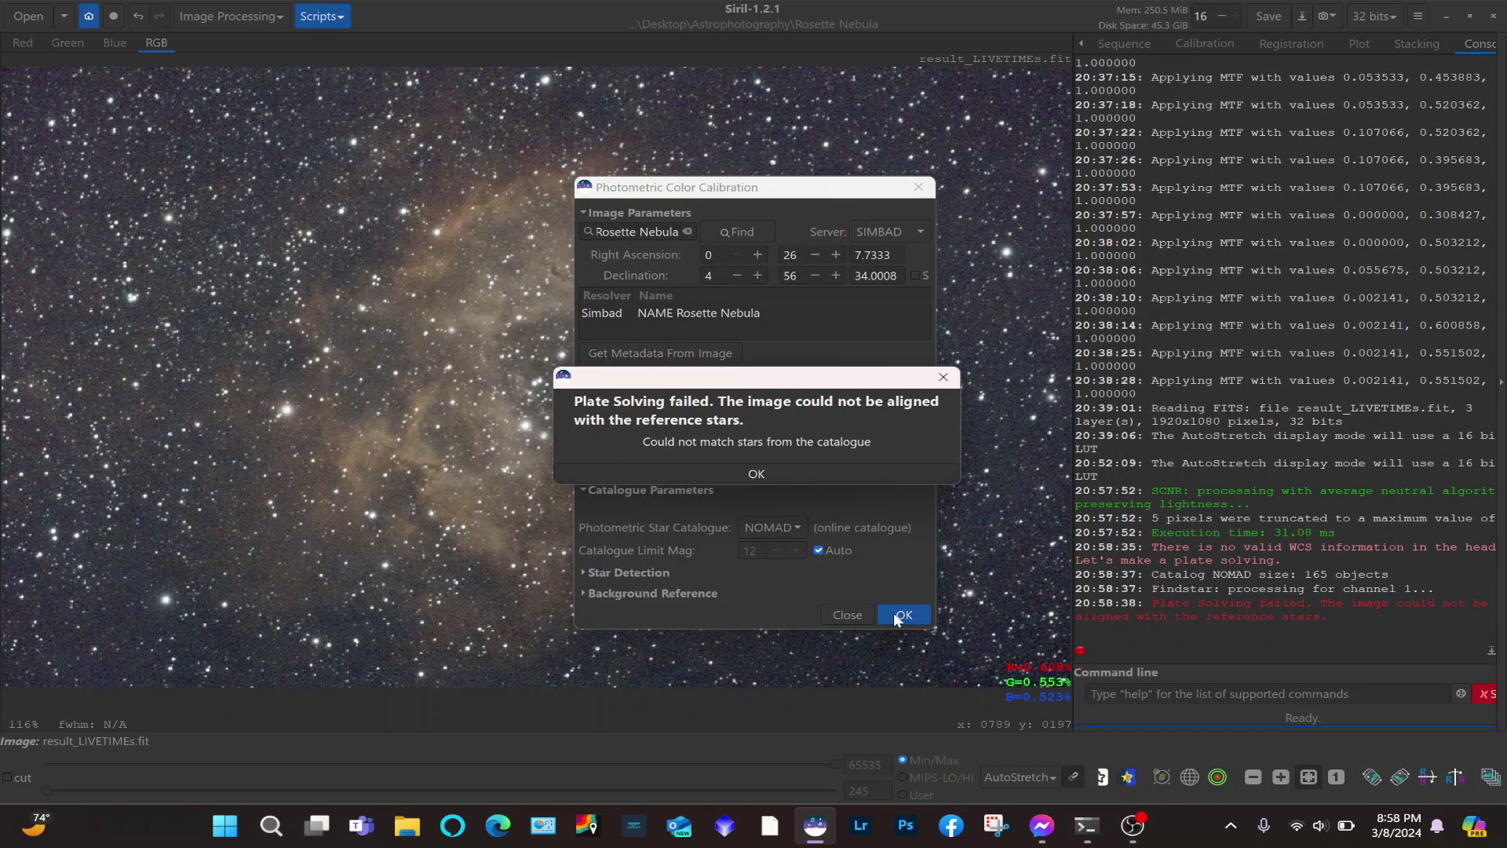
pyautogui.click(778, 472)
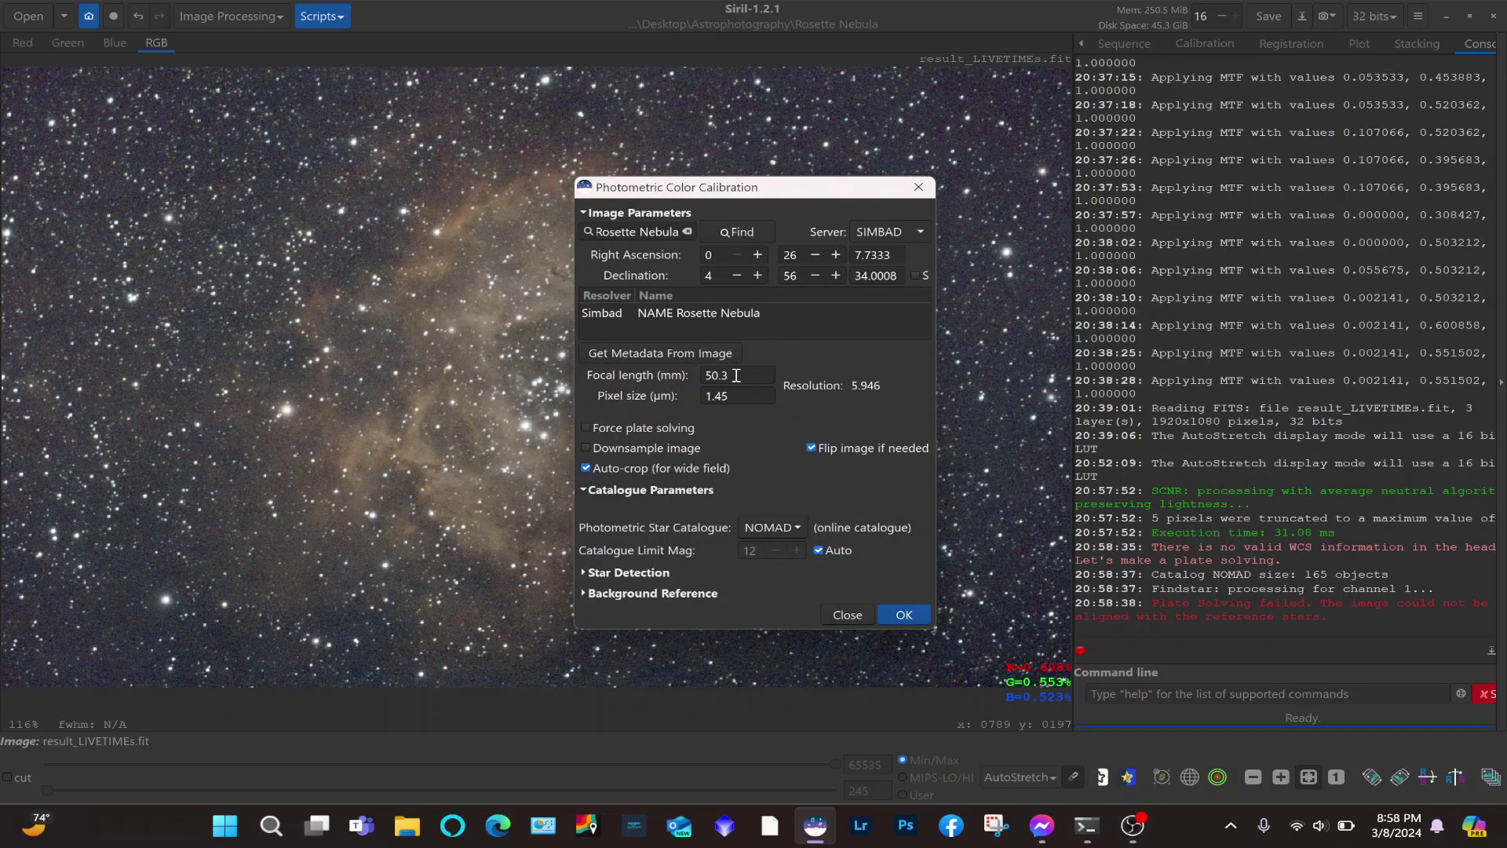
# Set the focal length to 100 mm, find the Rosette Nebula's coordinates in SIMBAD, and rerun the photometric color calibration.
pyautogui.click(736, 375)
pyautogui.press('BackSpace')
pyautogui.press('BackSpace')
pyautogui.press('BackSpace')
pyautogui.press('BackSpace')
pyautogui.write('100')
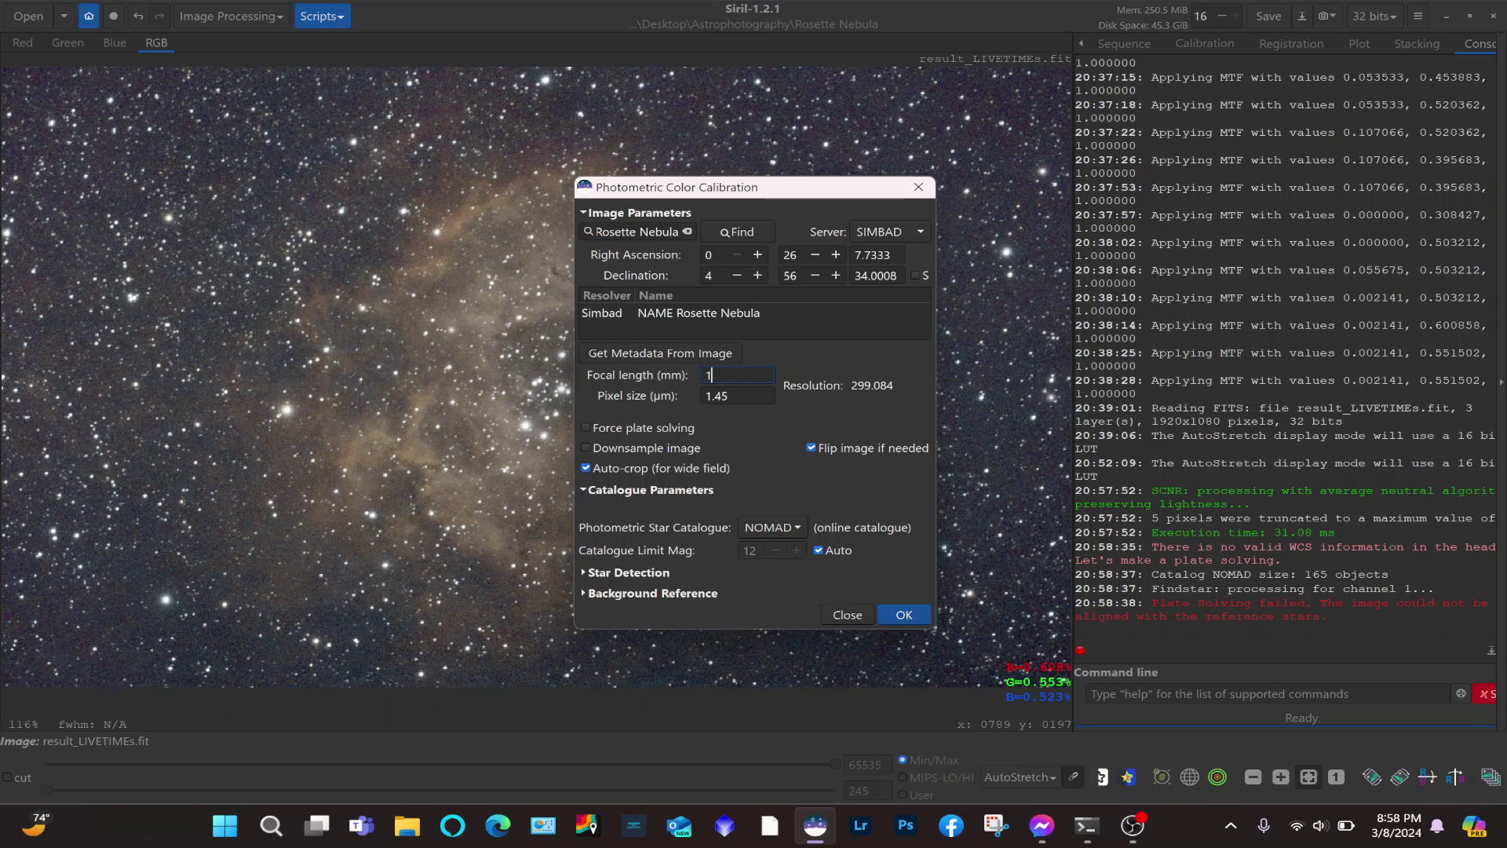
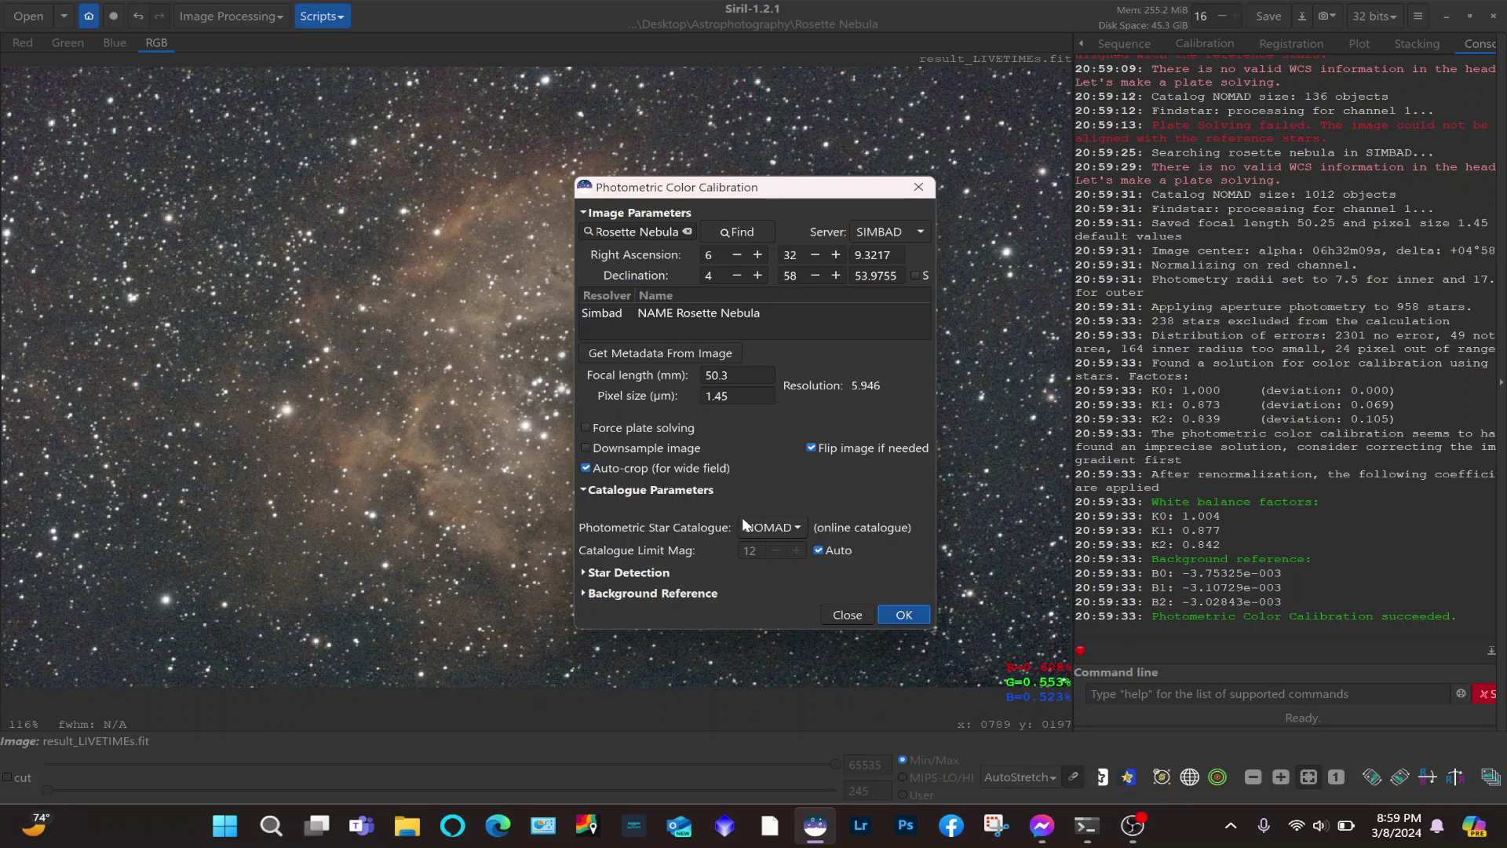
pyautogui.click(848, 615)
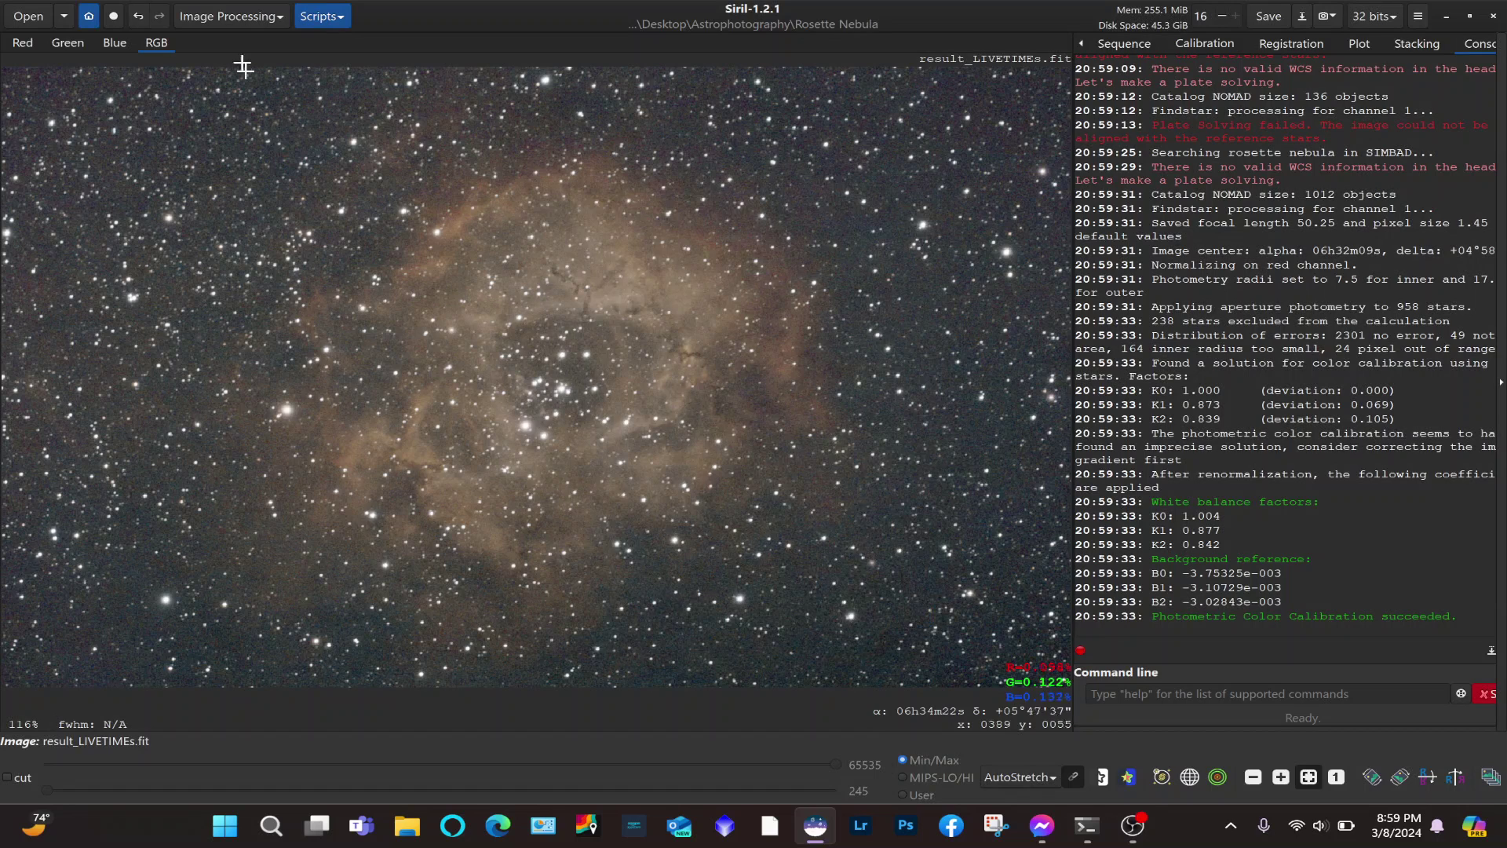
# Increase the image's global color saturation by an amount of 0.94.
pyautogui.click(269, 19)
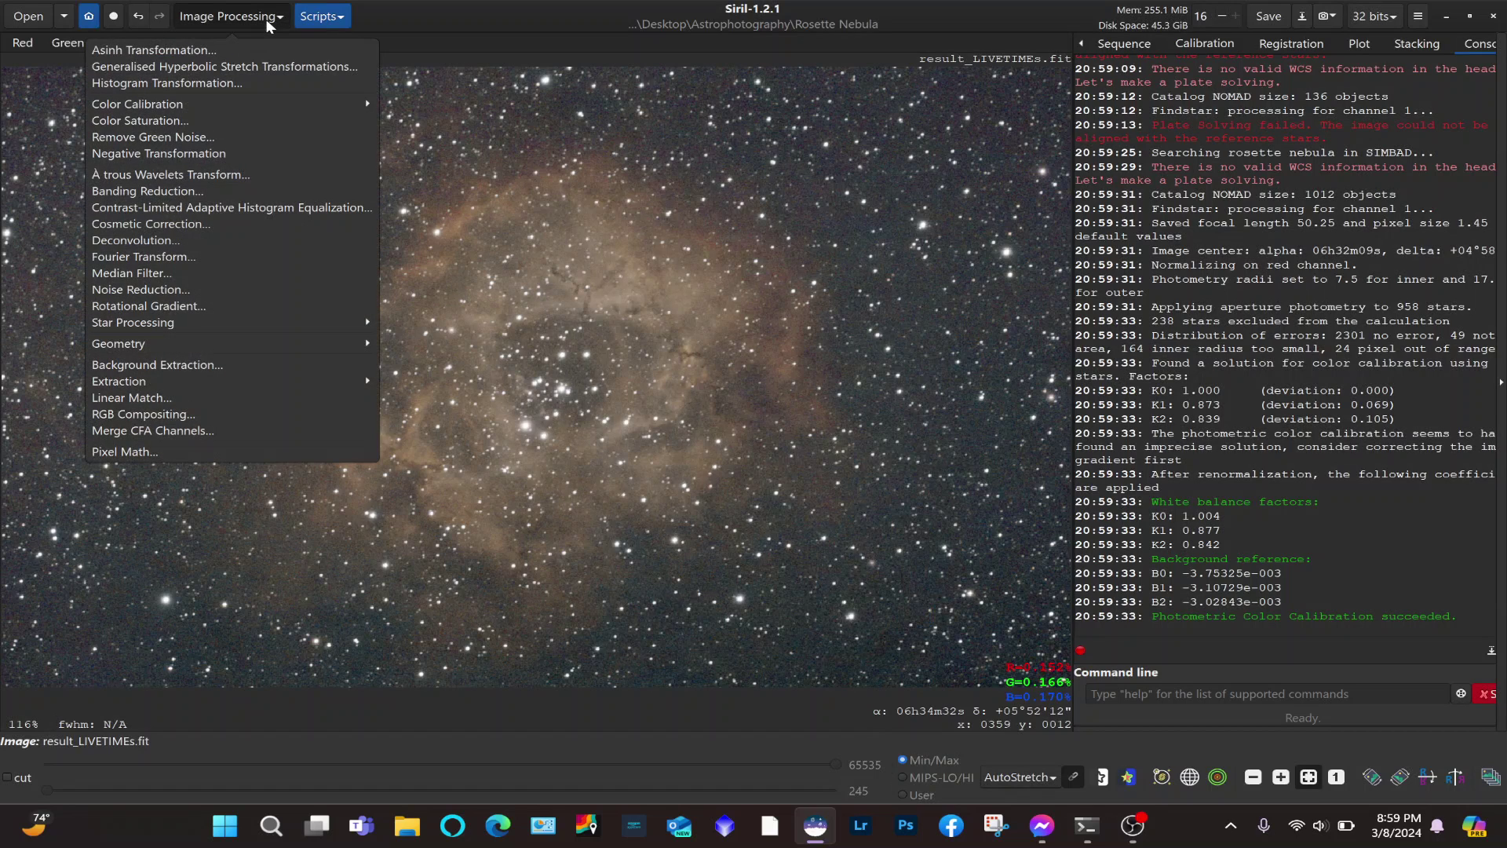
pyautogui.click(175, 122)
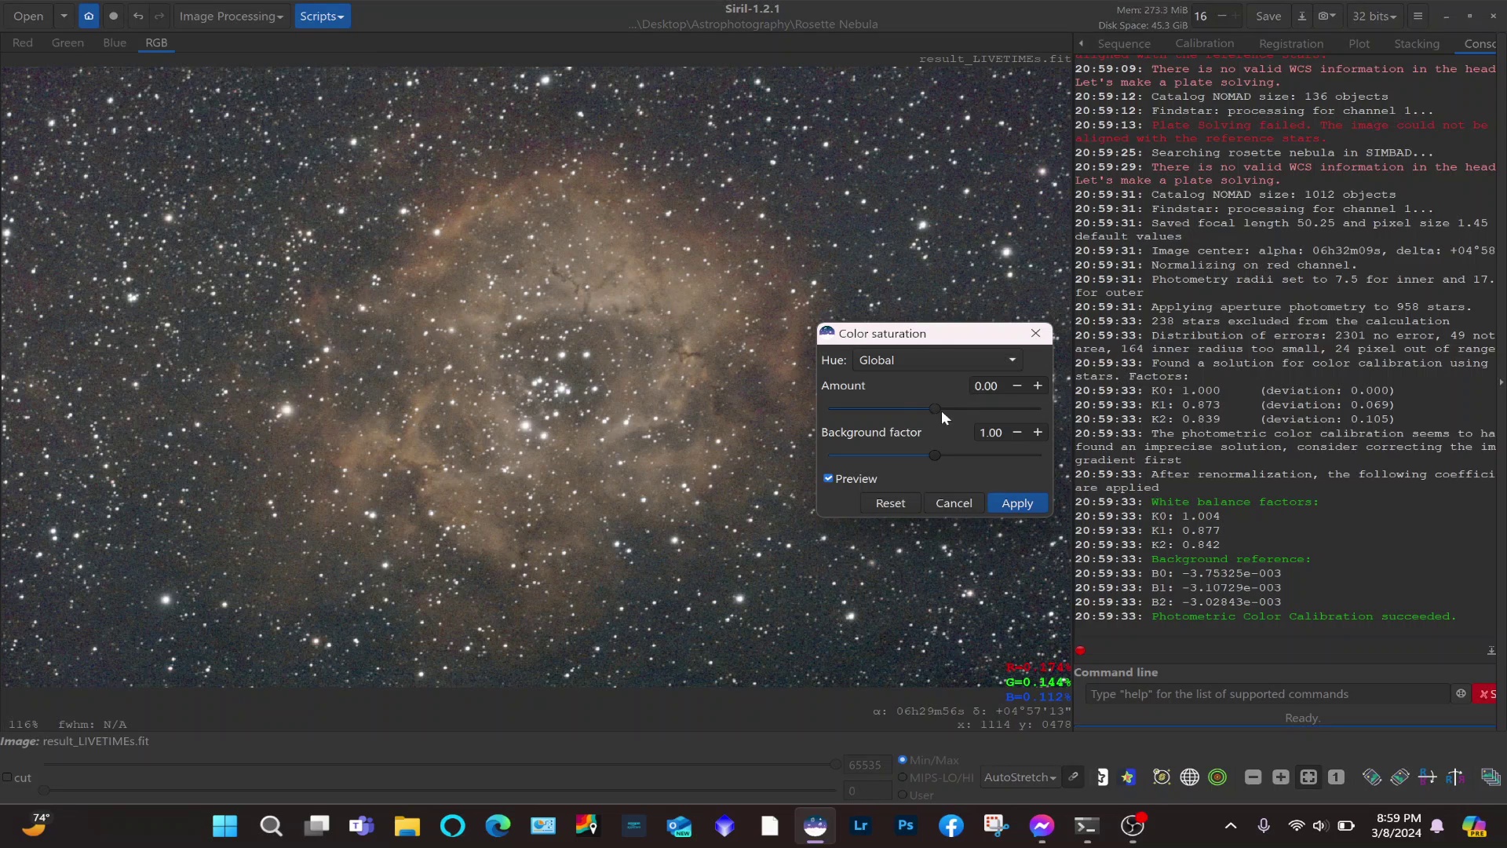
pyautogui.moveTo(1030, 417); pyautogui.dragTo(1035, 418)
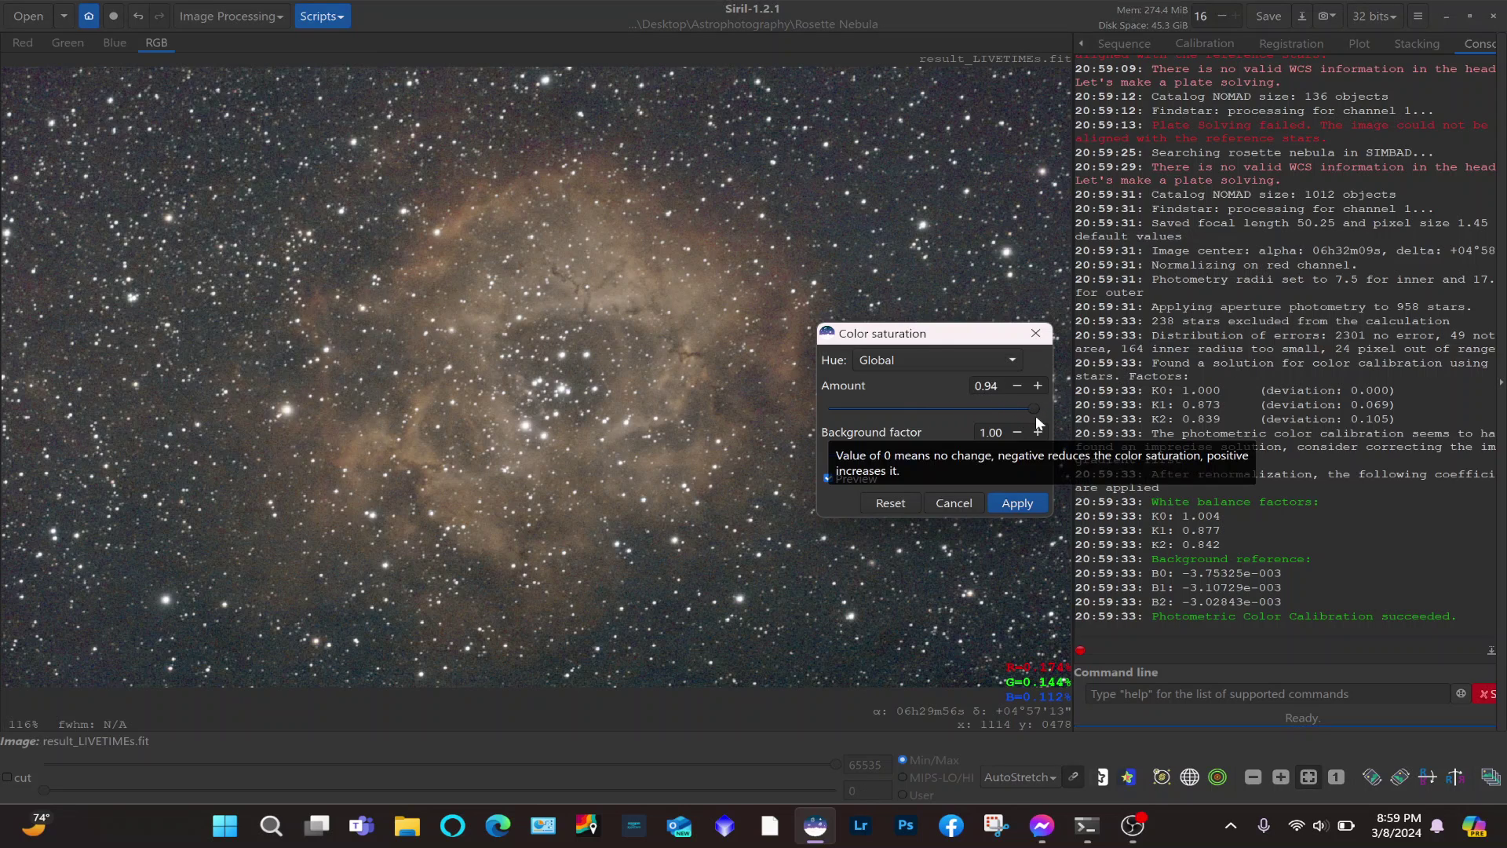
pyautogui.click(1022, 496)
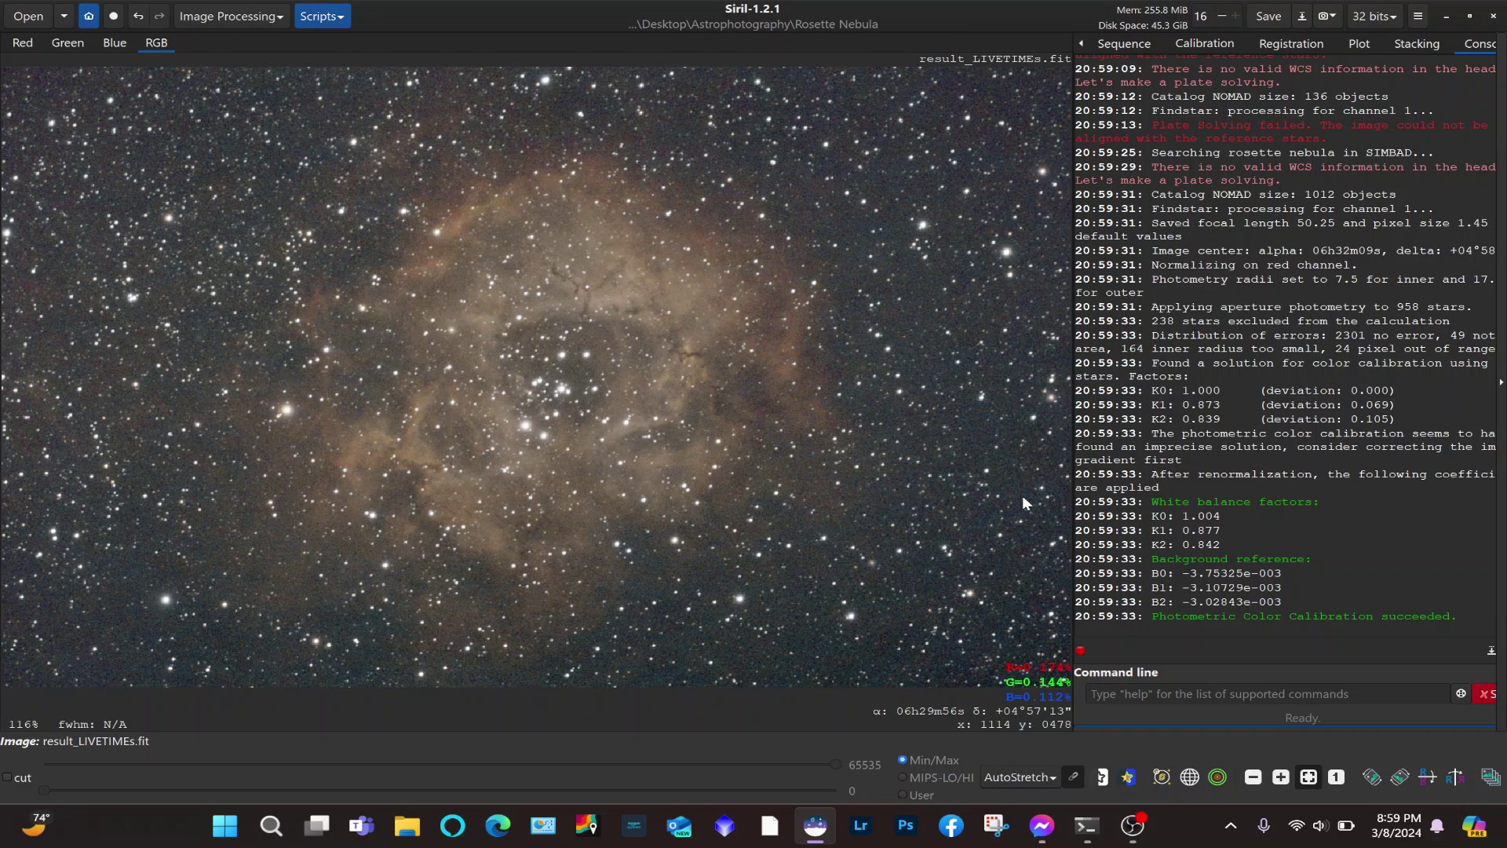
# Switch the image display to Linear mode and open the Generalised Hyperbolic Stretch settings clear of the nebula.
pyautogui.click(1024, 778)
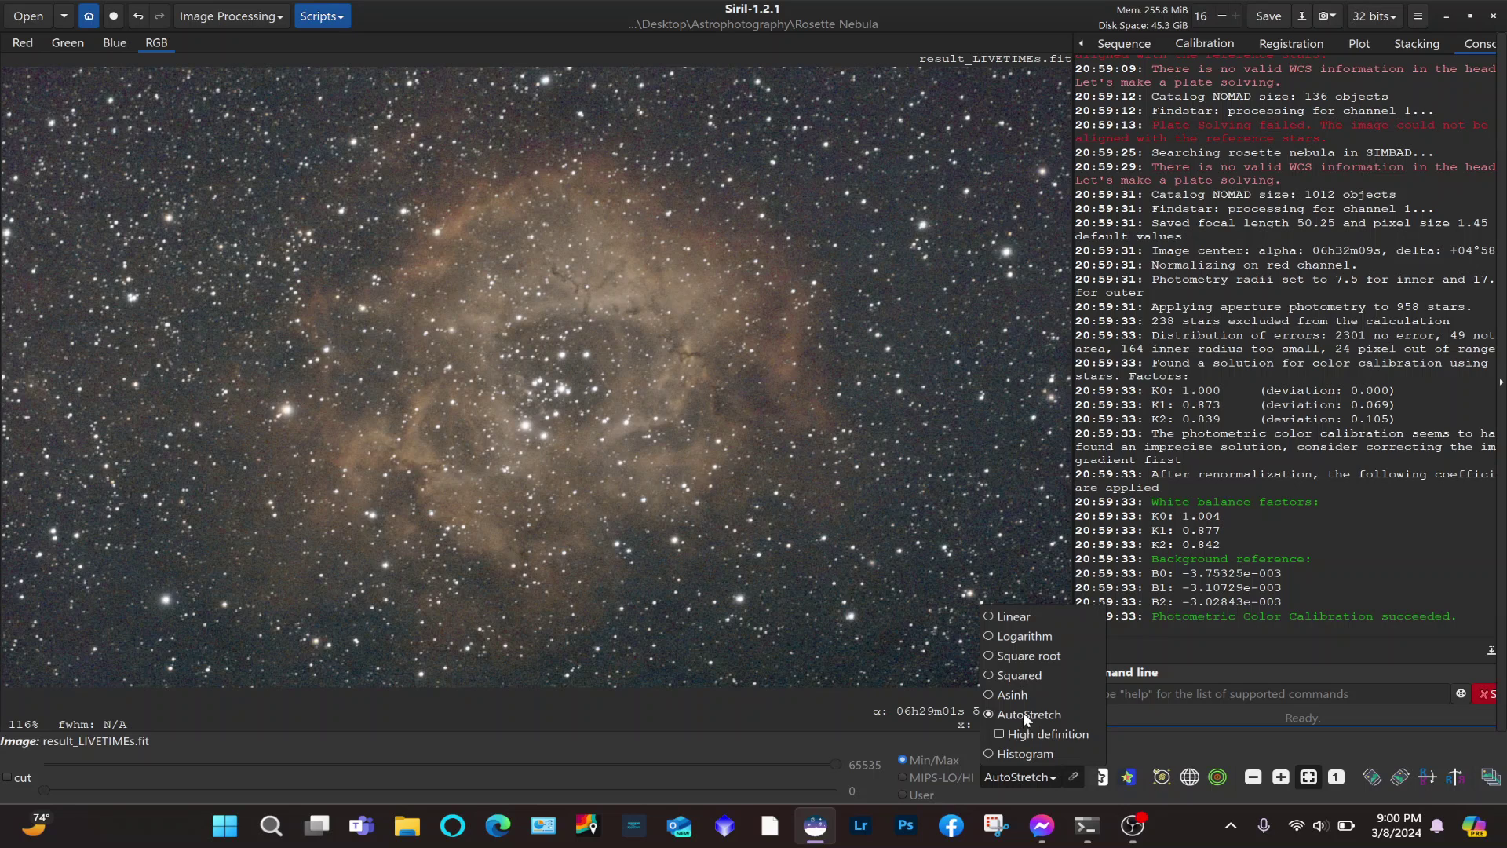
pyautogui.click(1023, 617)
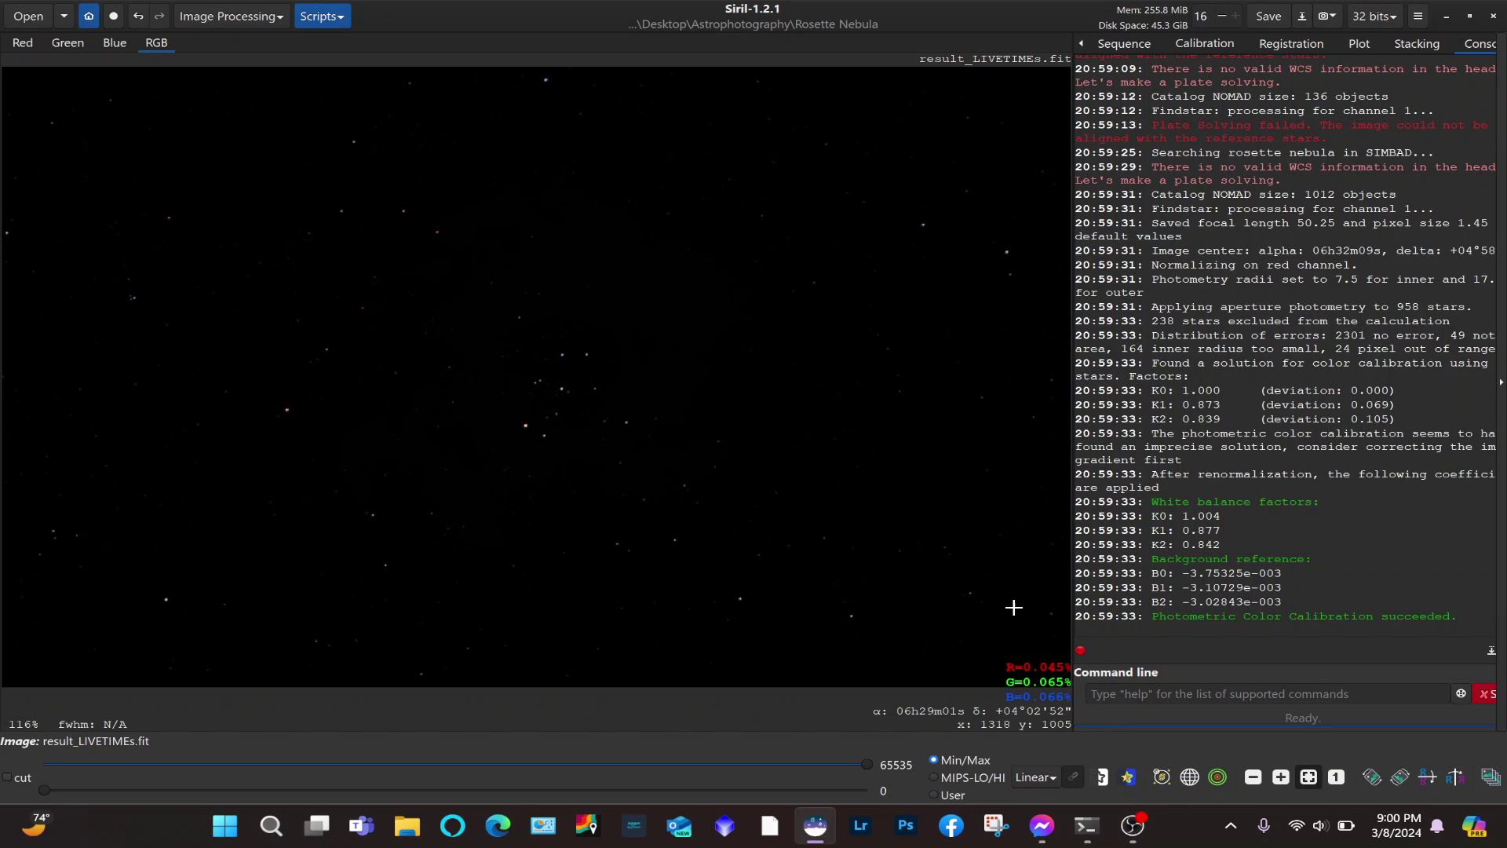
pyautogui.click(271, 20)
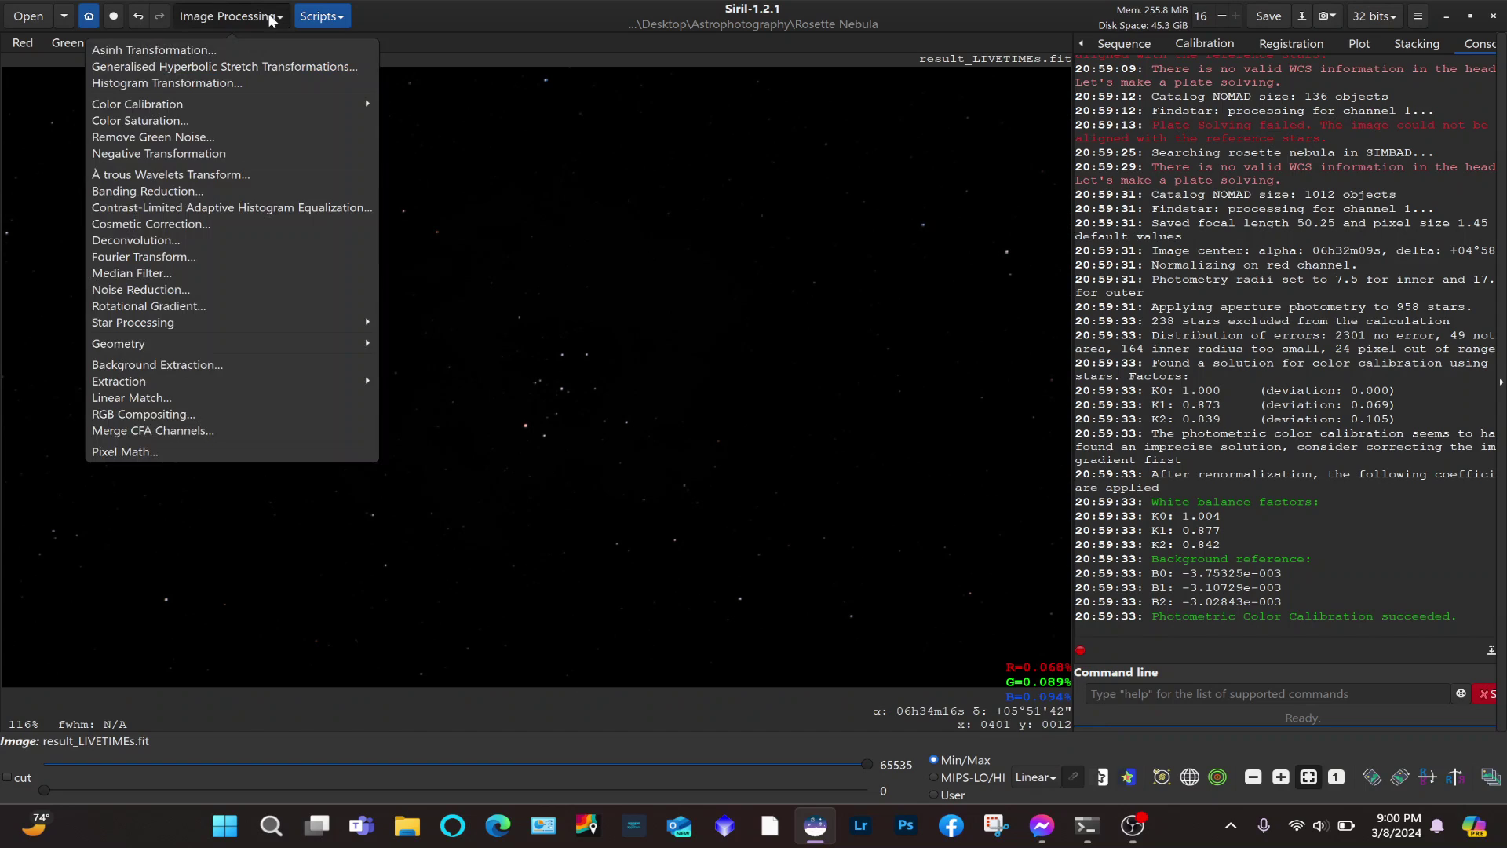
pyautogui.click(253, 71)
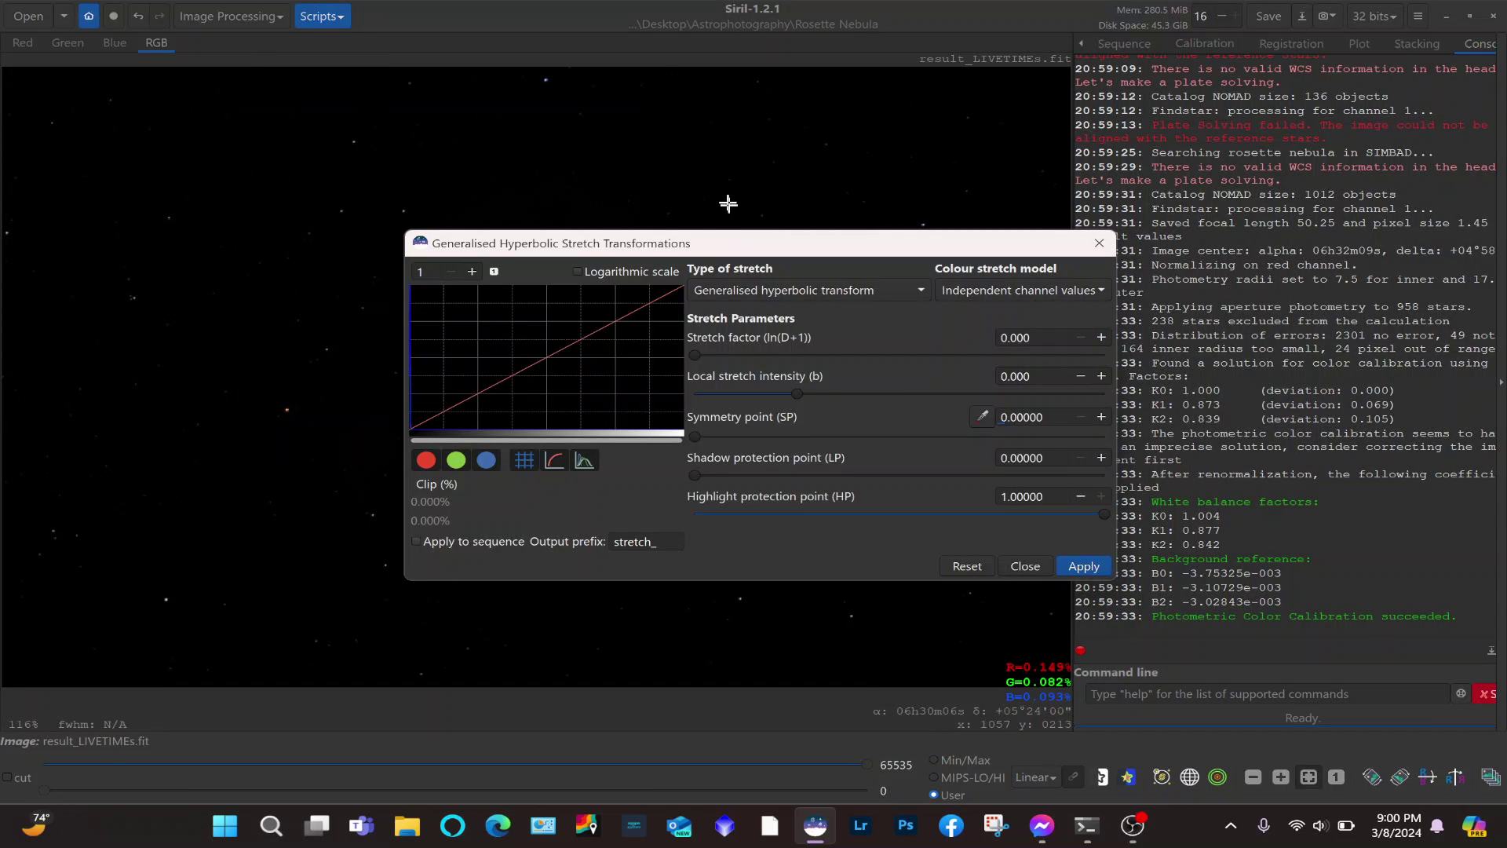
pyautogui.moveTo(735, 245); pyautogui.dragTo(1069, 437)
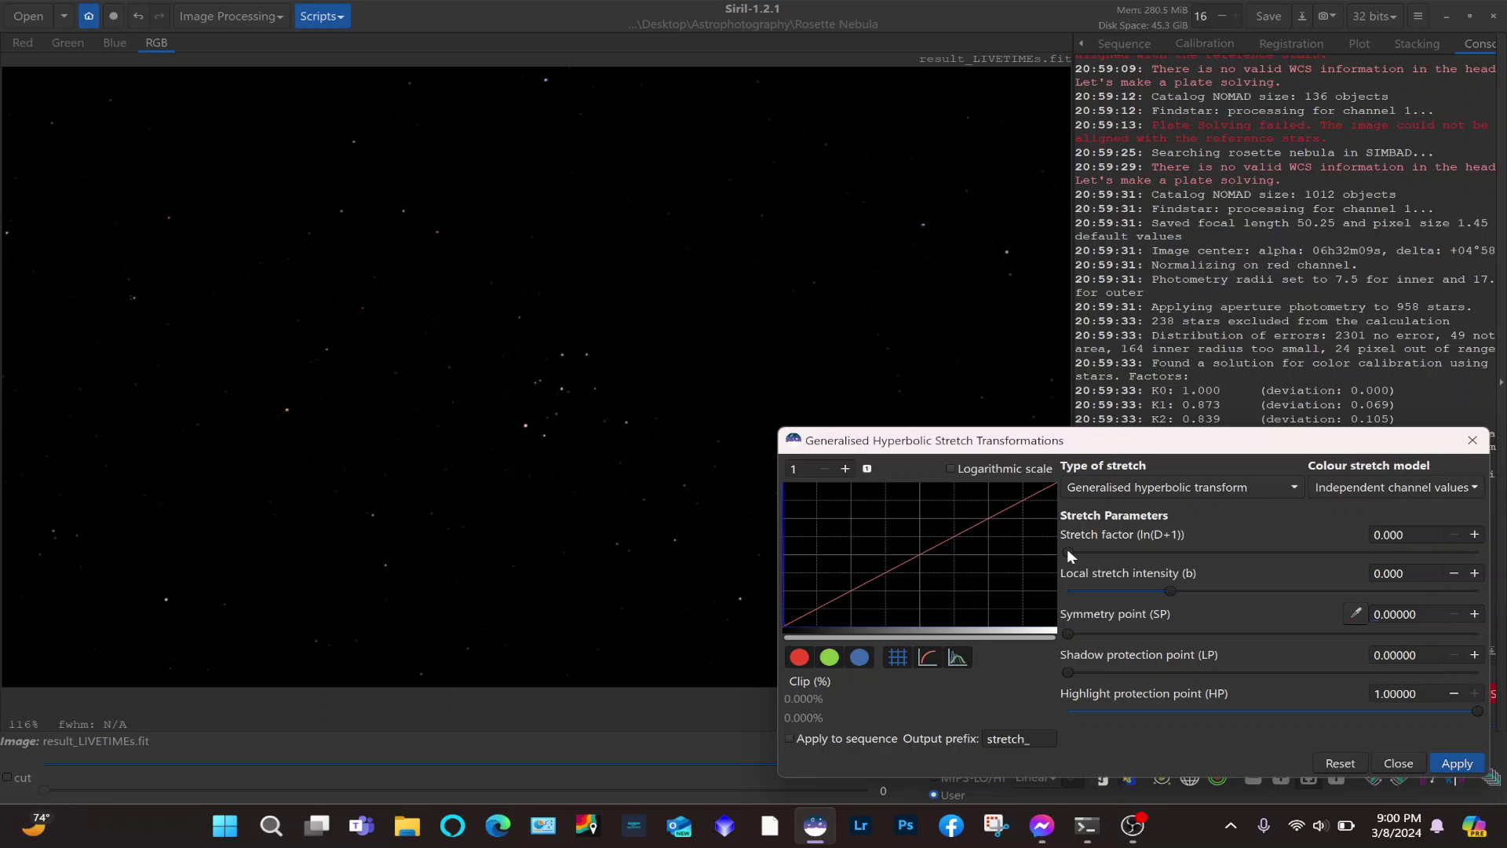
# Set the hyperbolic stretch factor to about 5.086 and the local stretch intensity to about 1.455.
pyautogui.moveTo(1067, 549); pyautogui.dragTo(1256, 567)
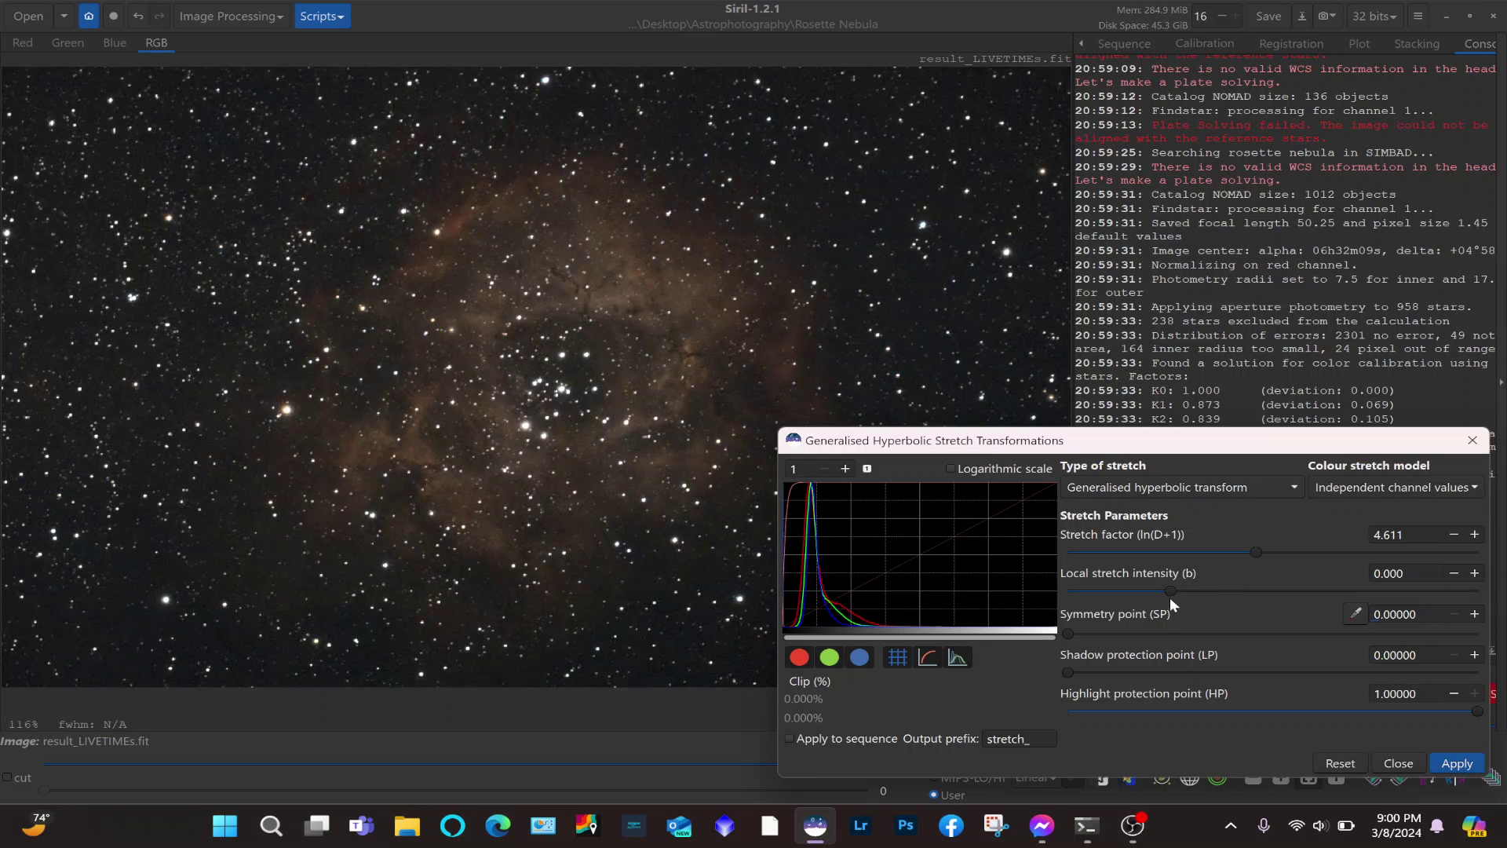
pyautogui.moveTo(1176, 594)
pyautogui.mouseDown()
pyautogui.moveTo(1197, 595)
pyautogui.moveTo(1175, 588)
pyautogui.mouseUp()
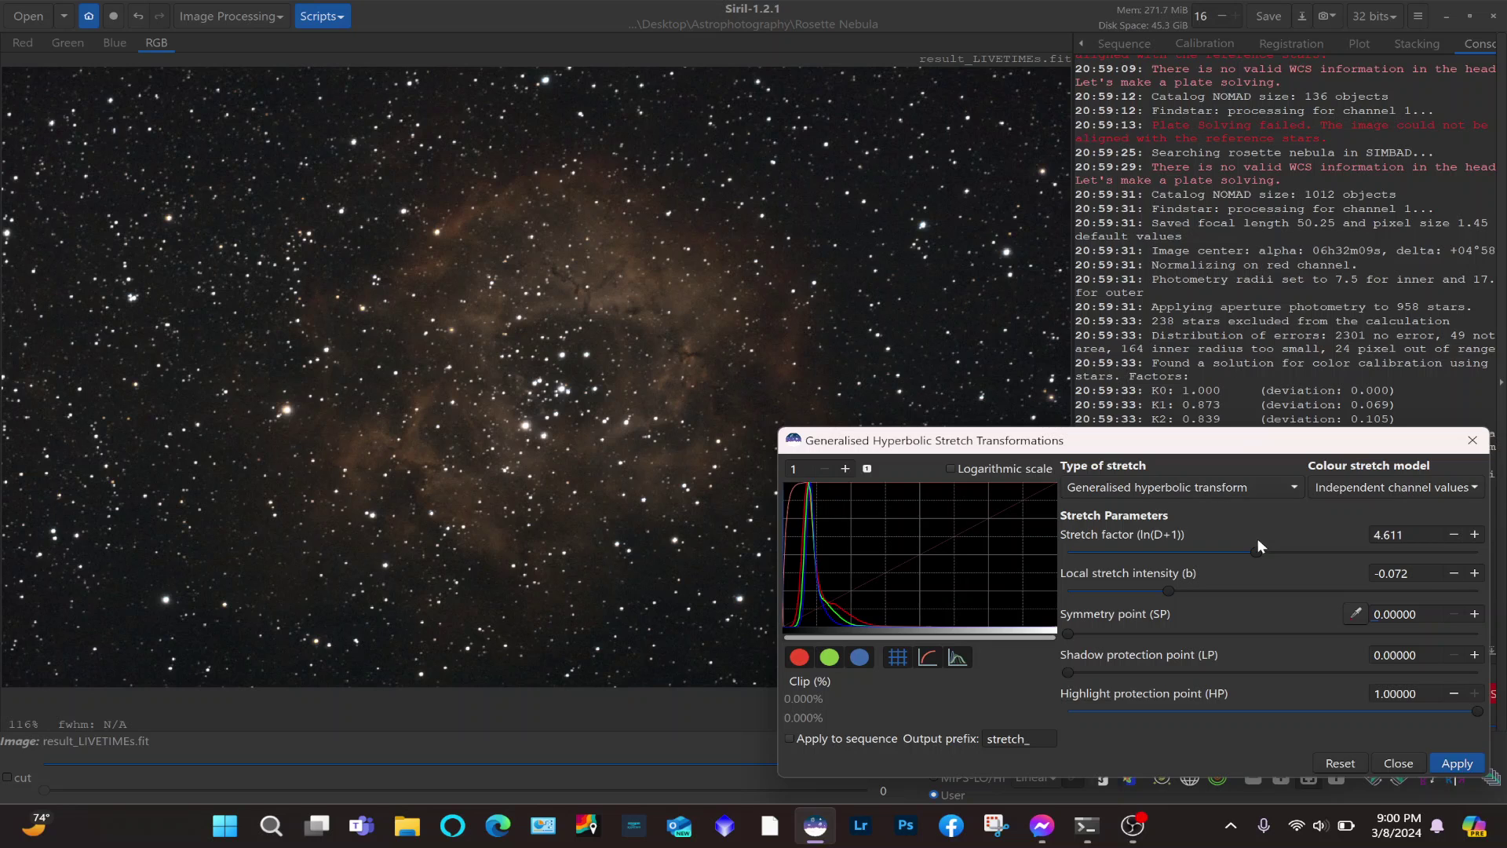
pyautogui.moveTo(1258, 551); pyautogui.dragTo(1278, 552)
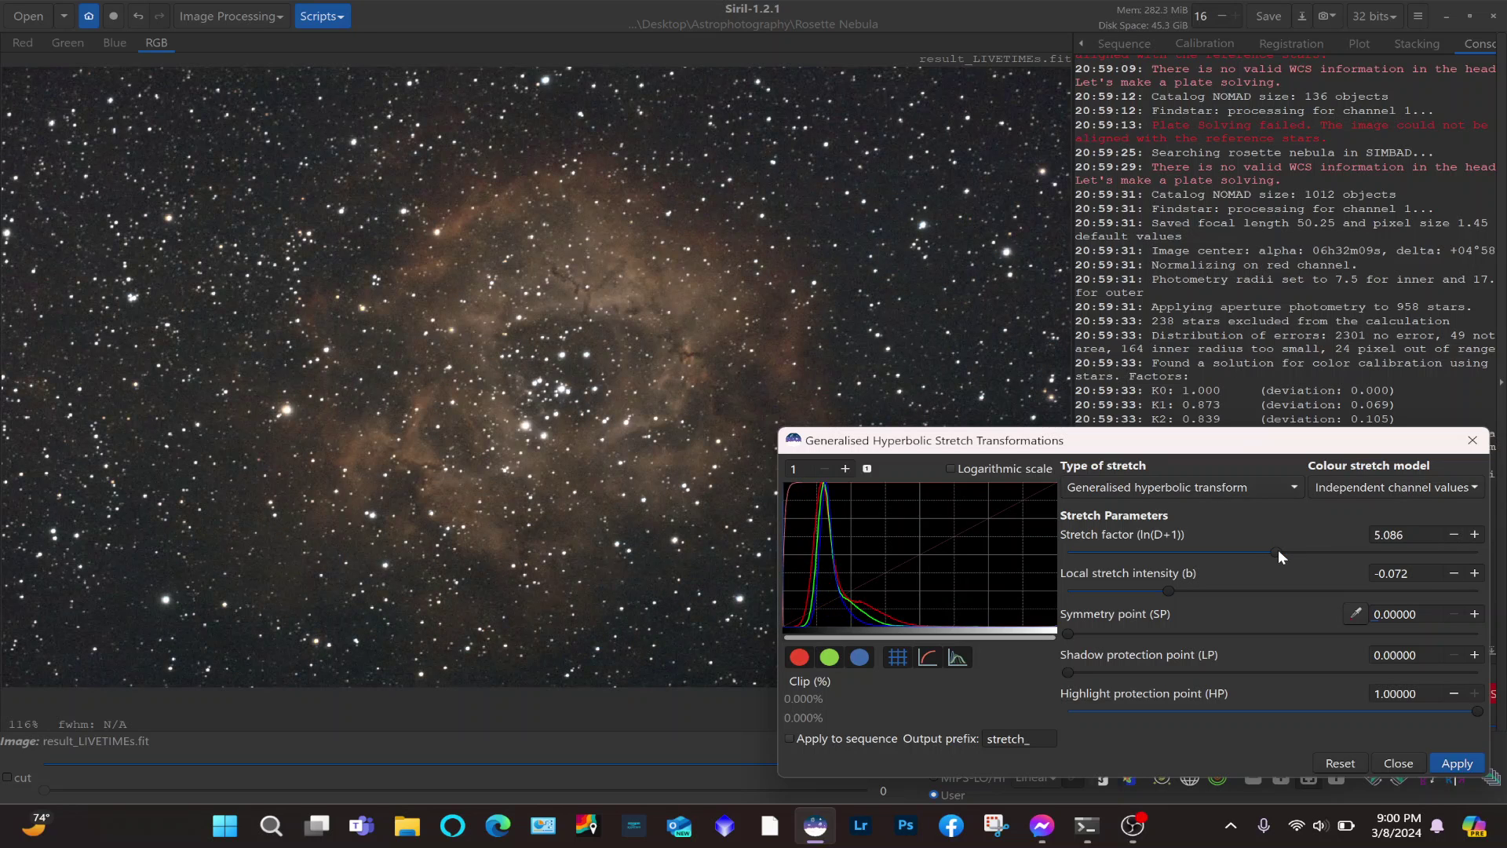
pyautogui.moveTo(1168, 591); pyautogui.dragTo(1201, 590)
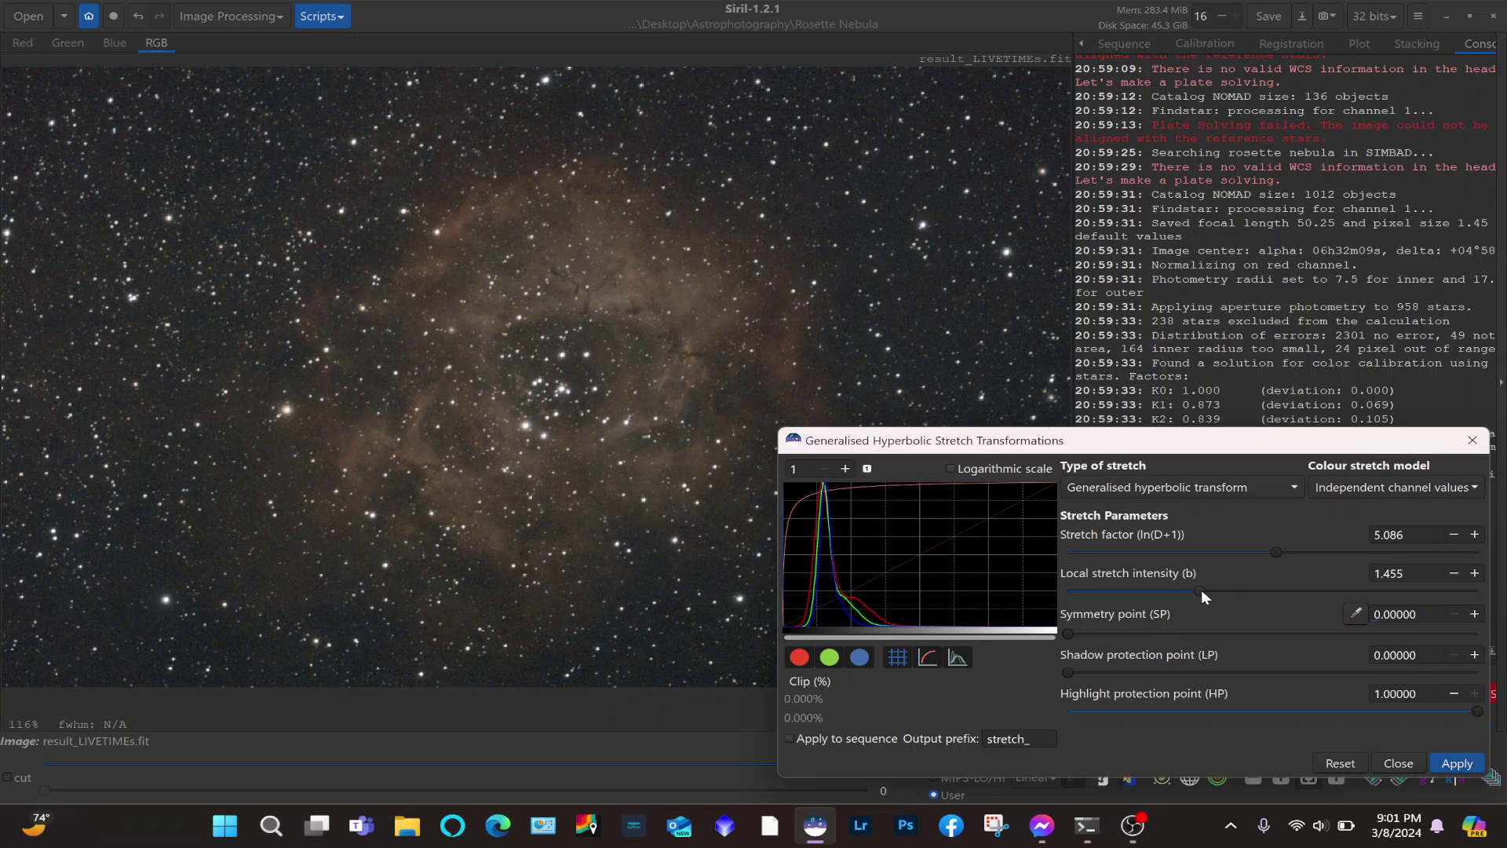
# Set the symmetry point to 0.002 and the local stretch intensity to about 0.447, and apply the hyperbolic stretch.
pyautogui.click(1475, 614)
pyautogui.click(1473, 617)
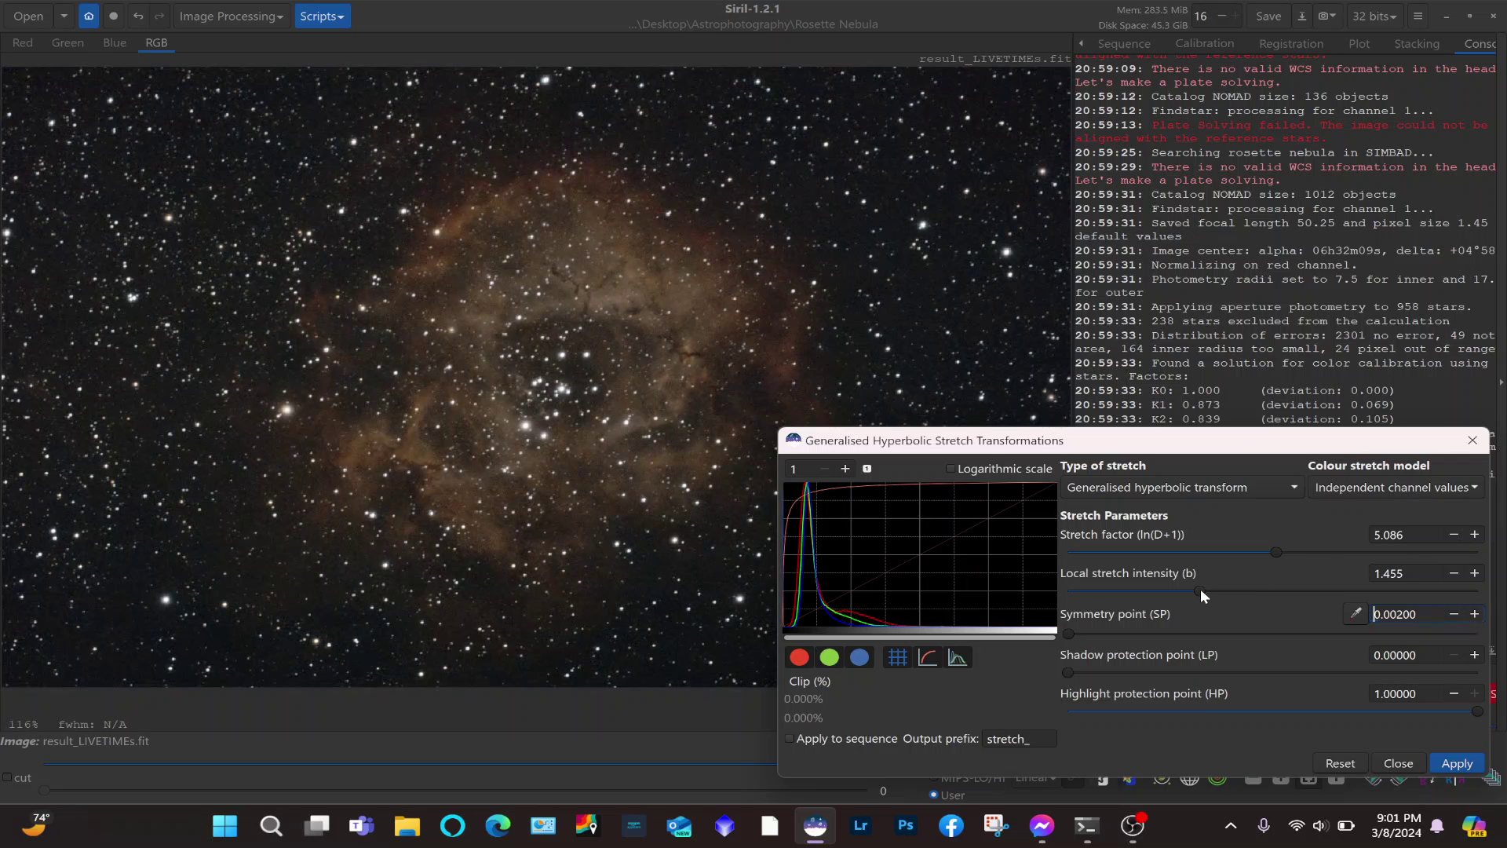
pyautogui.moveTo(1200, 590); pyautogui.dragTo(1181, 591)
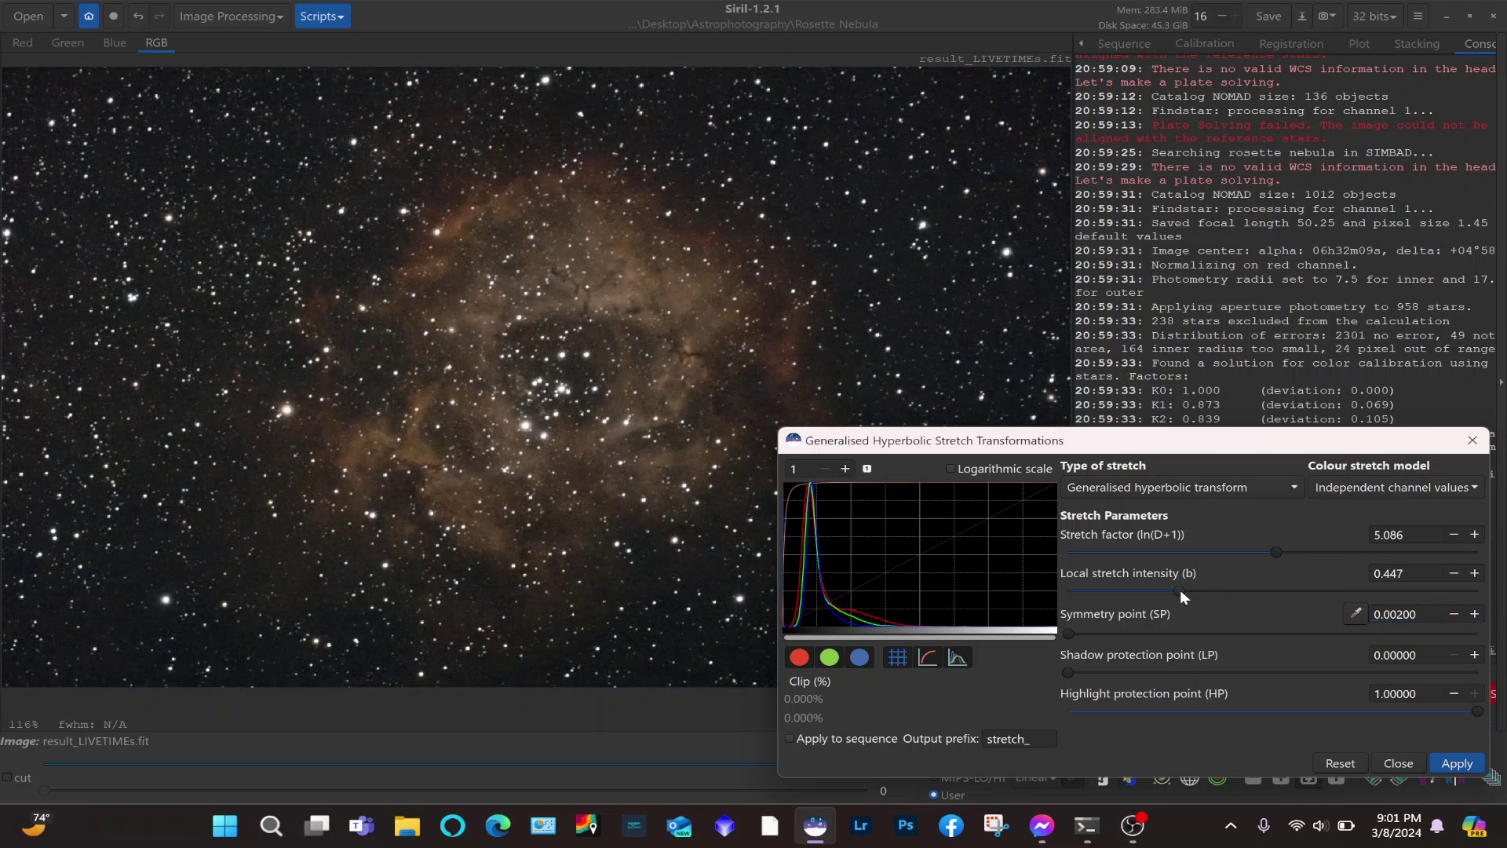
pyautogui.click(1458, 763)
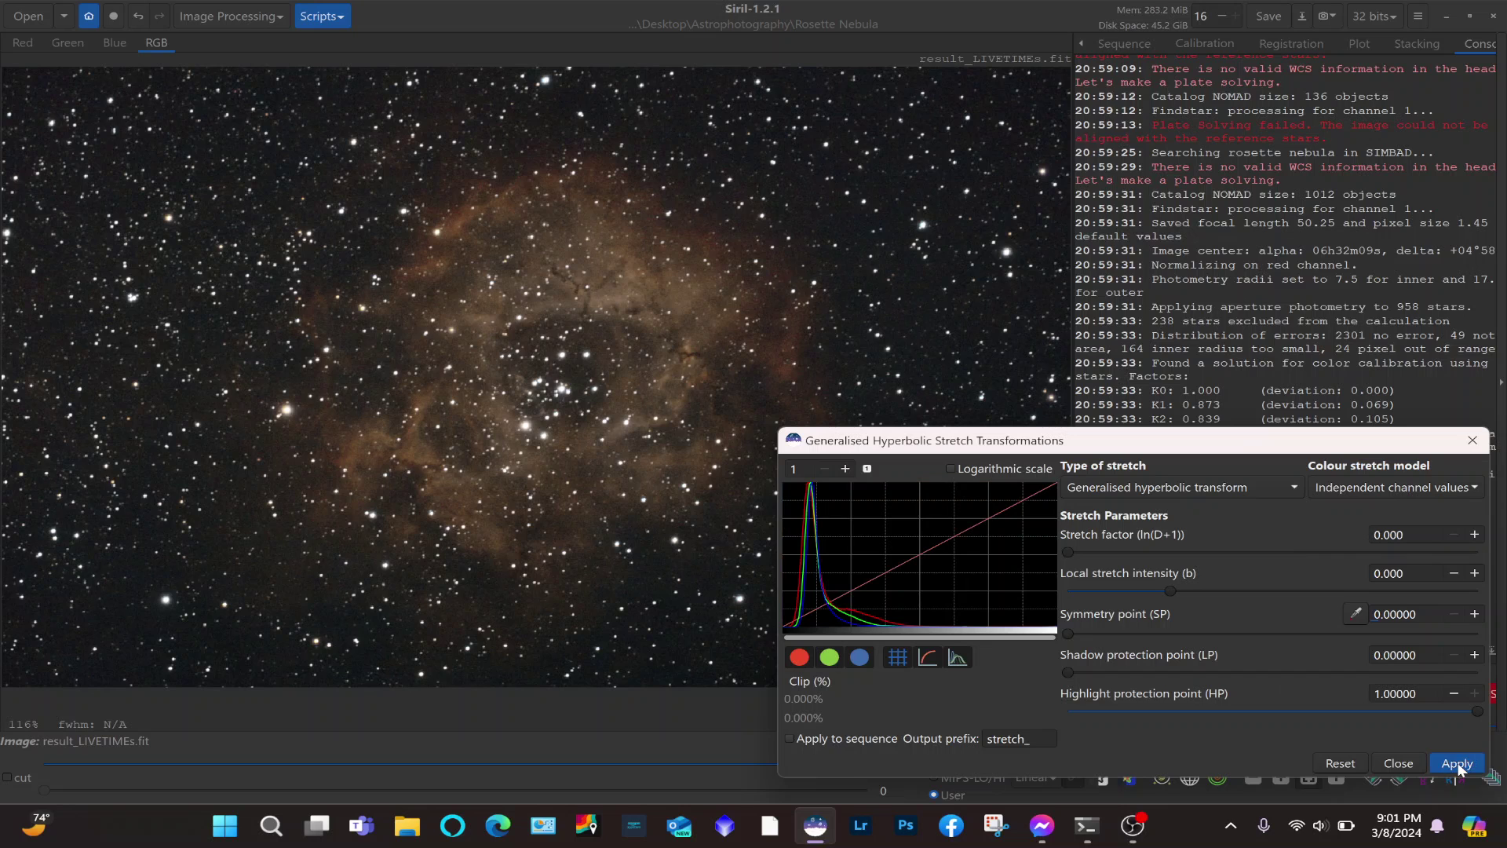
pyautogui.click(1399, 764)
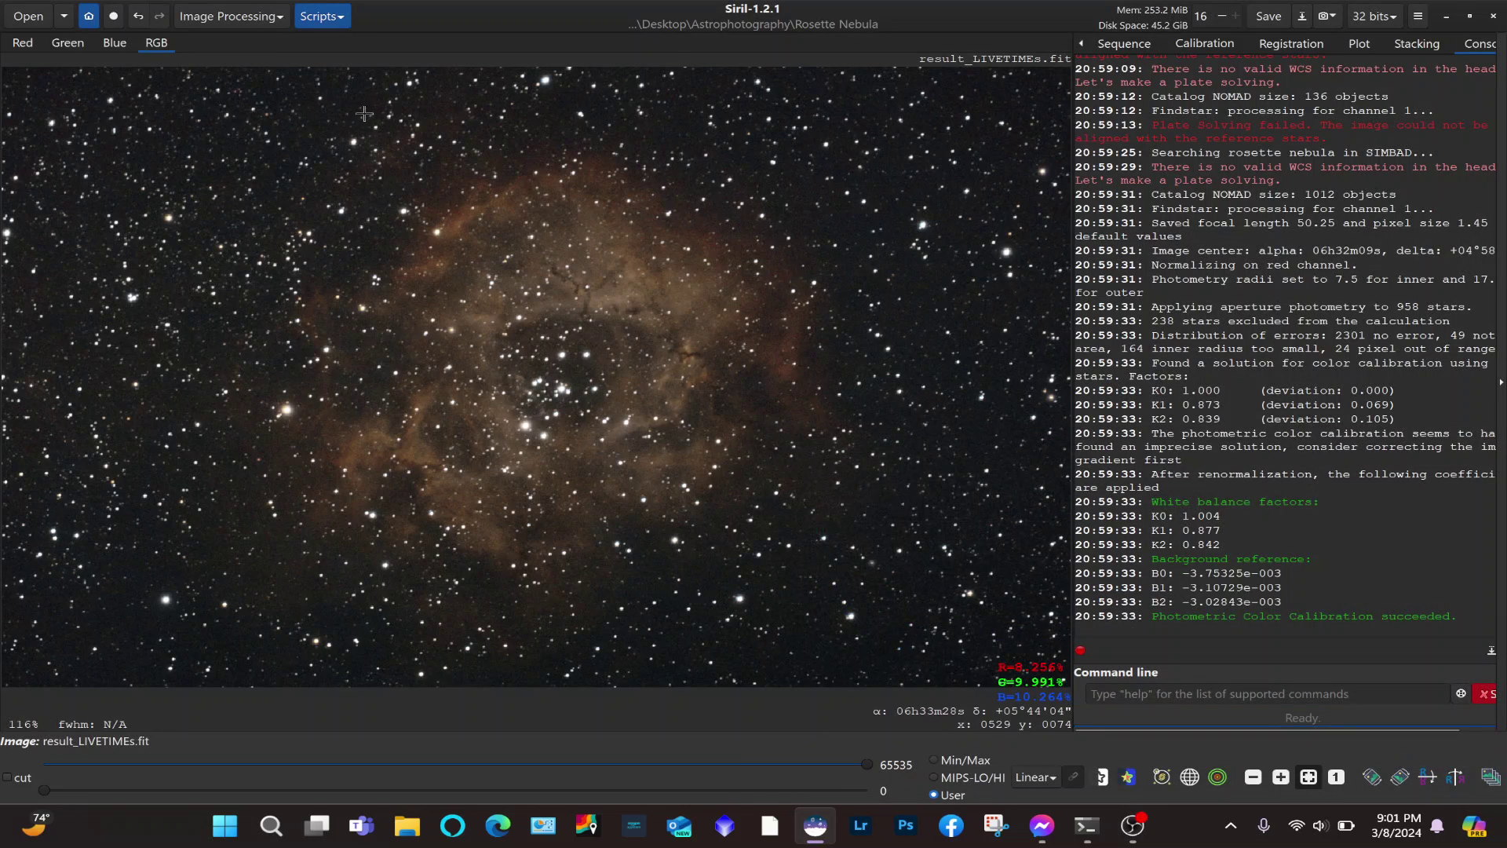
# Remove the stars from the stretched image with StarNet, generating a star mask.
pyautogui.click(259, 19)
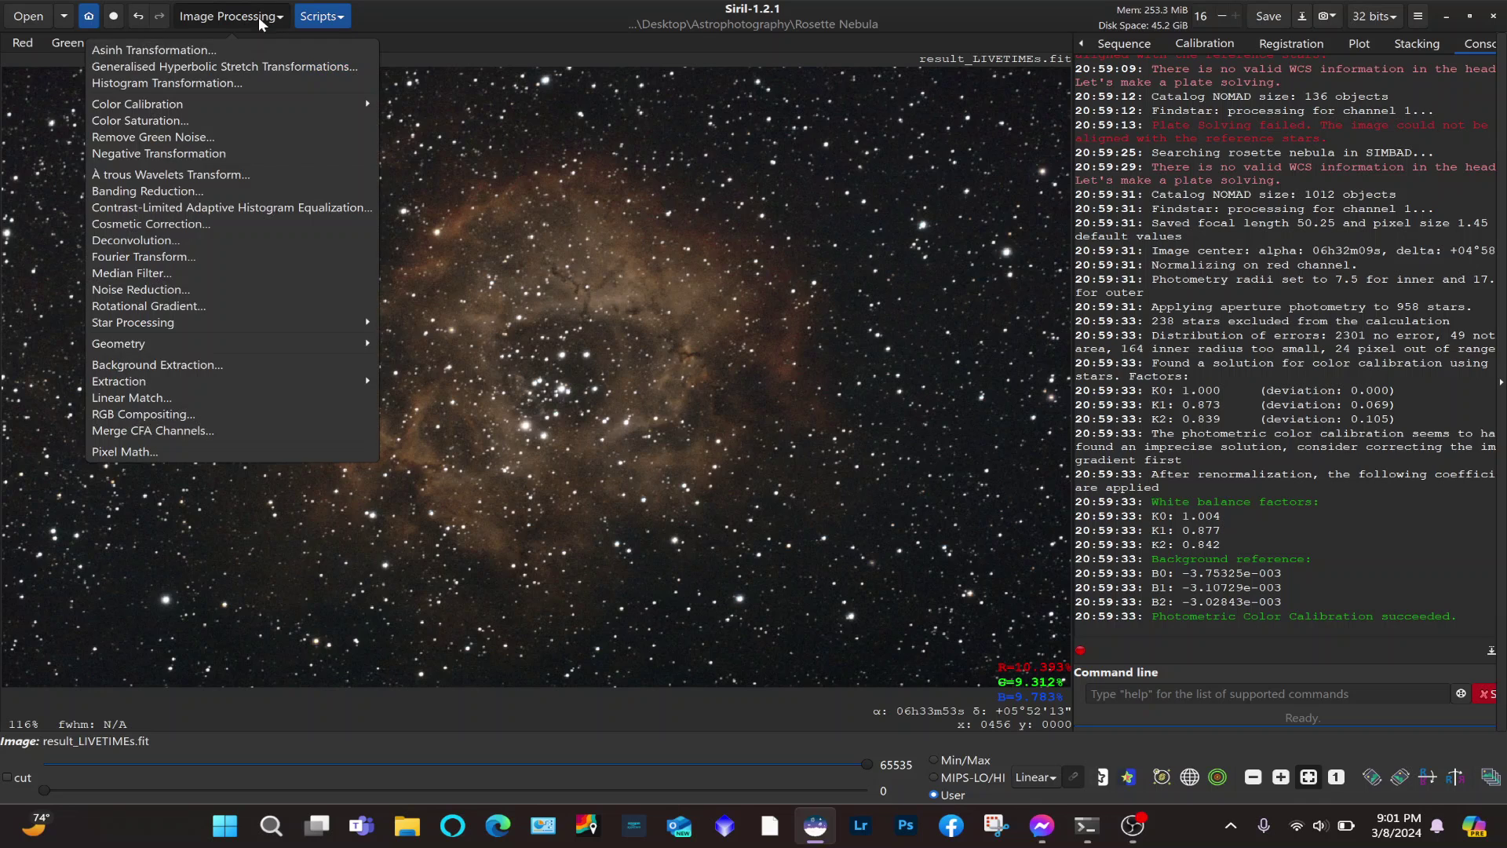
pyautogui.click(155, 324)
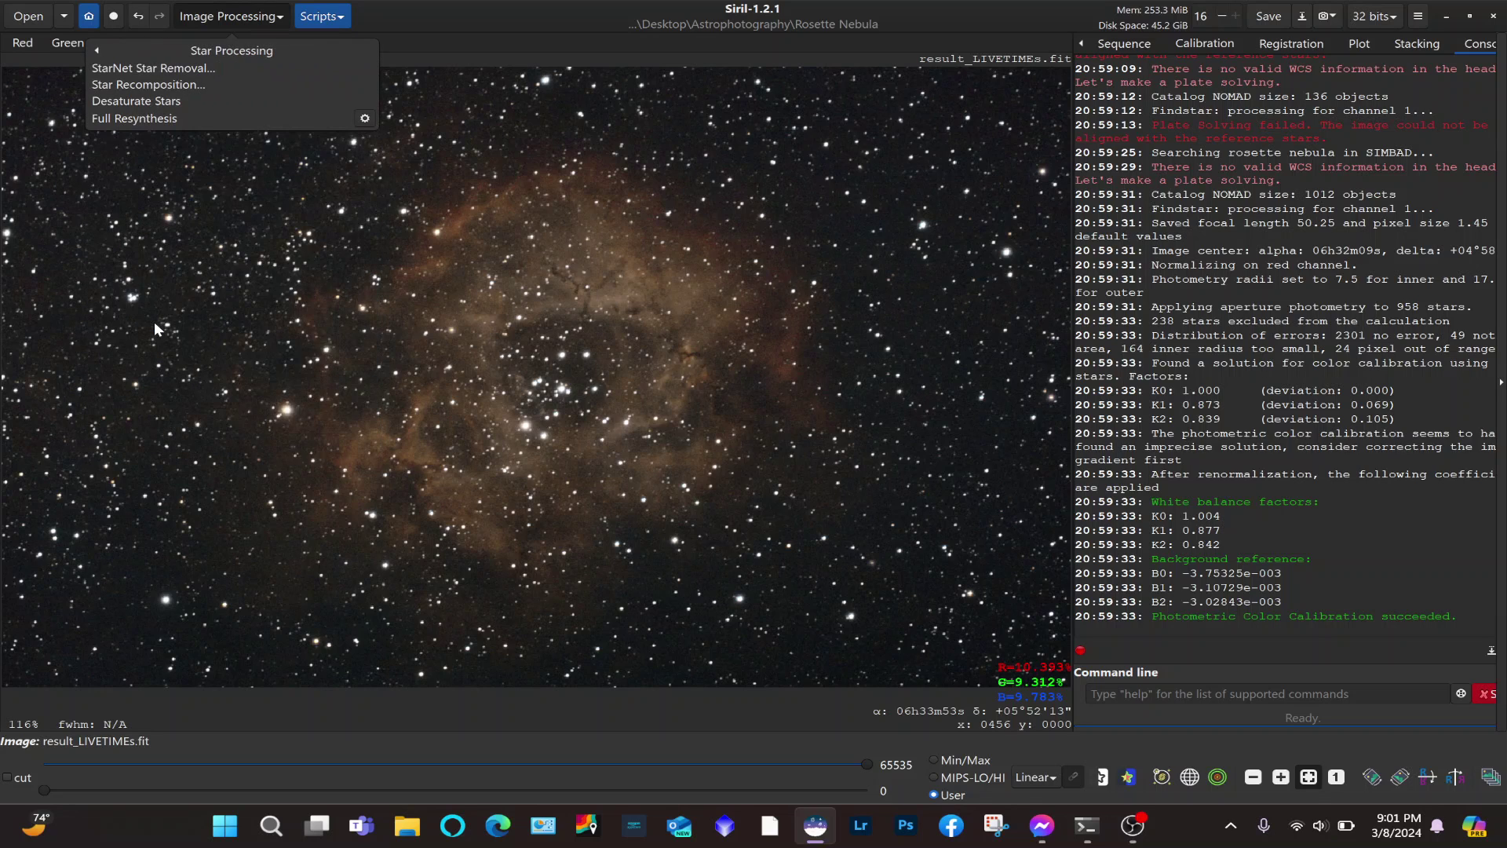
pyautogui.click(180, 70)
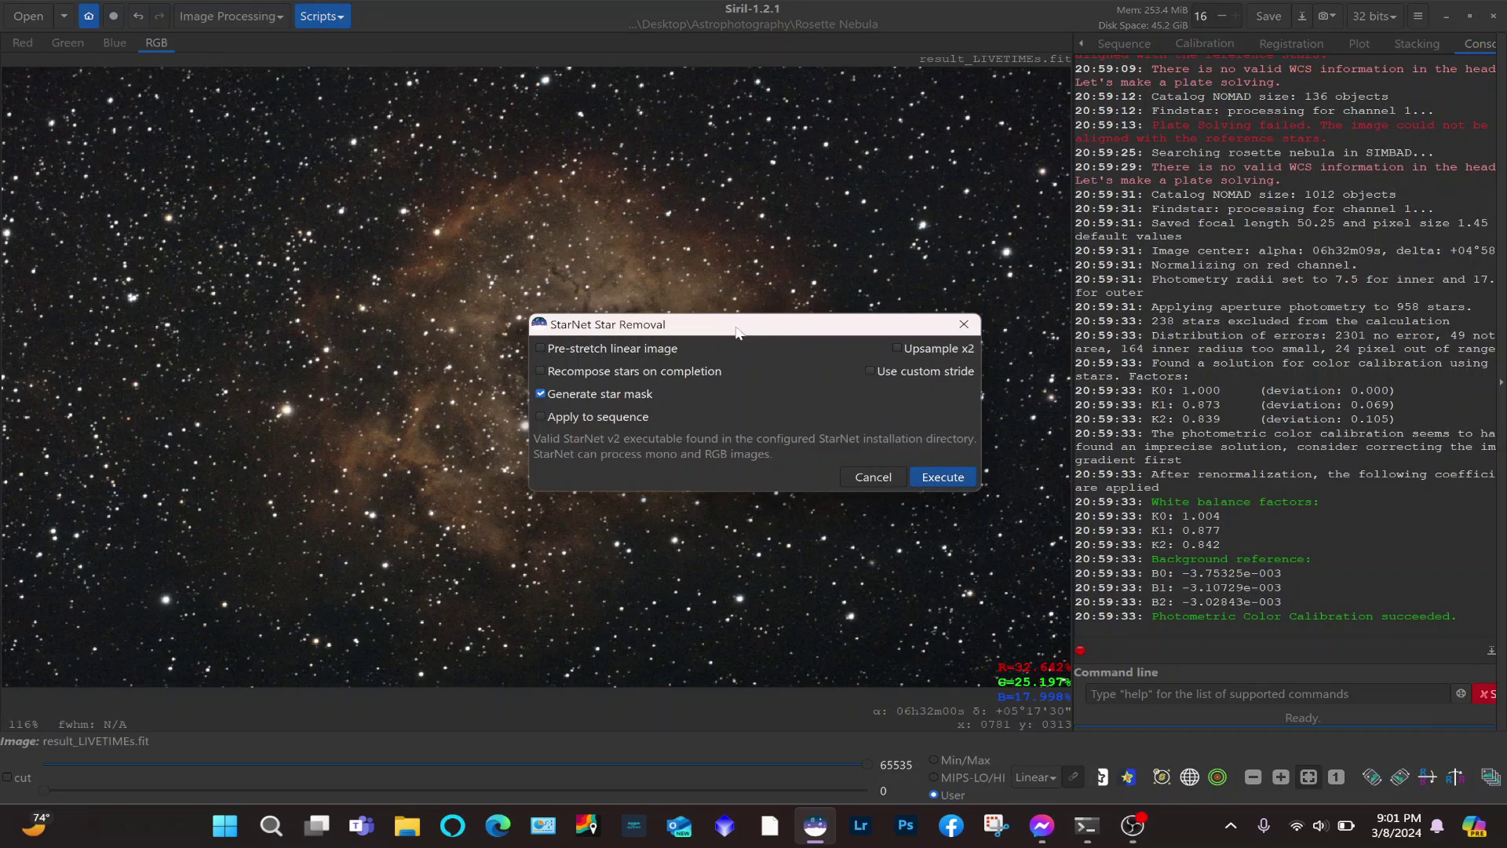
pyautogui.click(938, 486)
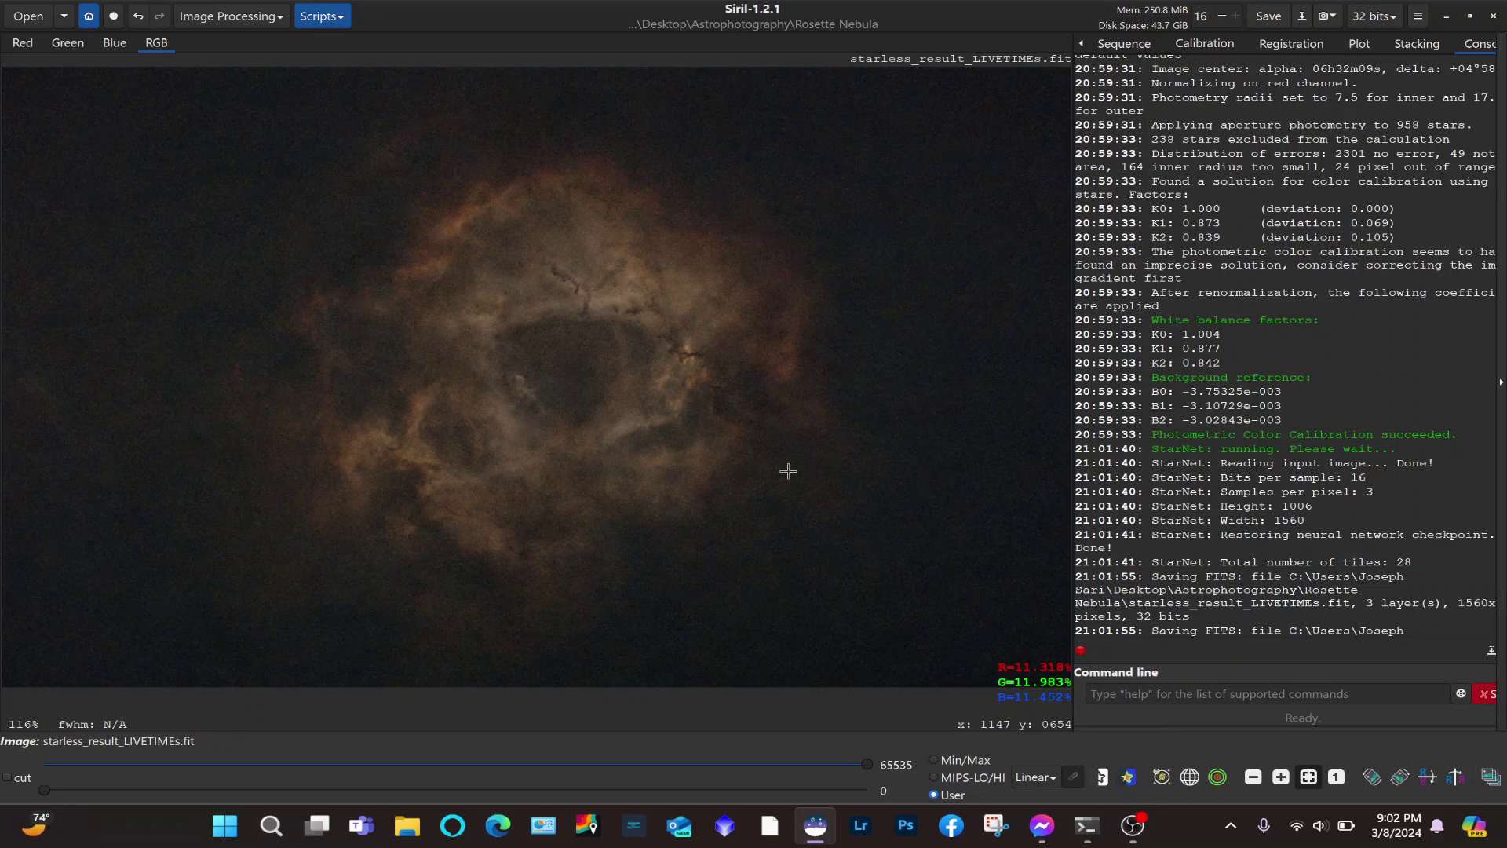
# Apply a histogram transformation to the starless image with midtones of about 0.454 and shadows of about 0.004.
pyautogui.click(251, 20)
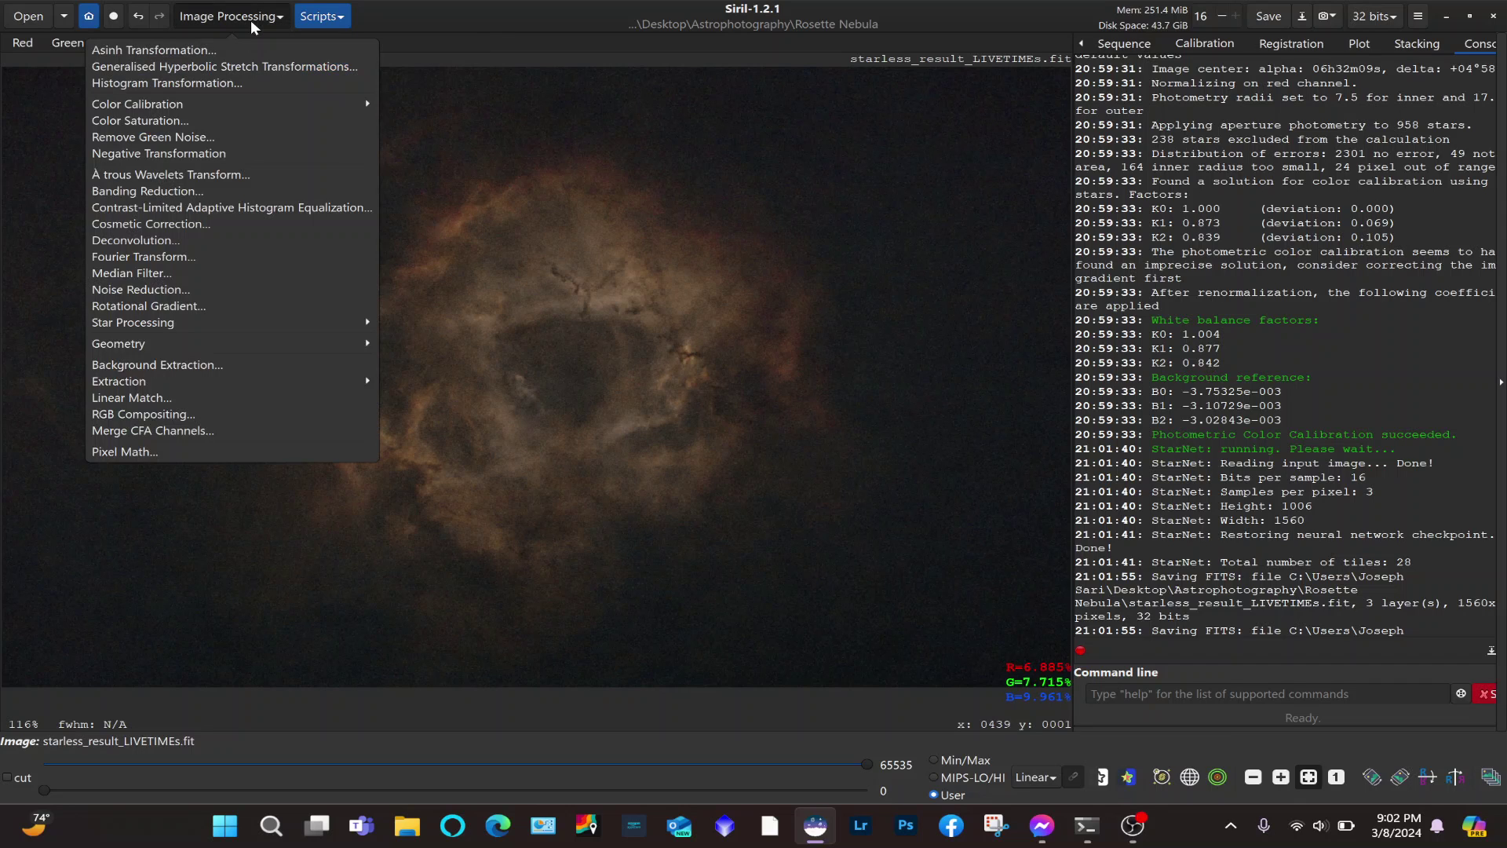
pyautogui.click(209, 83)
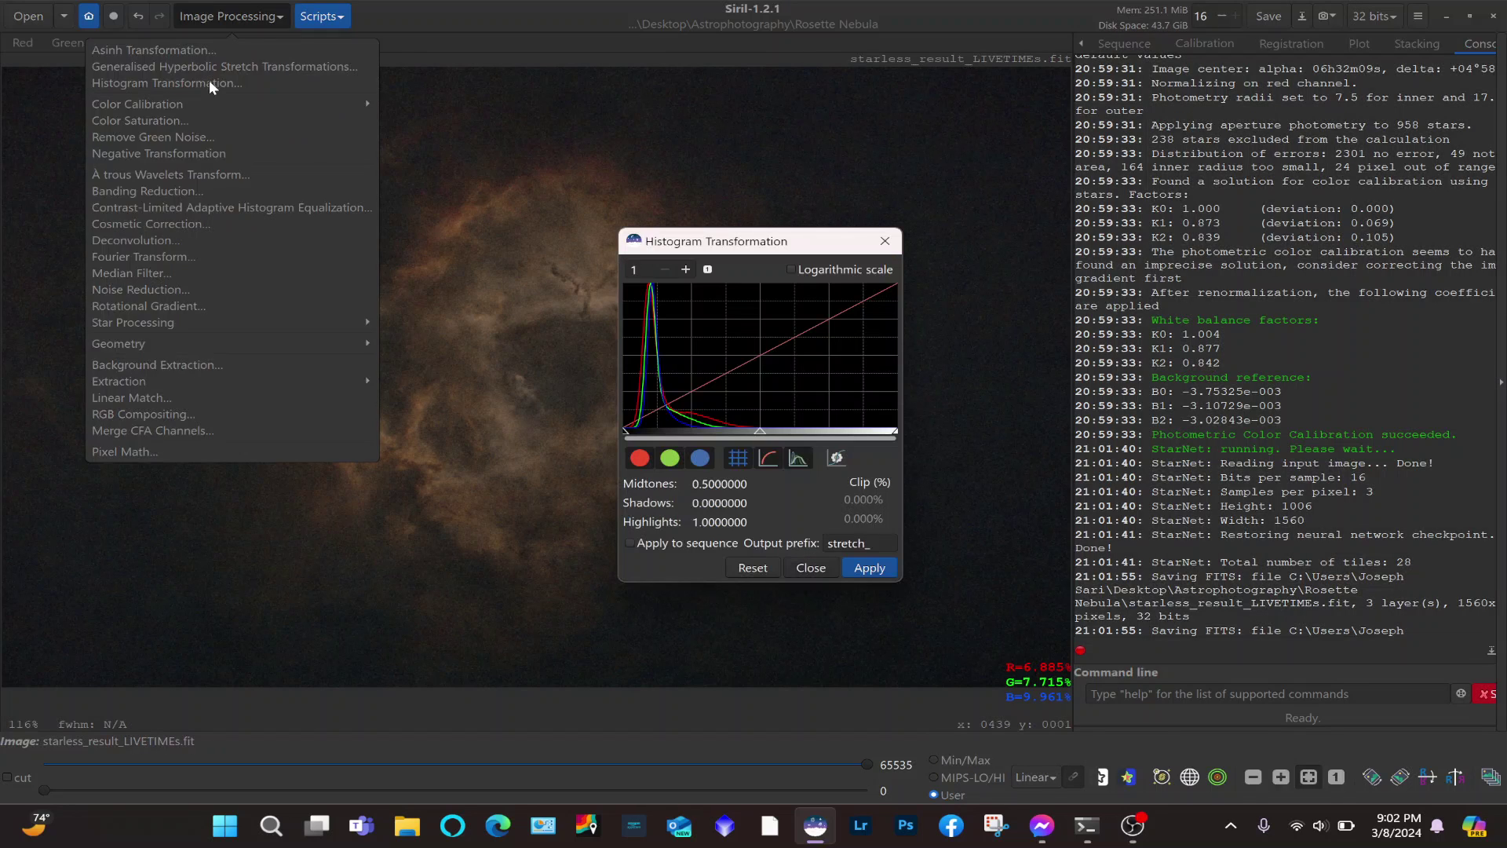
pyautogui.moveTo(748, 247); pyautogui.dragTo(1226, 171)
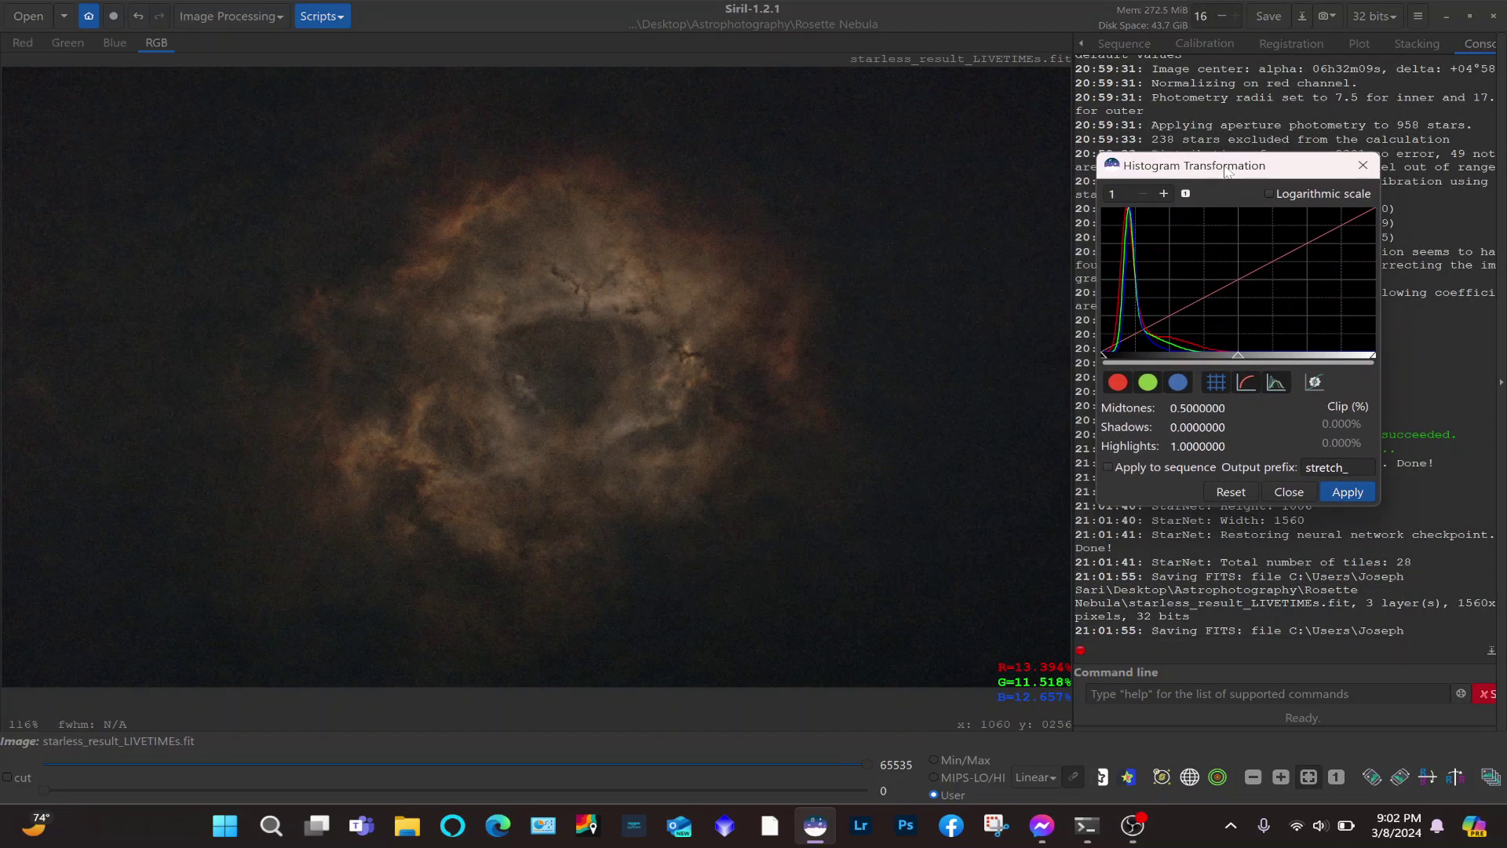
pyautogui.click(1313, 382)
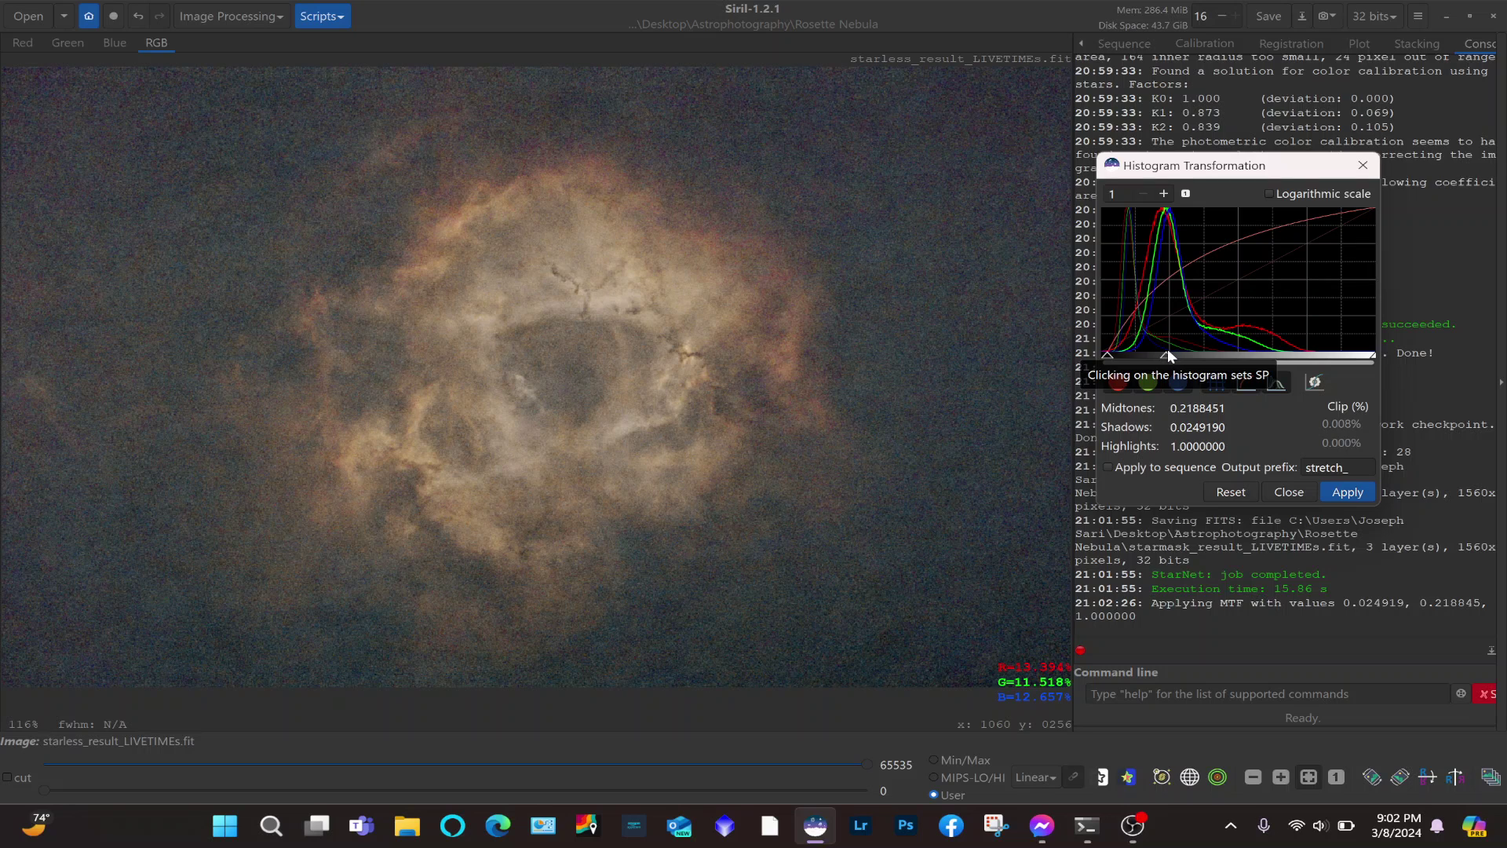
pyautogui.moveTo(1167, 358); pyautogui.dragTo(1234, 357)
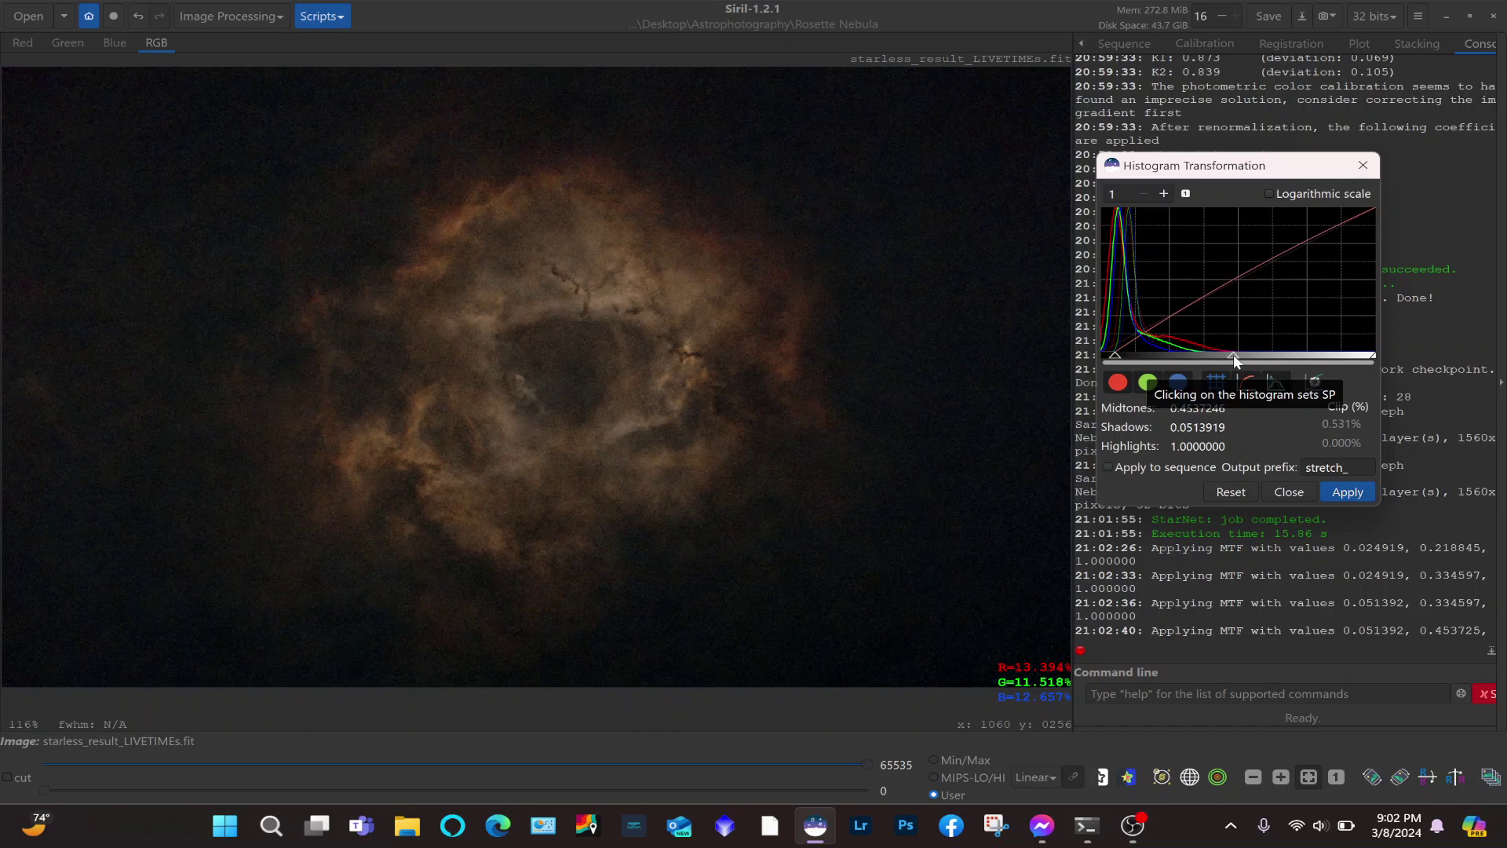
pyautogui.moveTo(1115, 355); pyautogui.dragTo(1103, 357)
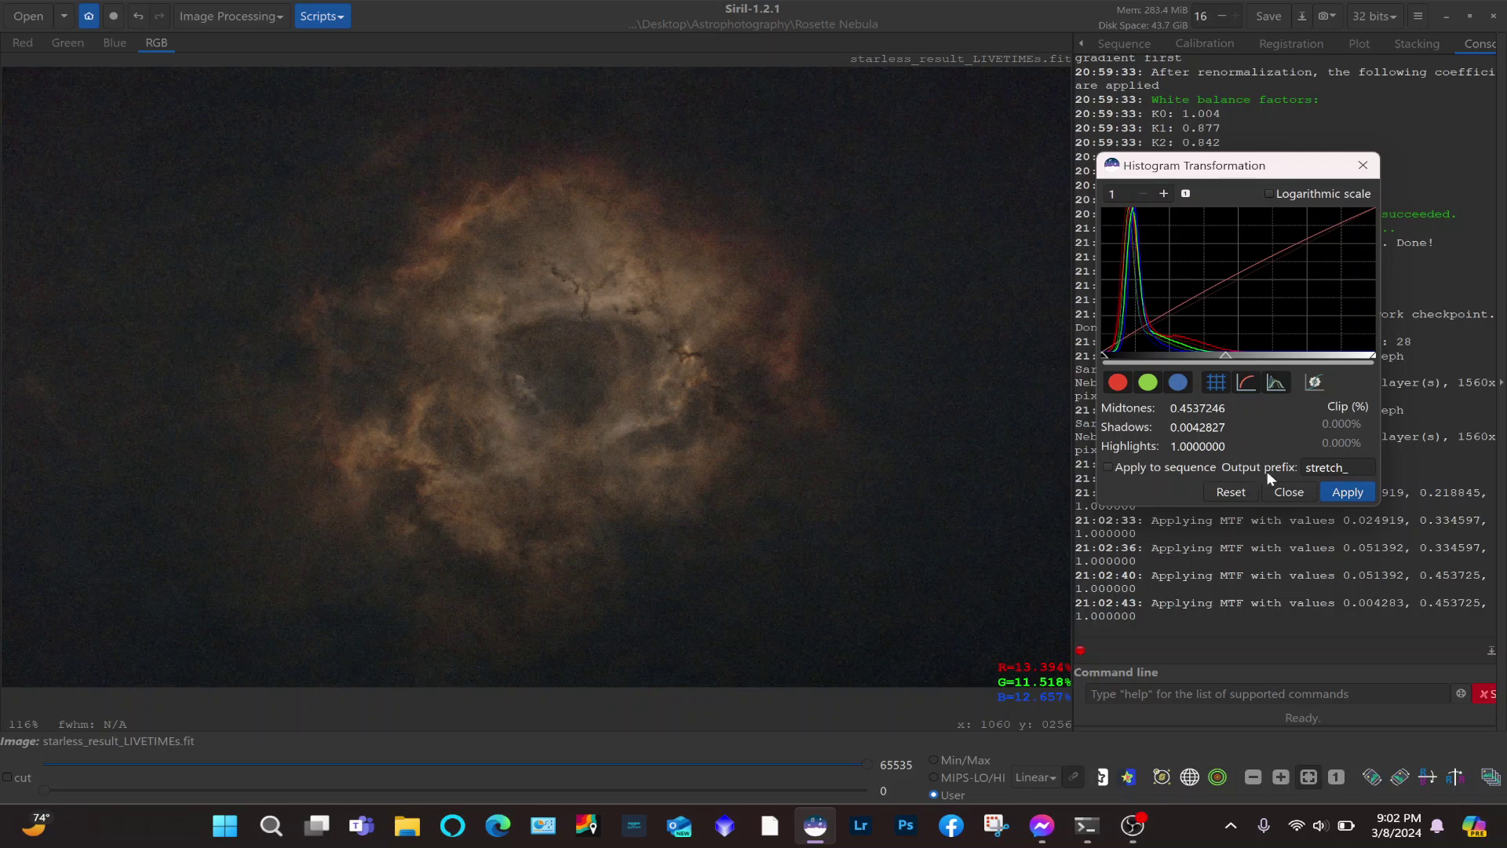
pyautogui.click(1343, 492)
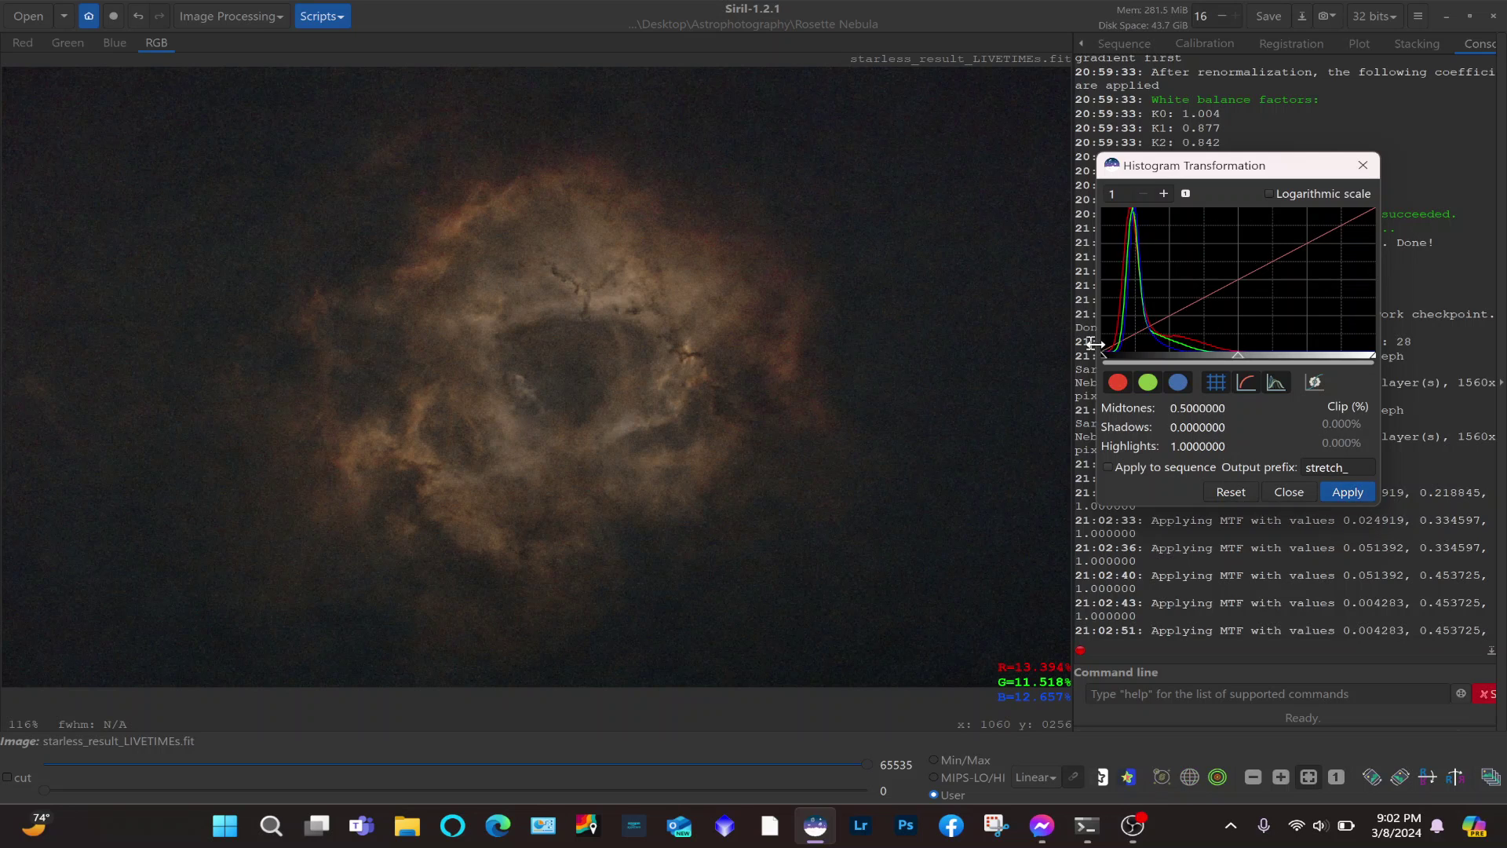
# Limit the histogram transformation to the blue channel by excluding the green and red channels.
pyautogui.click(1177, 384)
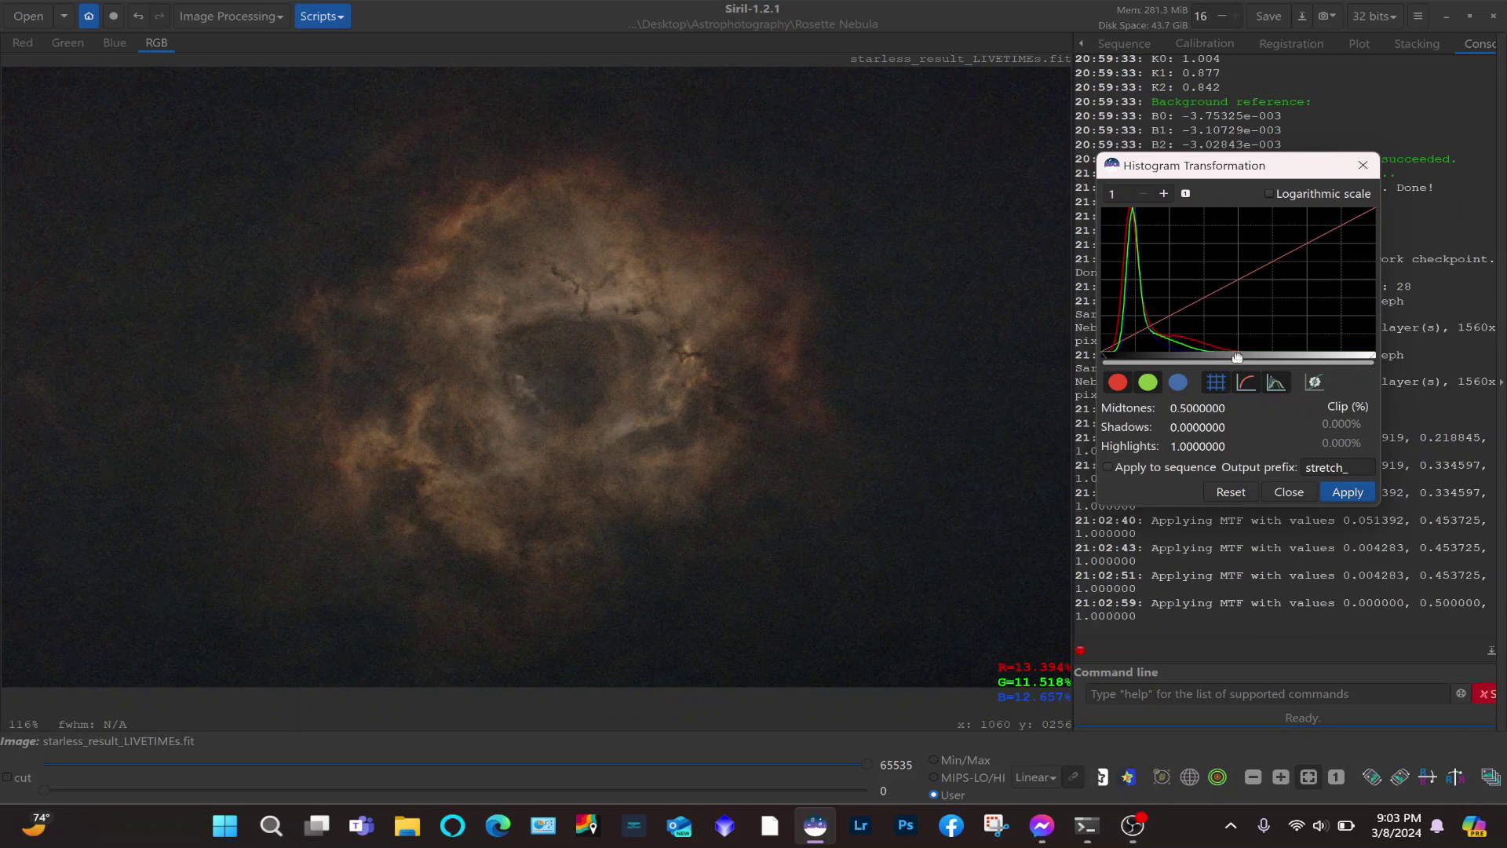
pyautogui.click(1178, 383)
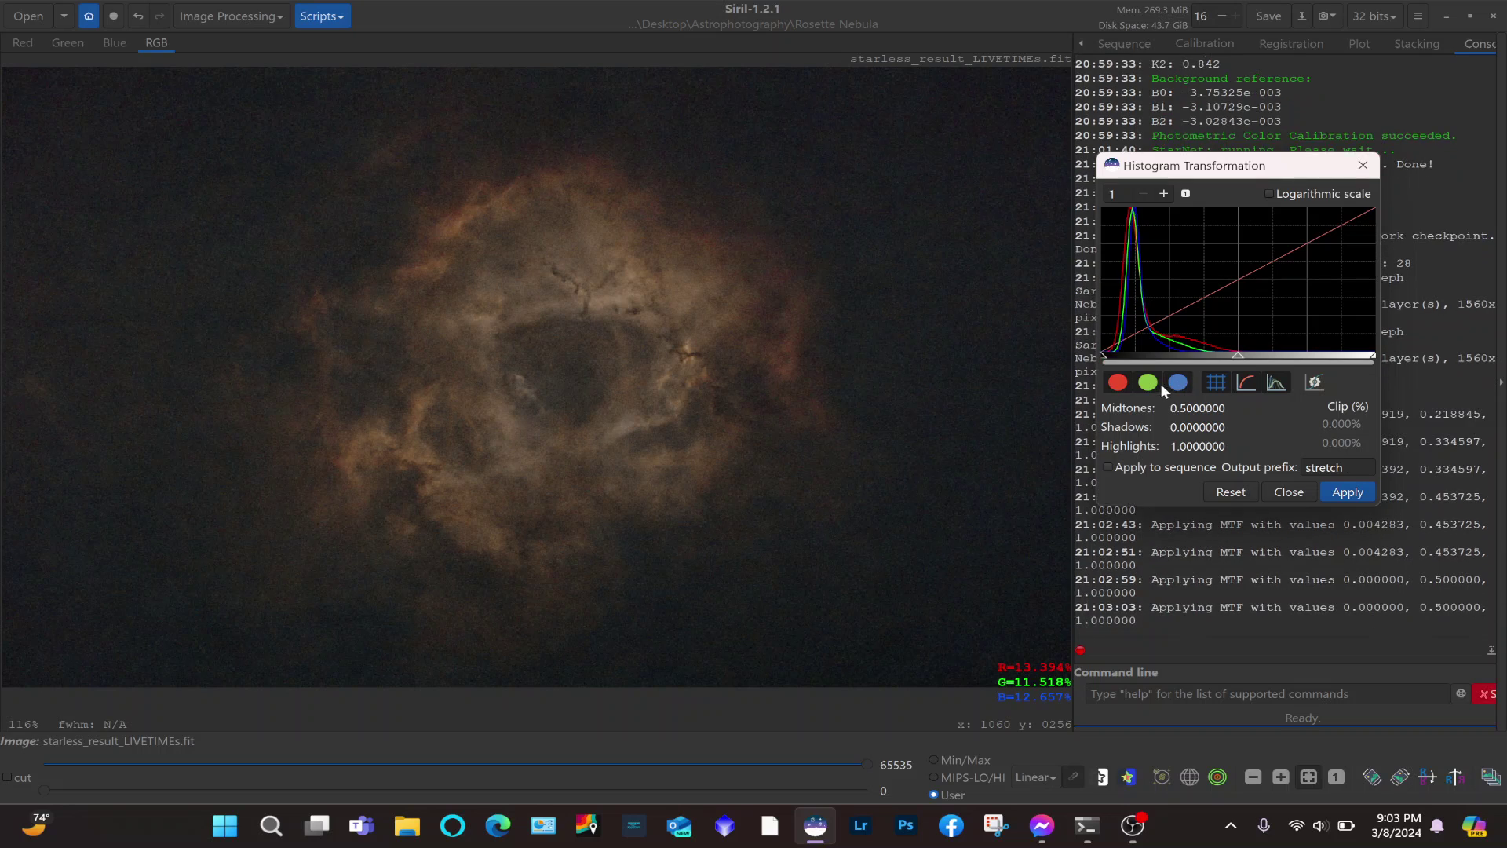
pyautogui.click(1147, 386)
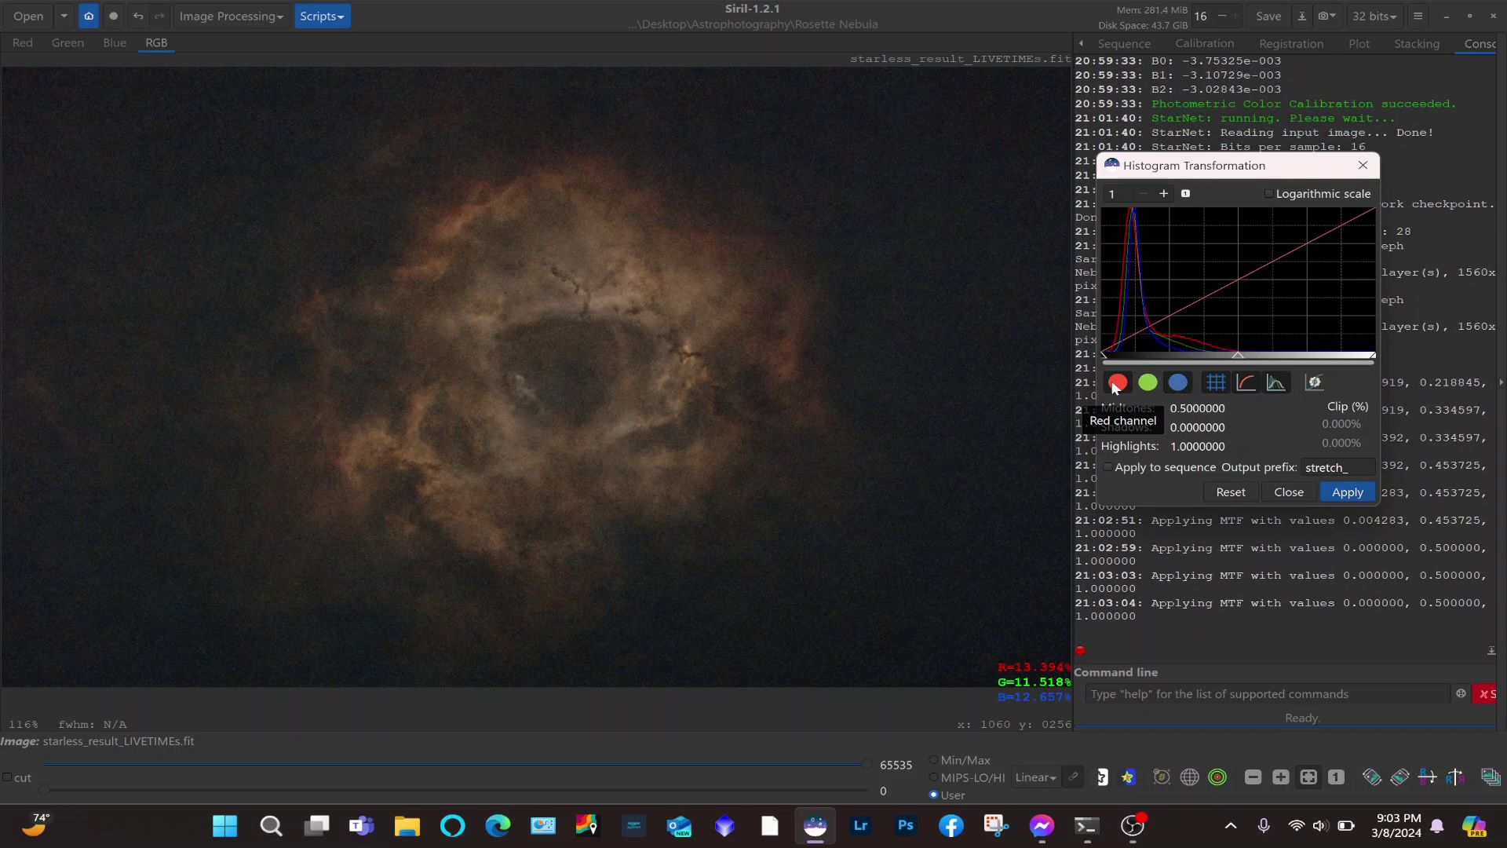
pyautogui.click(1116, 385)
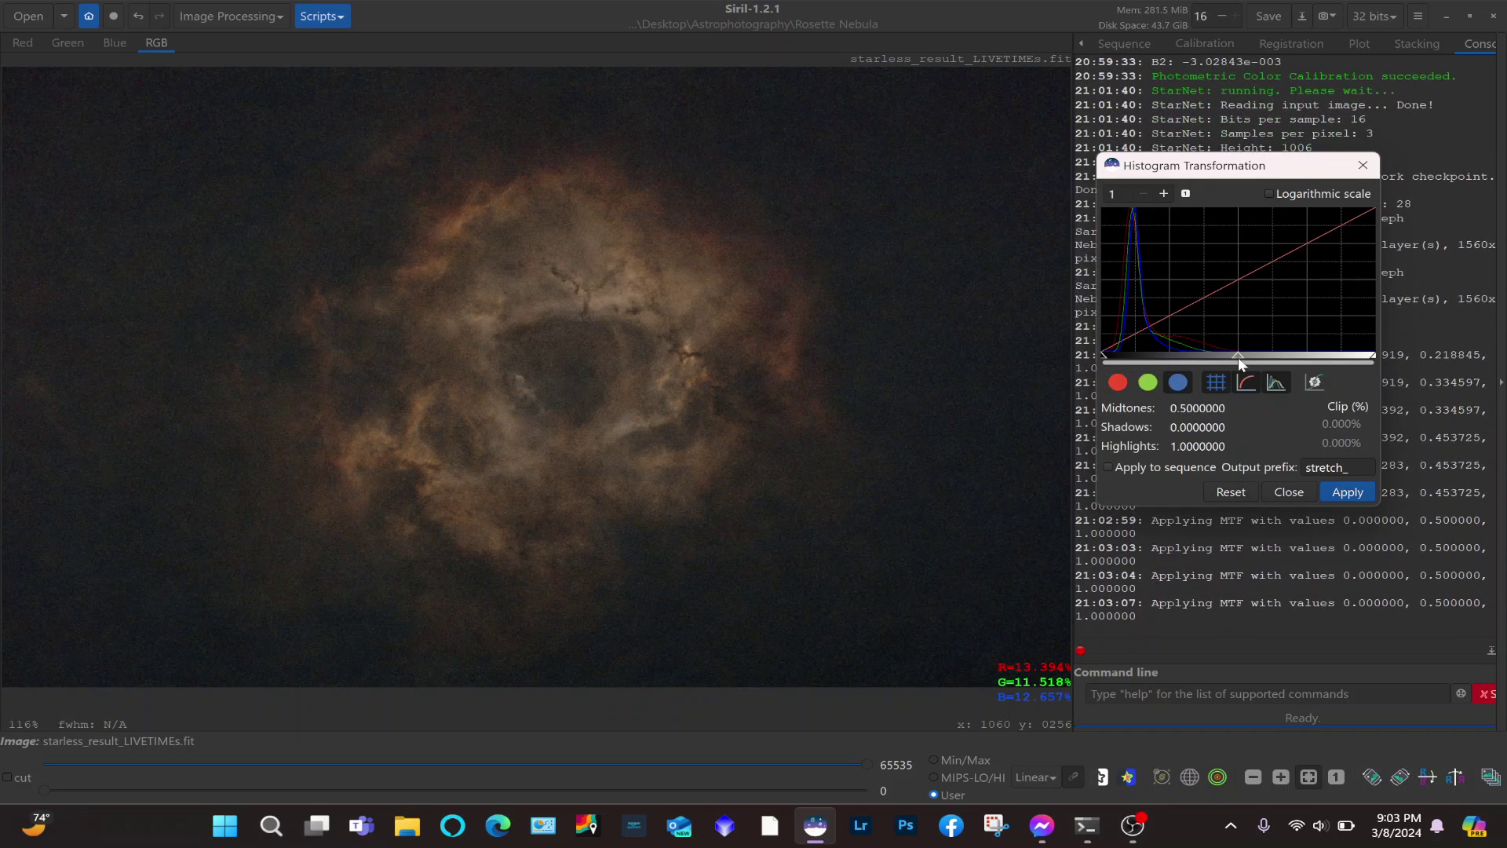
# Set the blue channel's midtones to about 0.105 and its shadows to about 0.143 in the histogram transformation.
pyautogui.moveTo(1238, 358); pyautogui.dragTo(1152, 360)
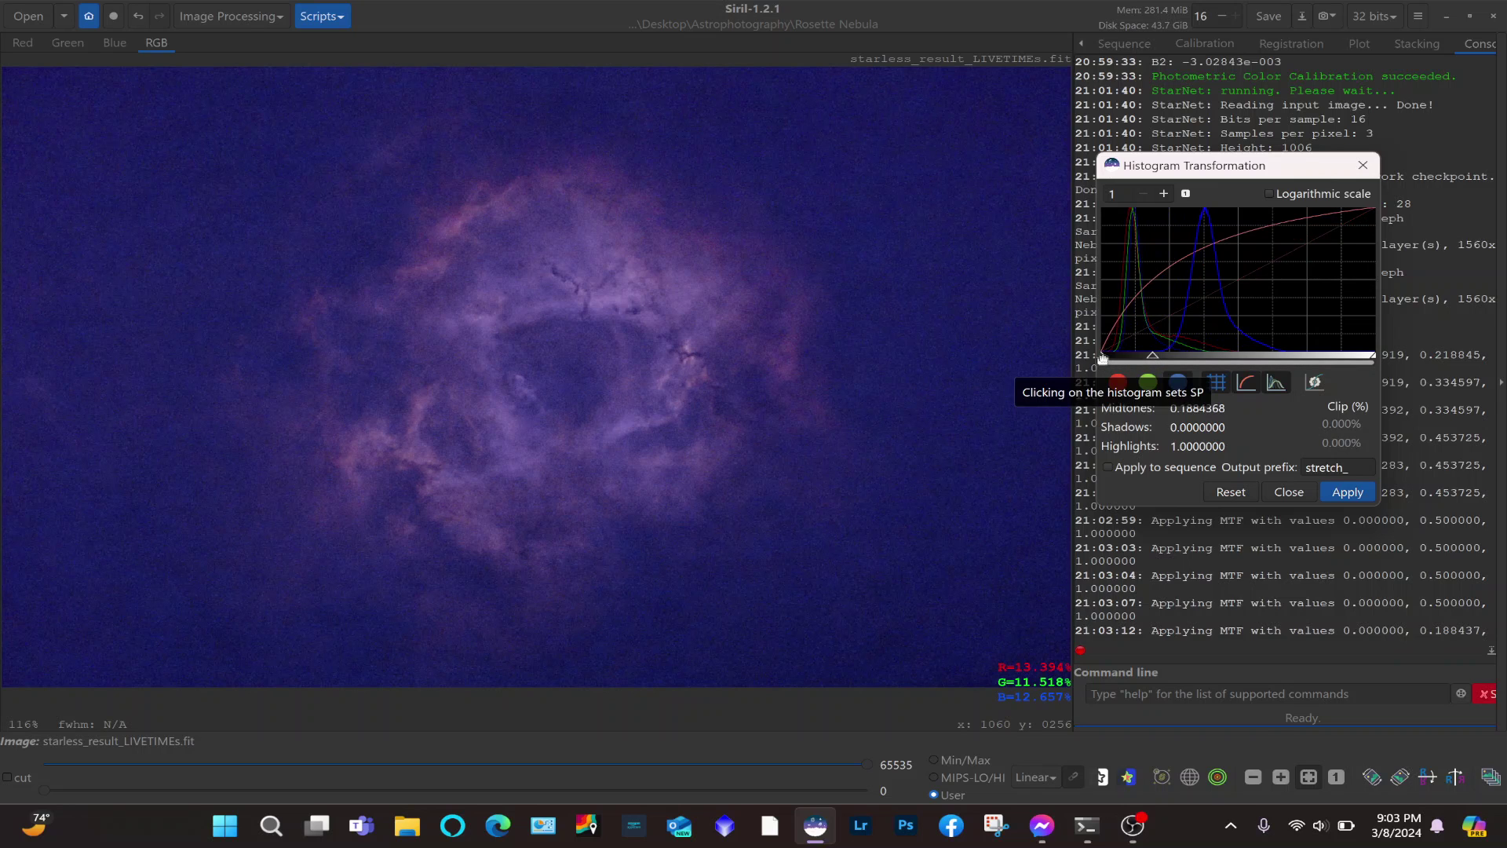
pyautogui.moveTo(1103, 358); pyautogui.dragTo(1125, 359)
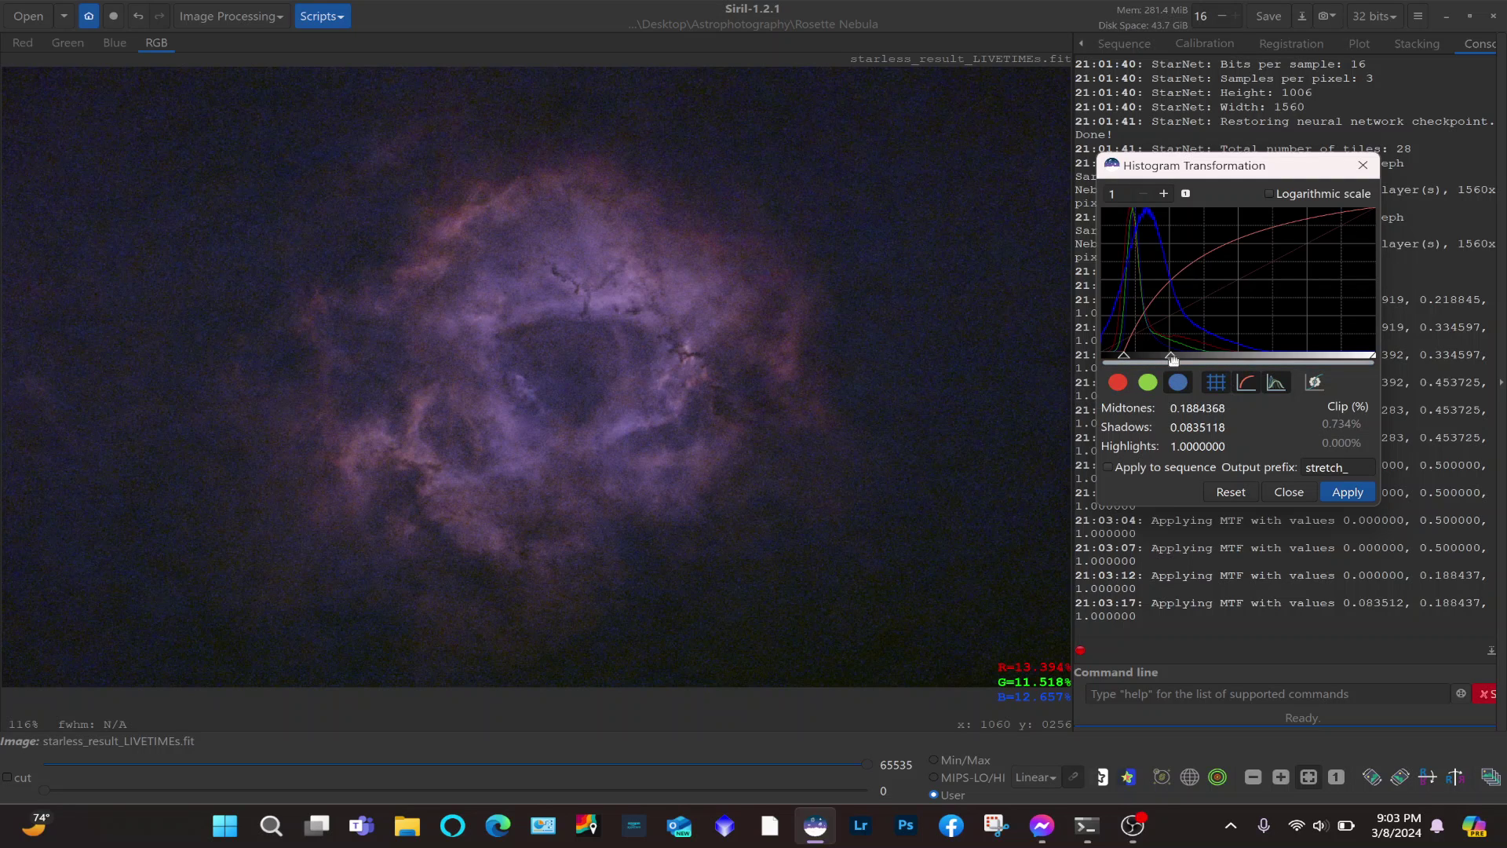
pyautogui.moveTo(1172, 358); pyautogui.dragTo(1134, 358)
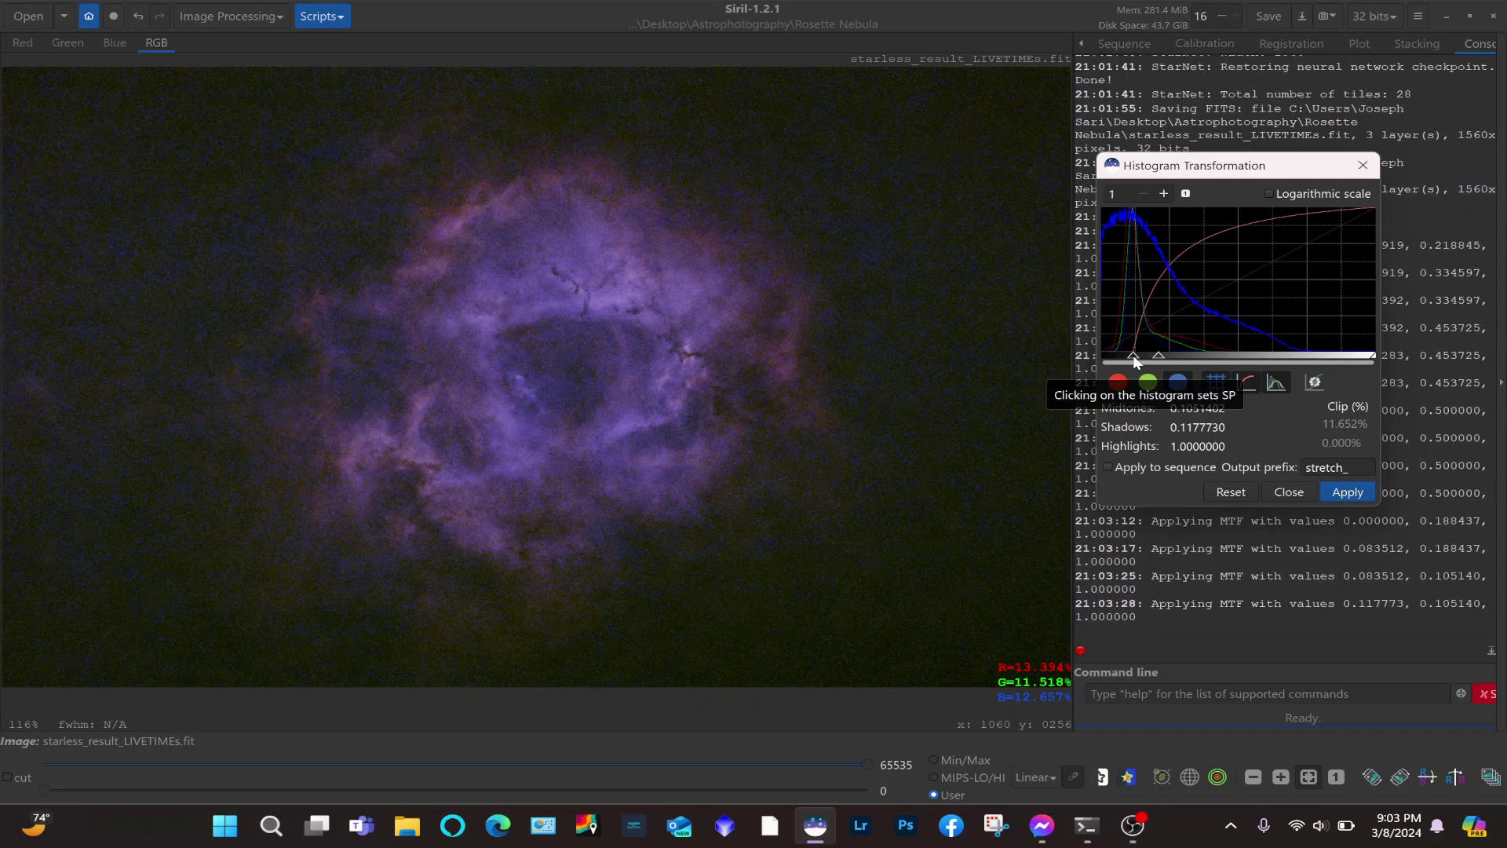
pyautogui.moveTo(1133, 355); pyautogui.dragTo(1140, 357)
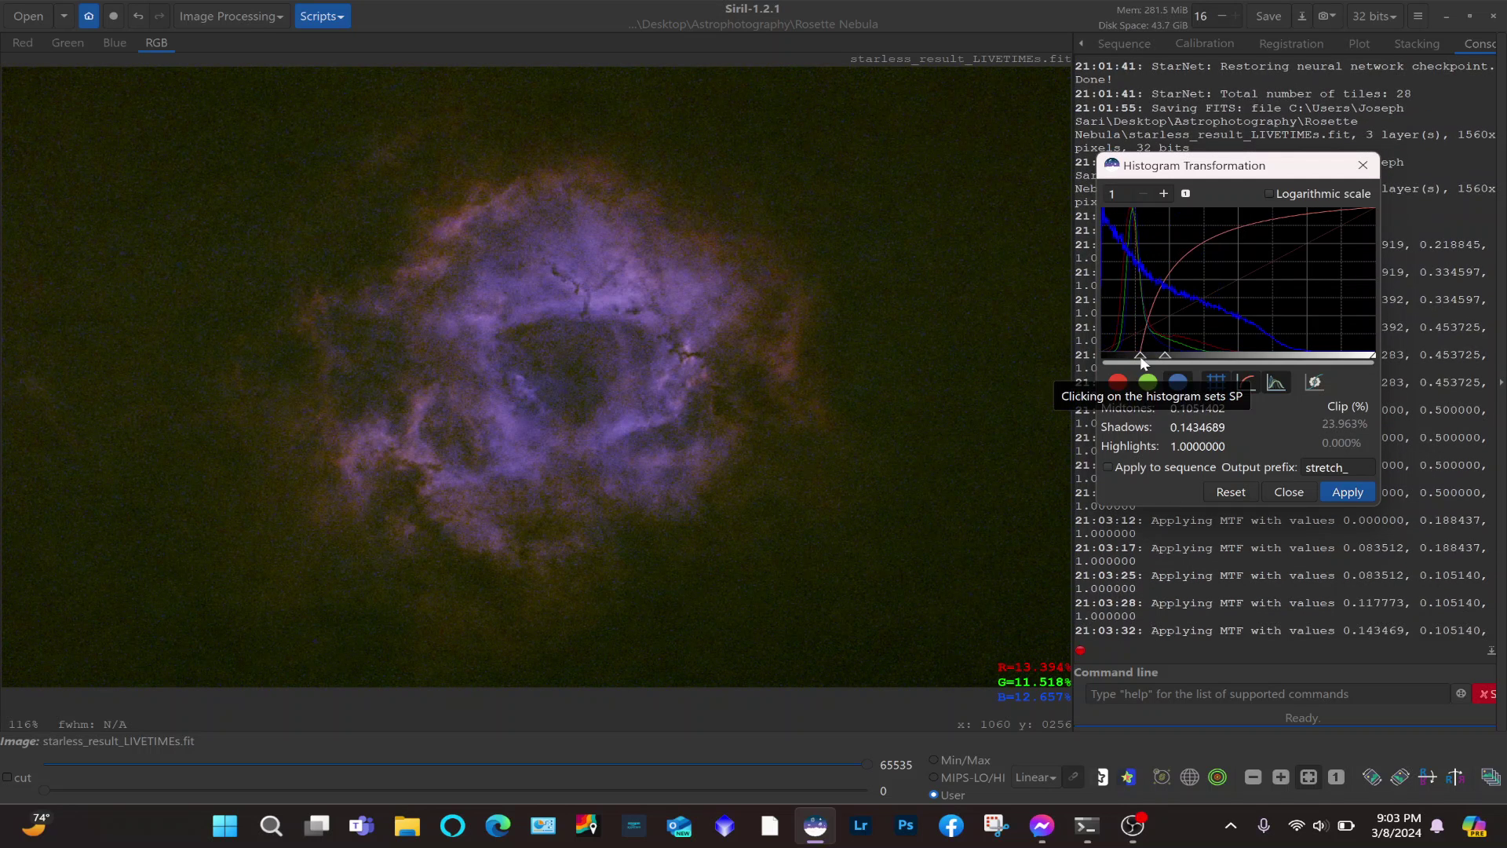
# Try the same histogram stretch on the green and red channels, and limit it to the blue channel again.
pyautogui.click(1118, 383)
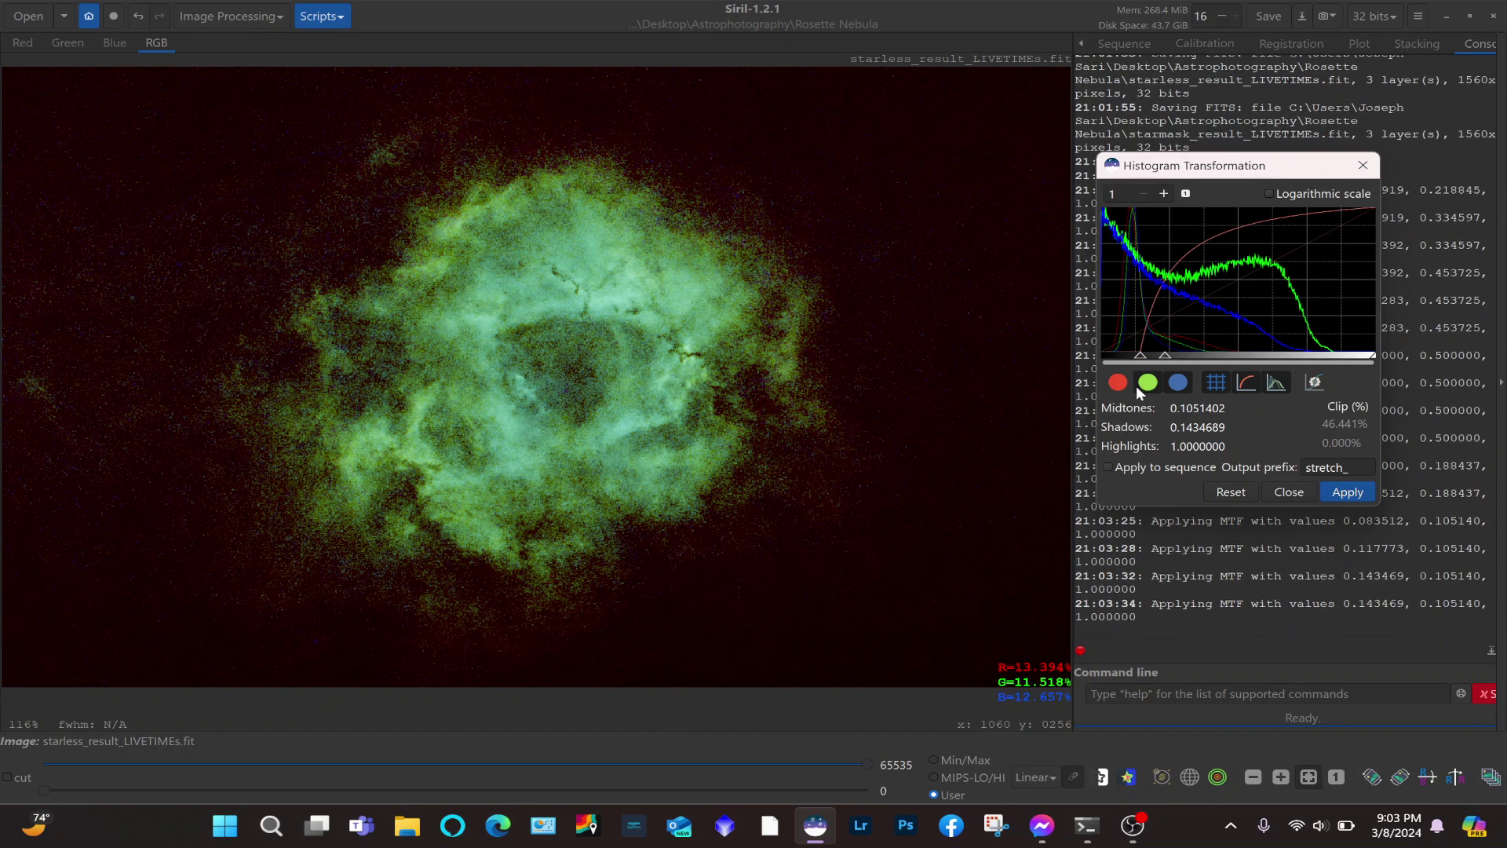
pyautogui.click(1119, 384)
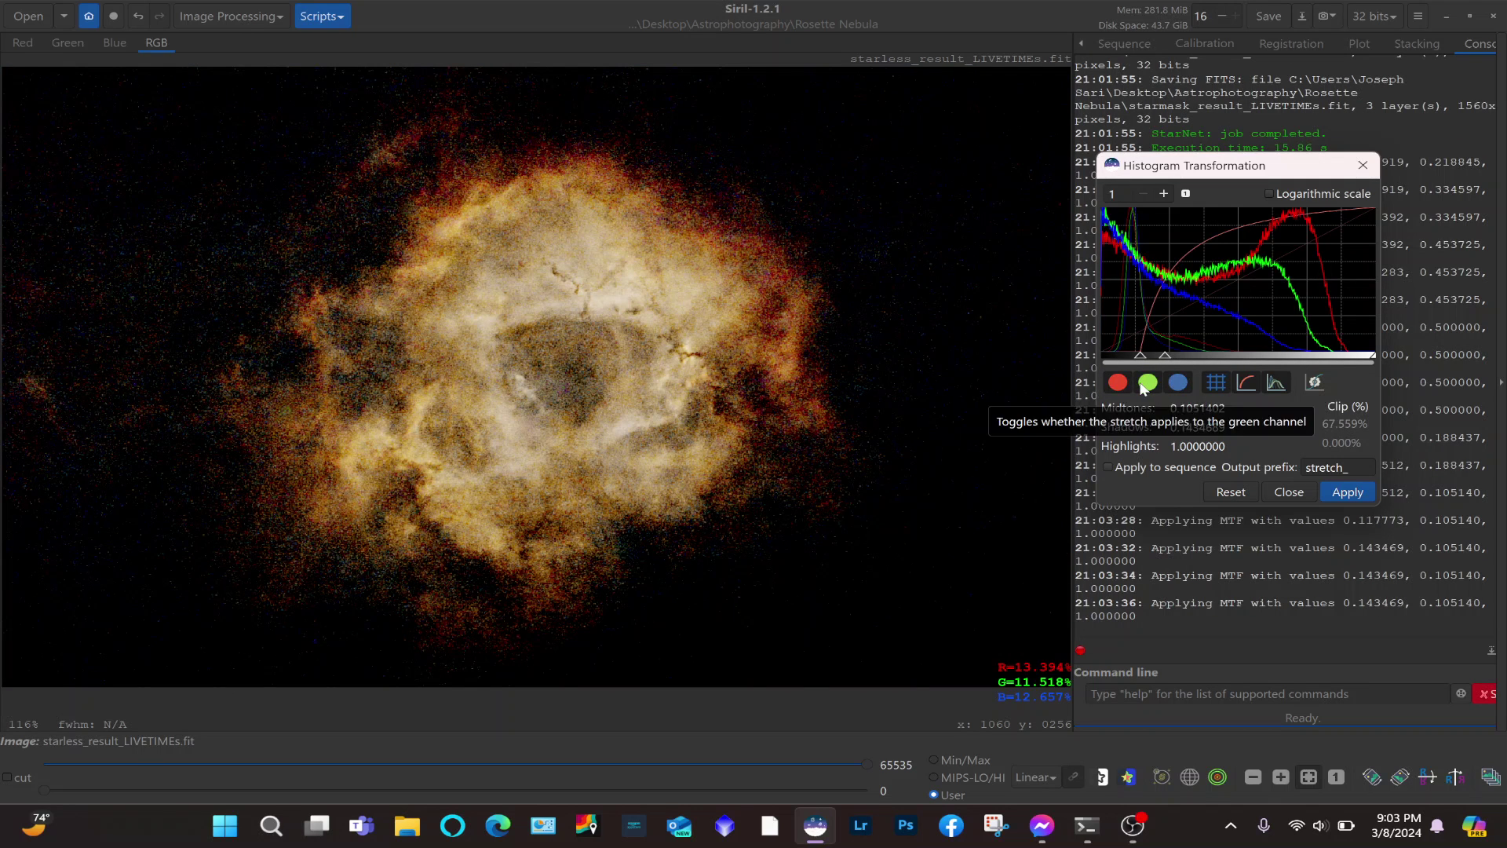
pyautogui.click(1138, 386)
pyautogui.click(1120, 382)
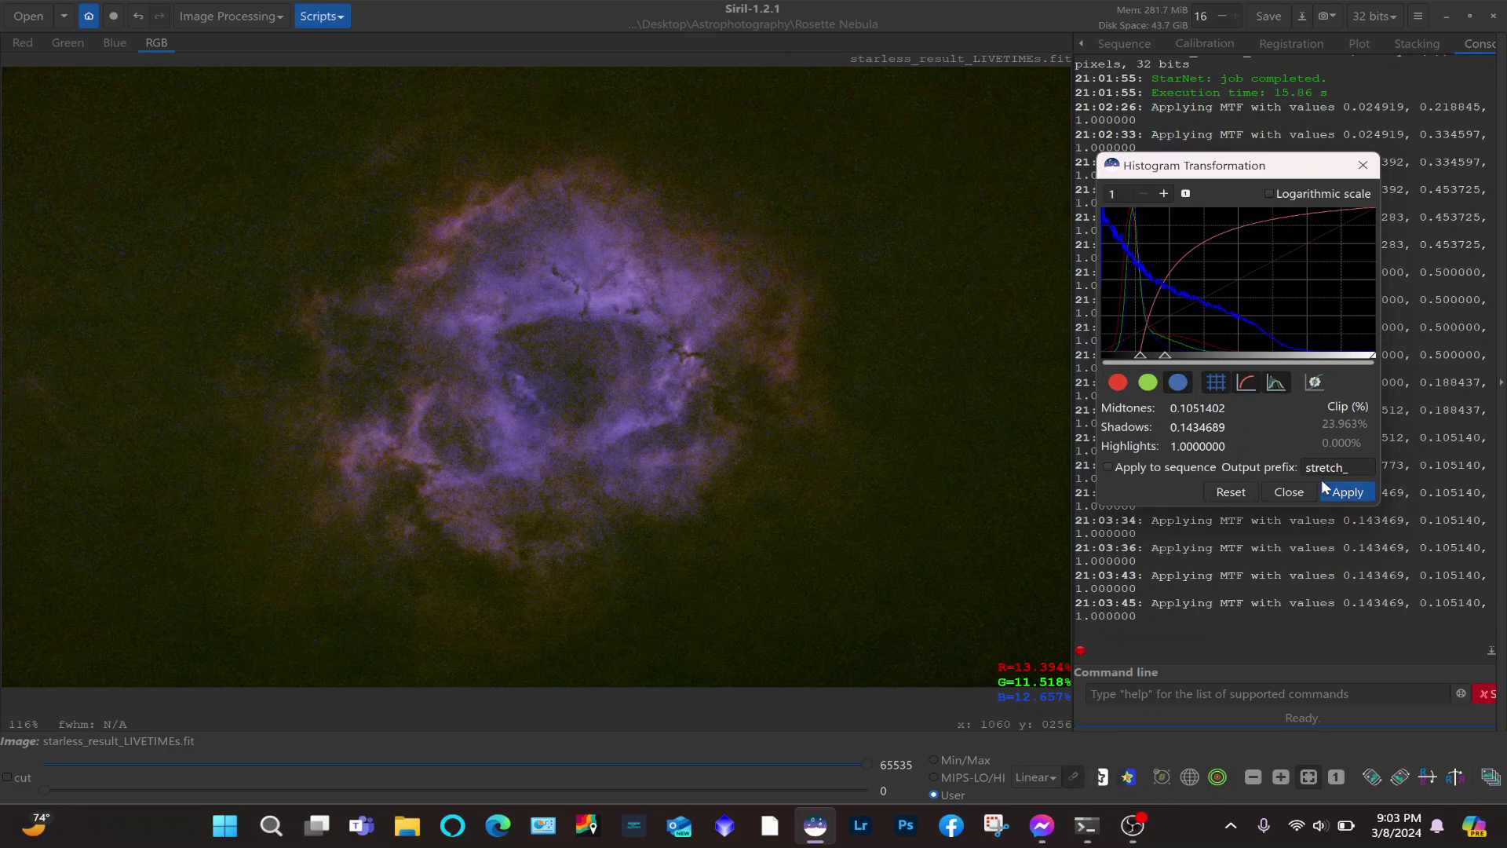
# Apply the blue-channel histogram stretch and include the green and red channels in the transformation again.
pyautogui.click(1346, 491)
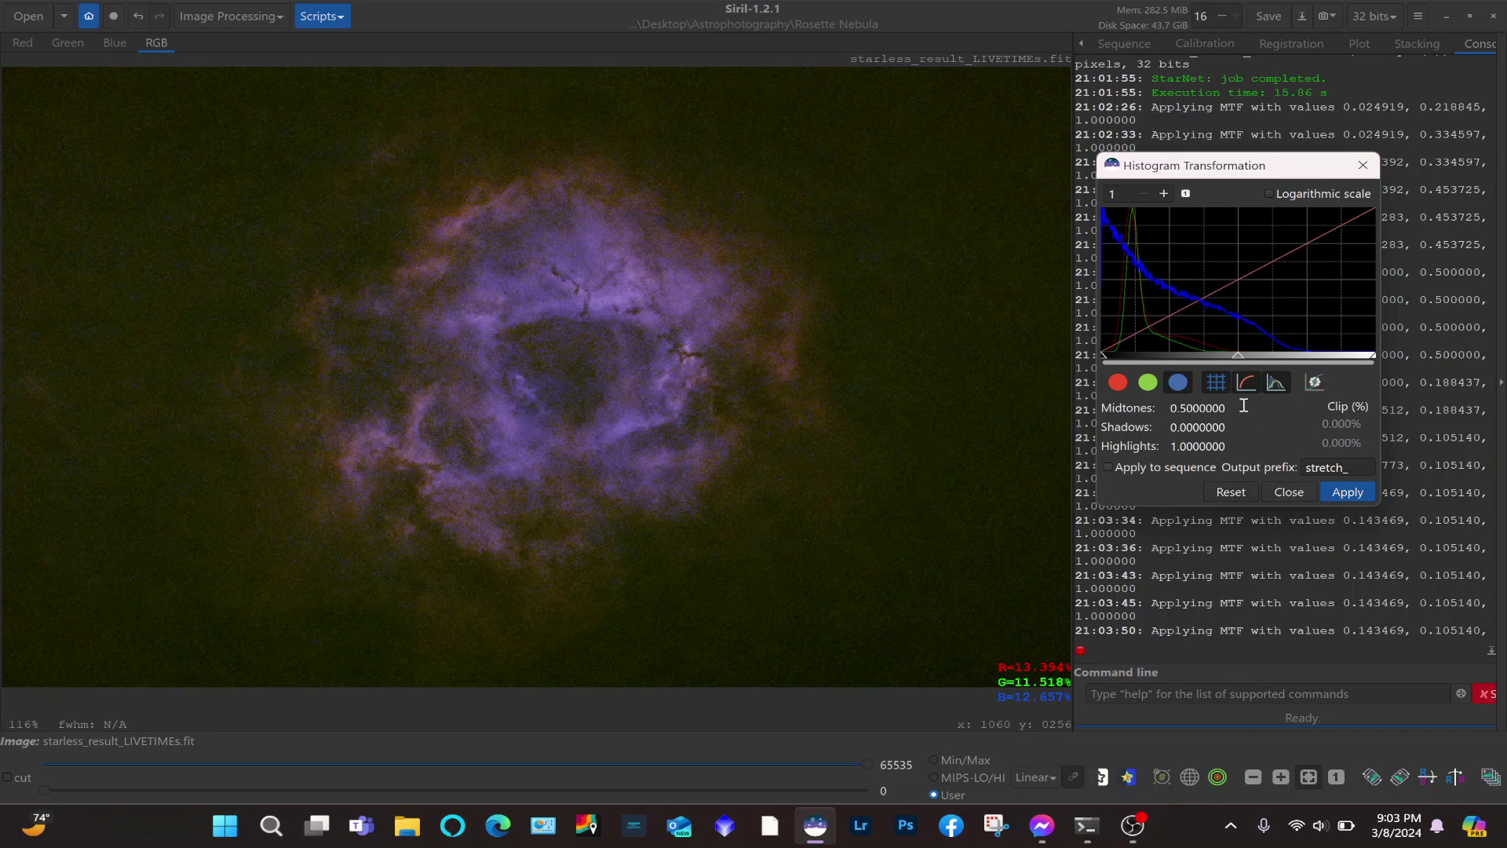
pyautogui.click(1152, 384)
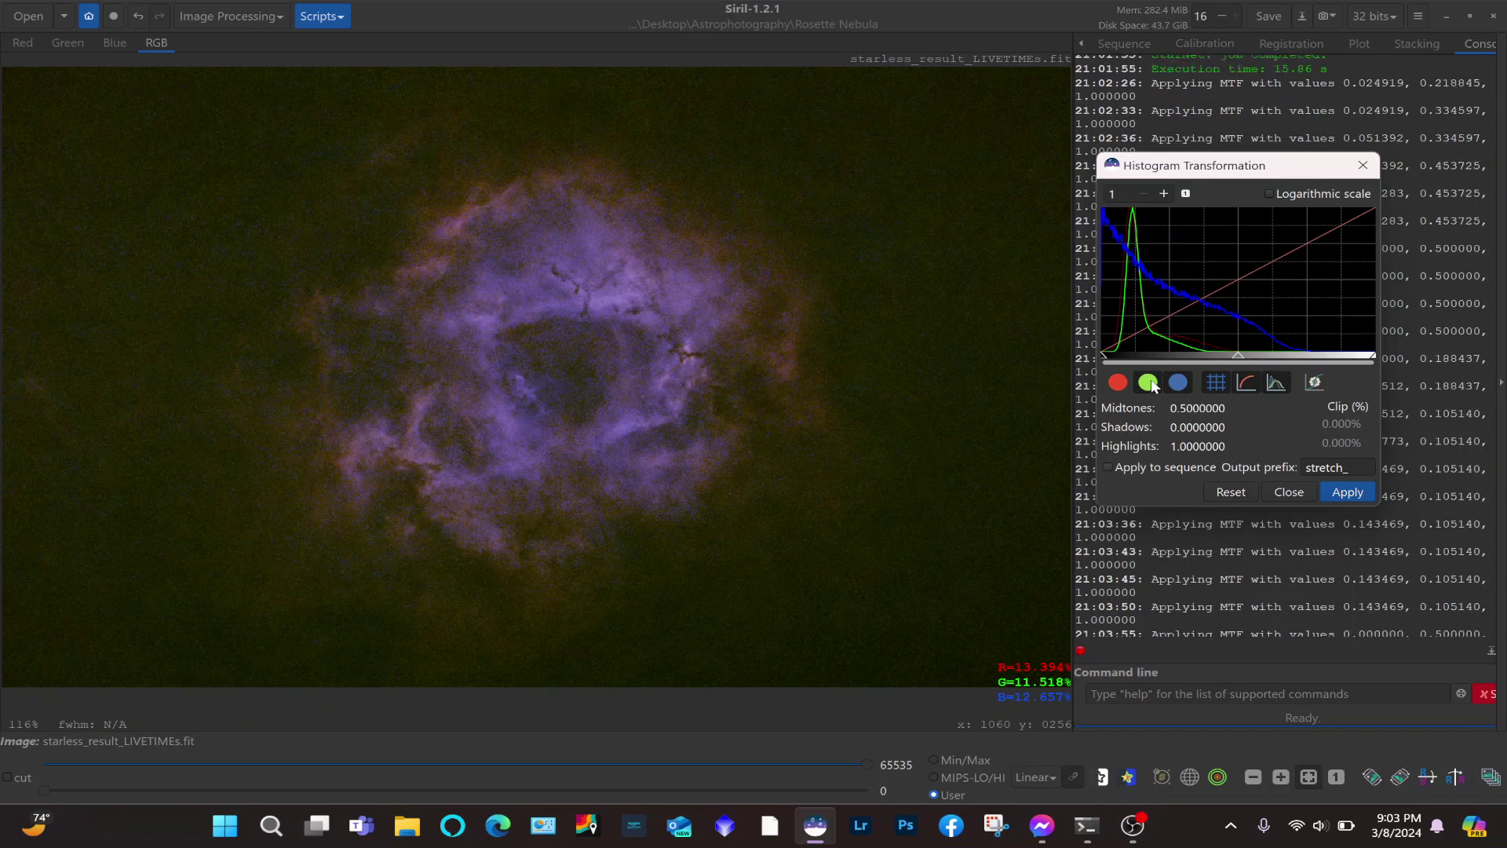
pyautogui.click(1124, 386)
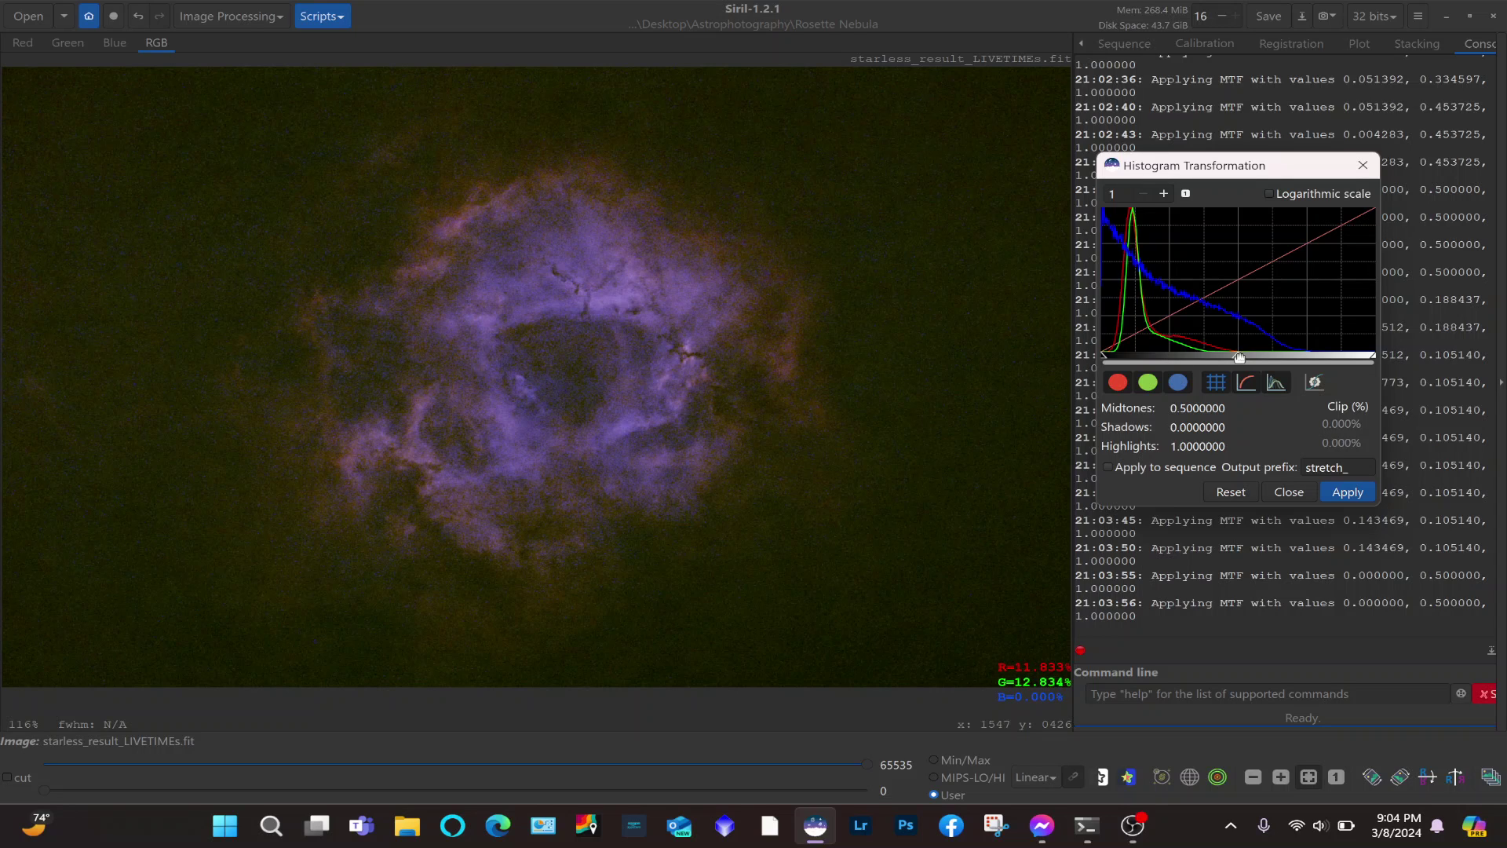
# Set the histogram transformation's midtones to about 0.567 and shadows to about 0.030 for all three channels.
pyautogui.moveTo(1239, 357); pyautogui.dragTo(1218, 354)
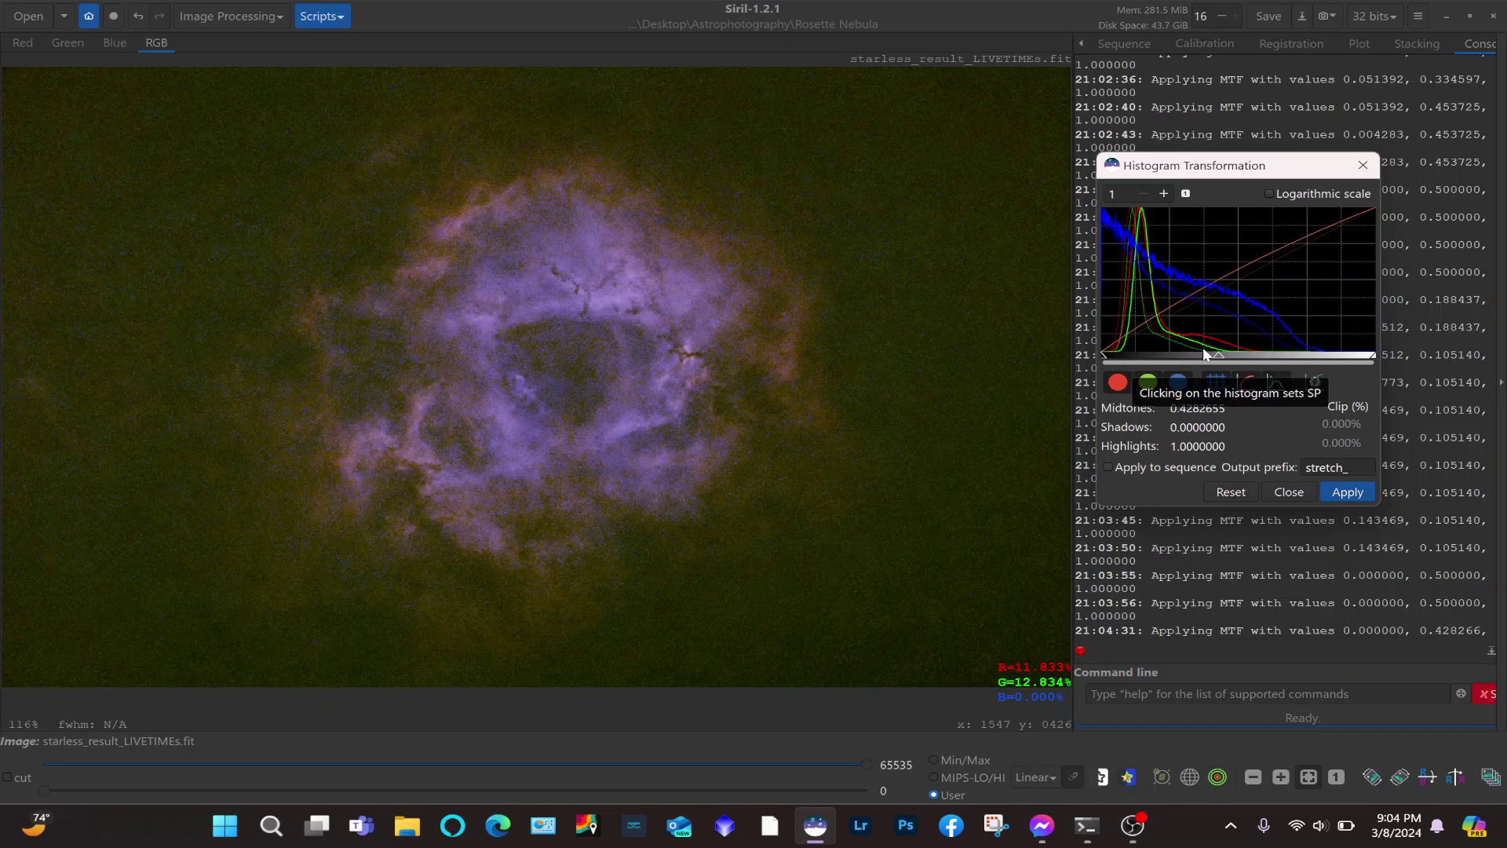
pyautogui.moveTo(1222, 358); pyautogui.dragTo(1257, 358)
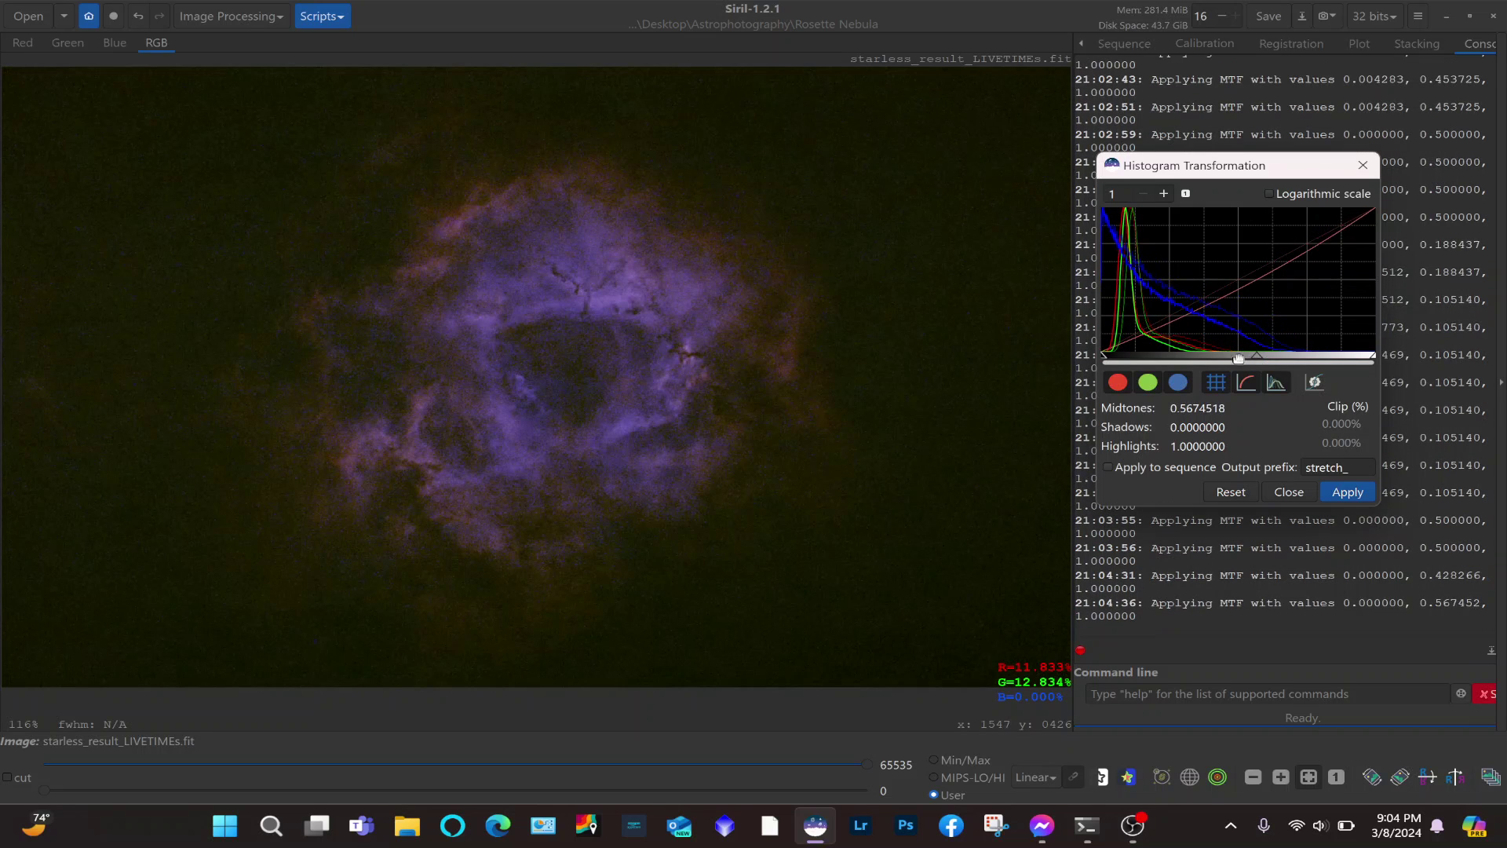
pyautogui.moveTo(1103, 357); pyautogui.dragTo(1110, 358)
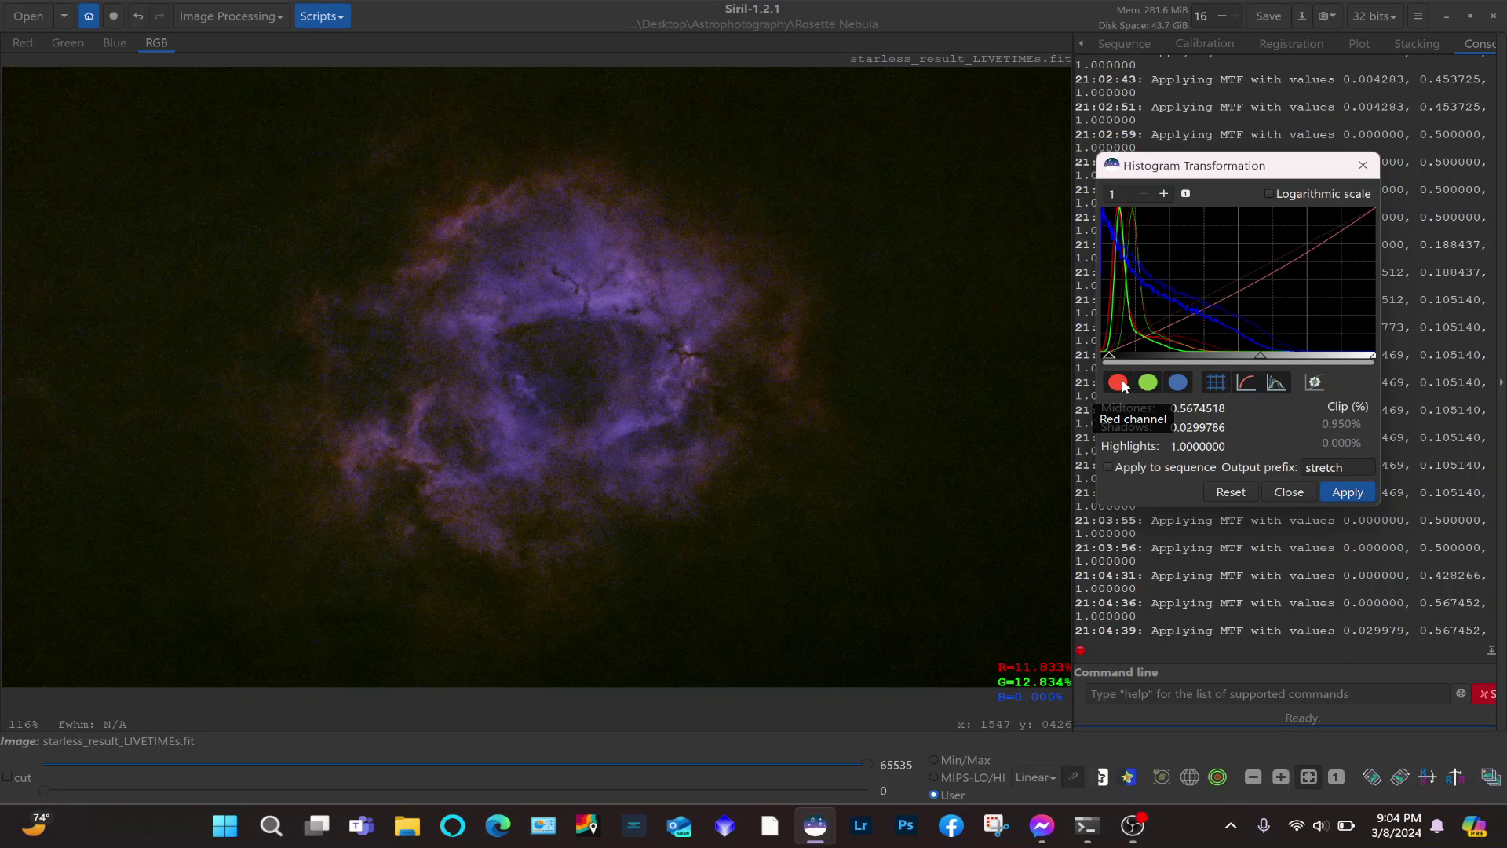
# Limit the histogram transformation to the red channel, set its midtones to about 0.455, and apply it.
pyautogui.click(1119, 382)
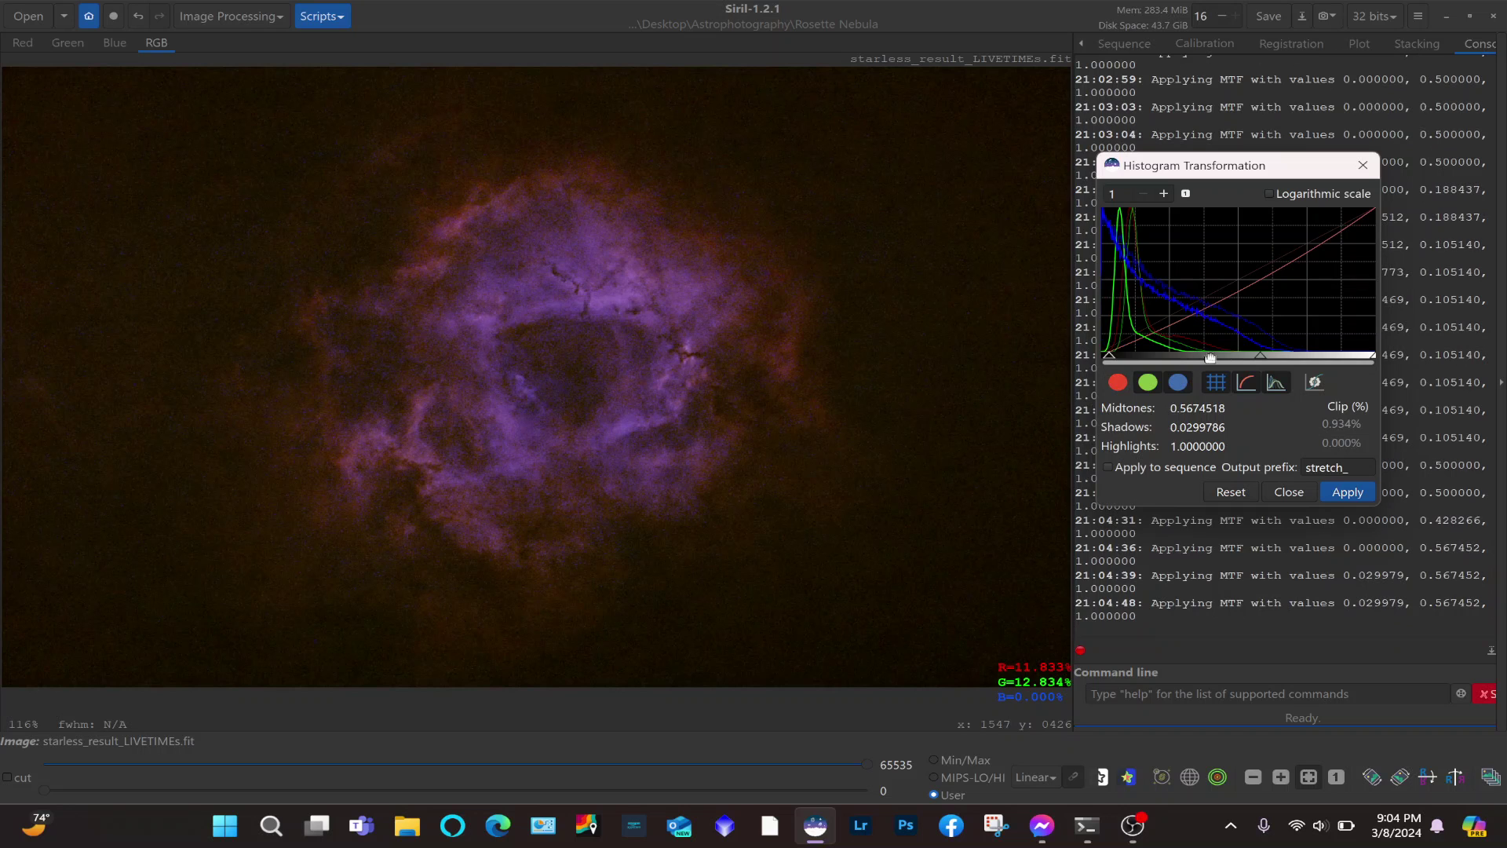
pyautogui.click(1119, 383)
pyautogui.click(1148, 383)
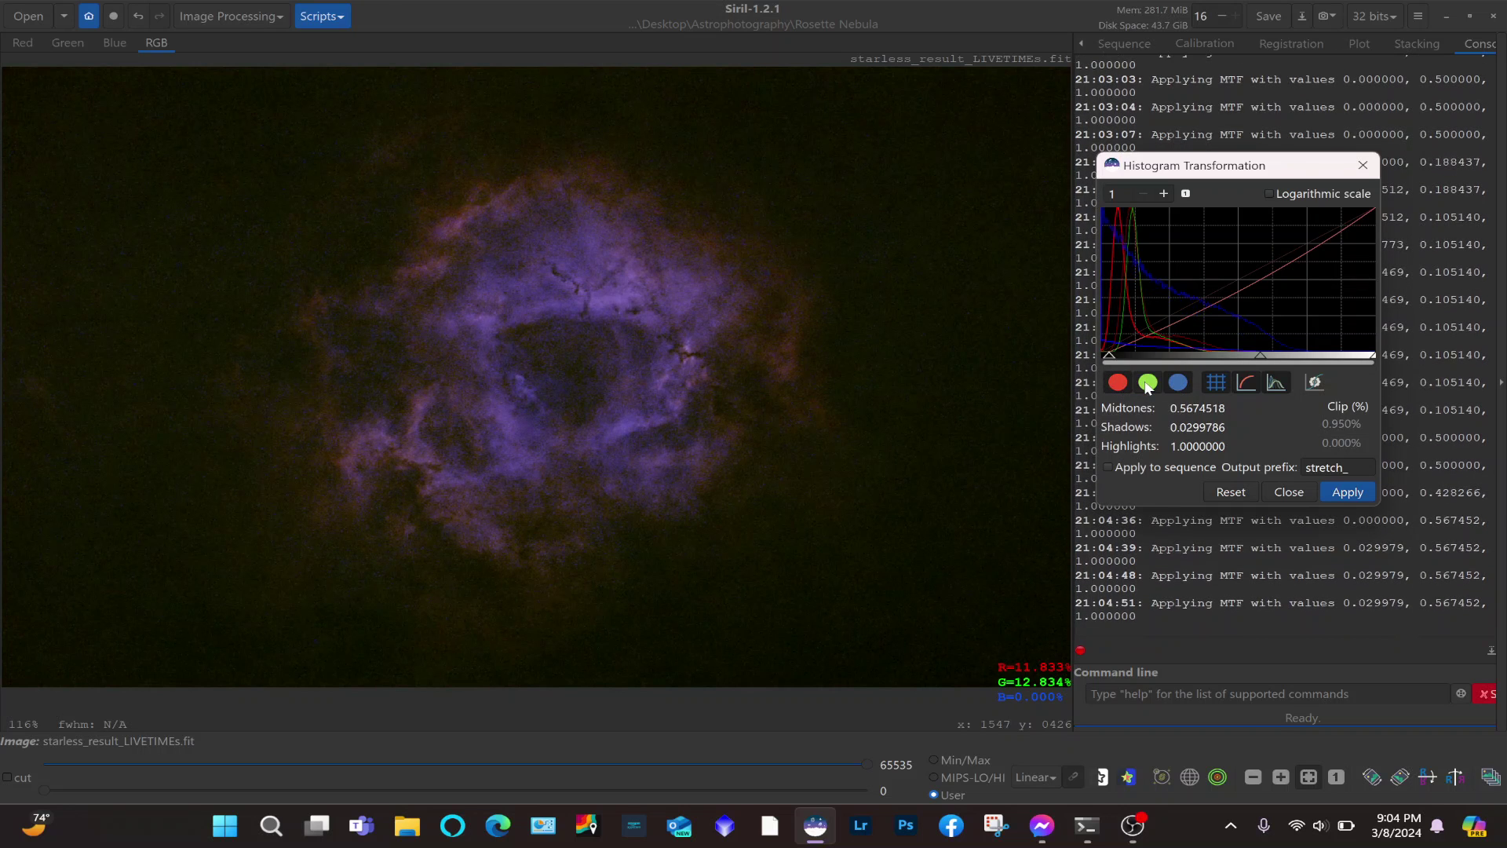
pyautogui.click(1176, 385)
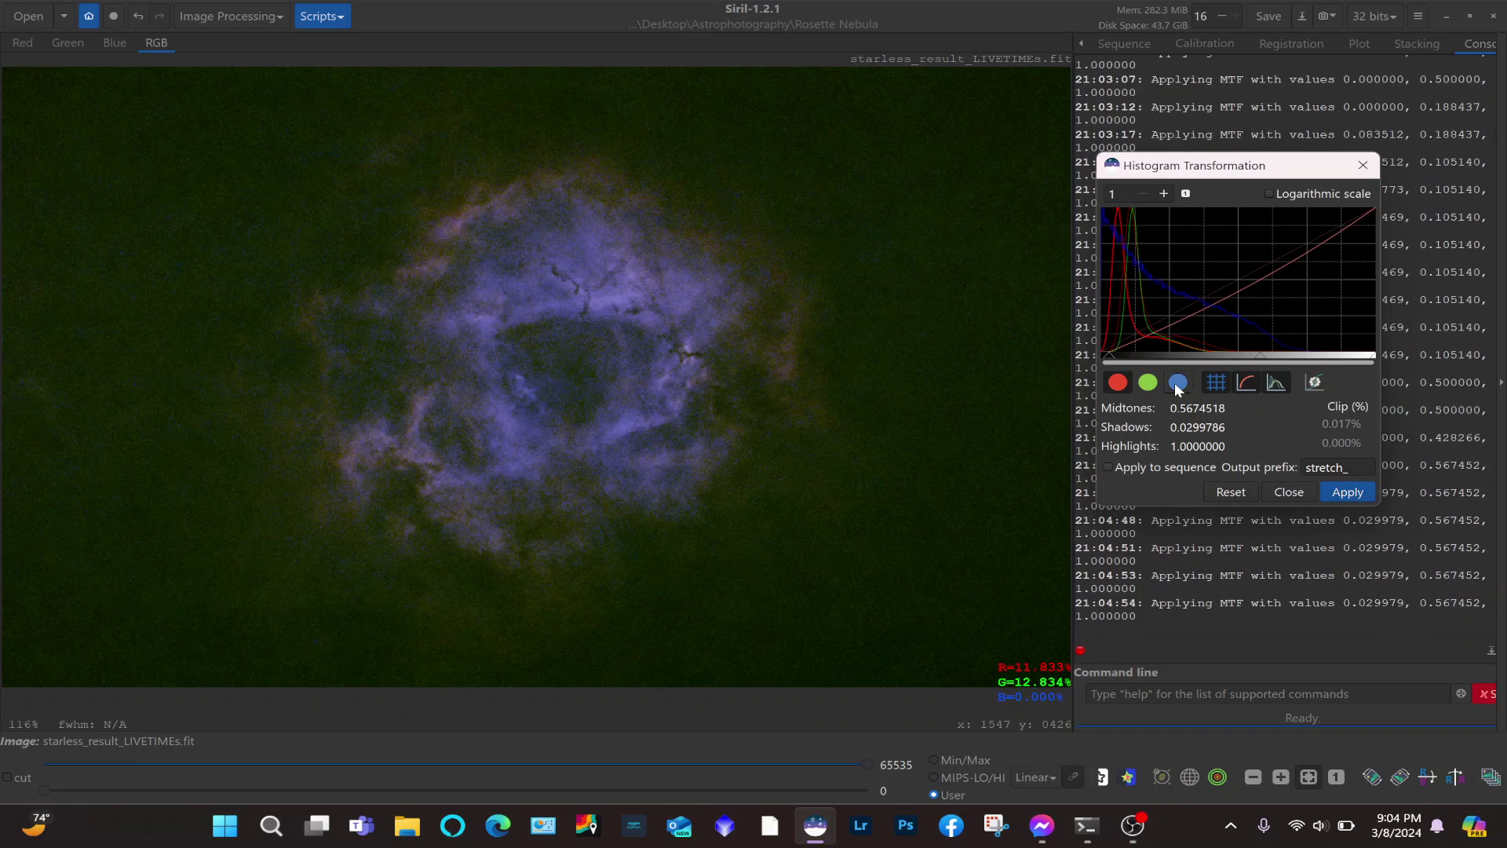
pyautogui.moveTo(1261, 357); pyautogui.dragTo(1231, 360)
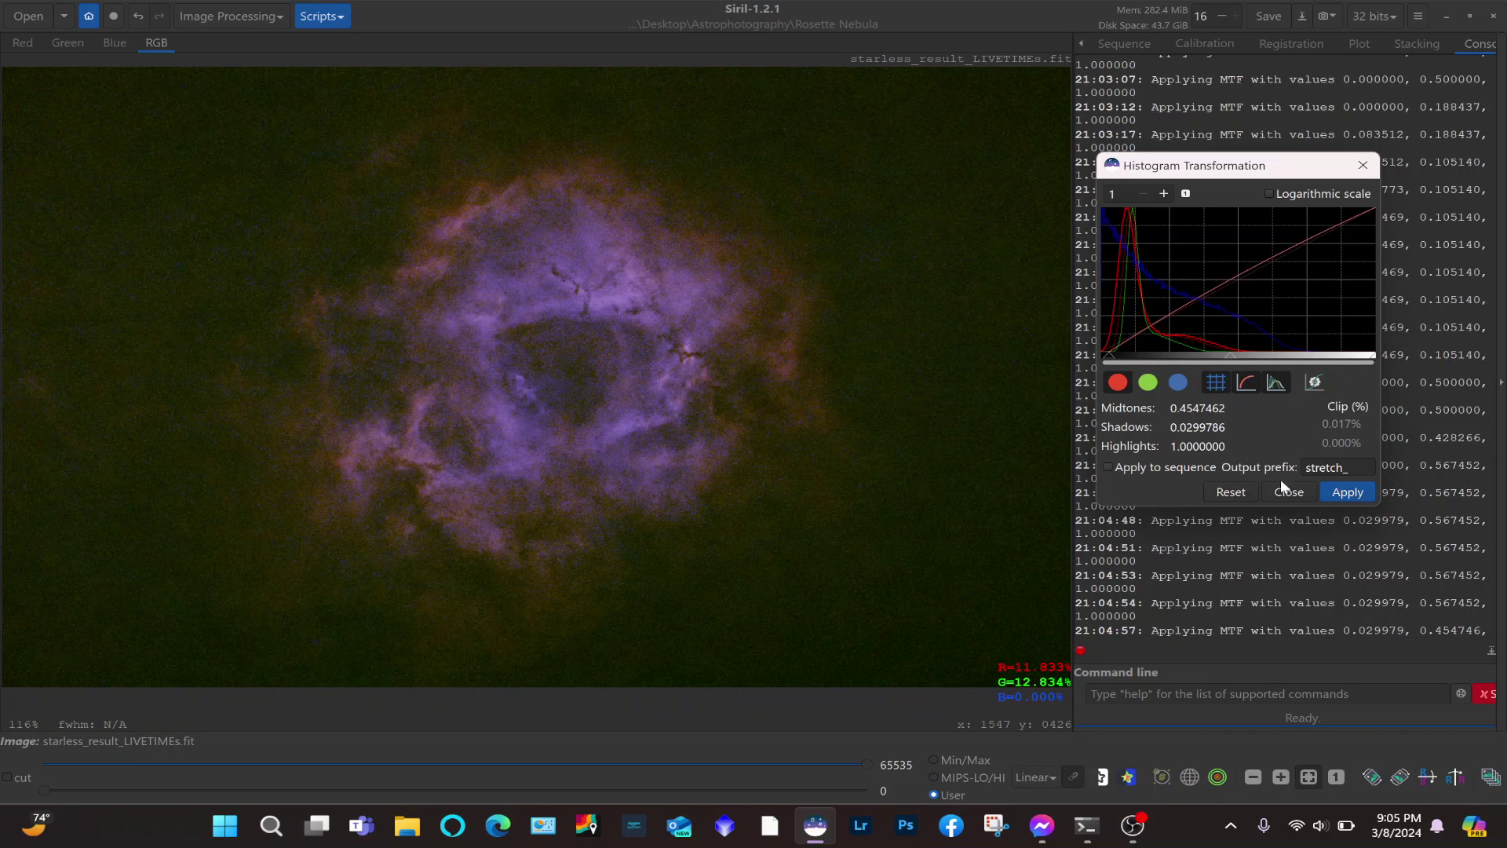
pyautogui.click(1337, 493)
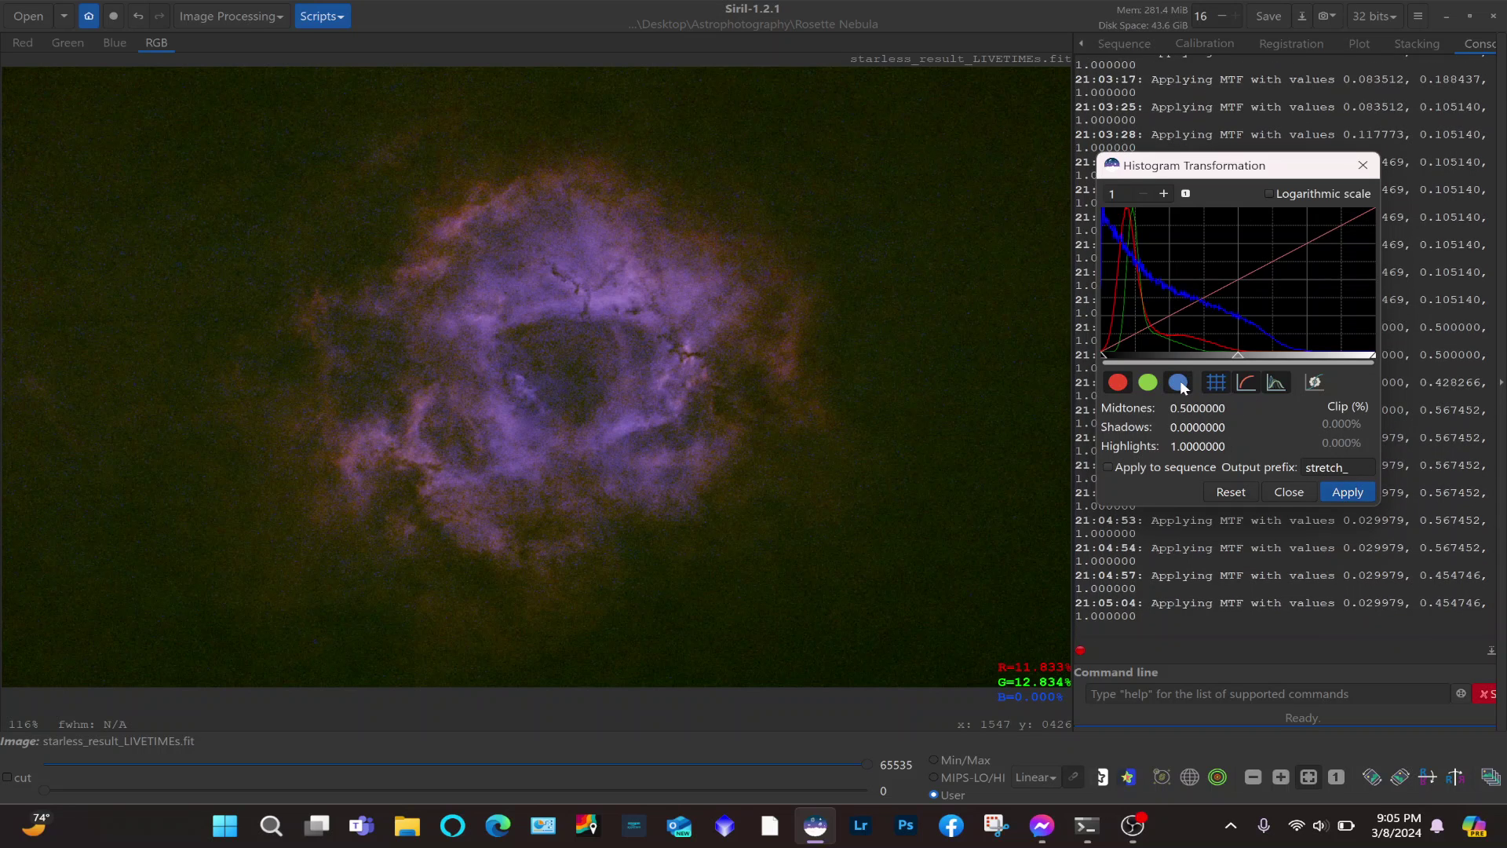
# Include all channels and apply a histogram transformation with midtones of about 0.593 and shadows of about 0.051.
pyautogui.click(1144, 384)
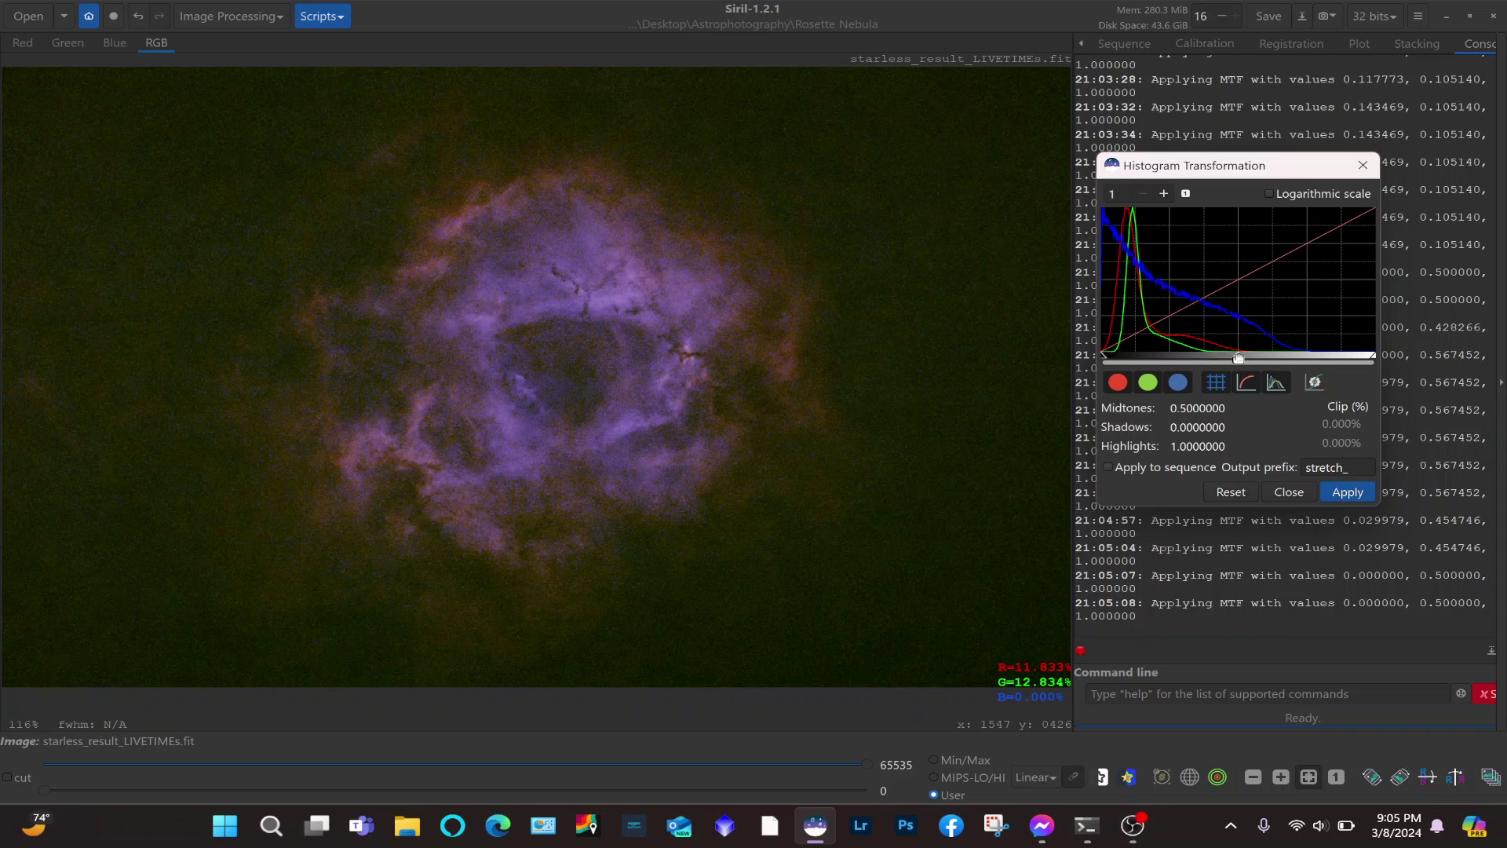
pyautogui.moveTo(1236, 355); pyautogui.dragTo(1264, 354)
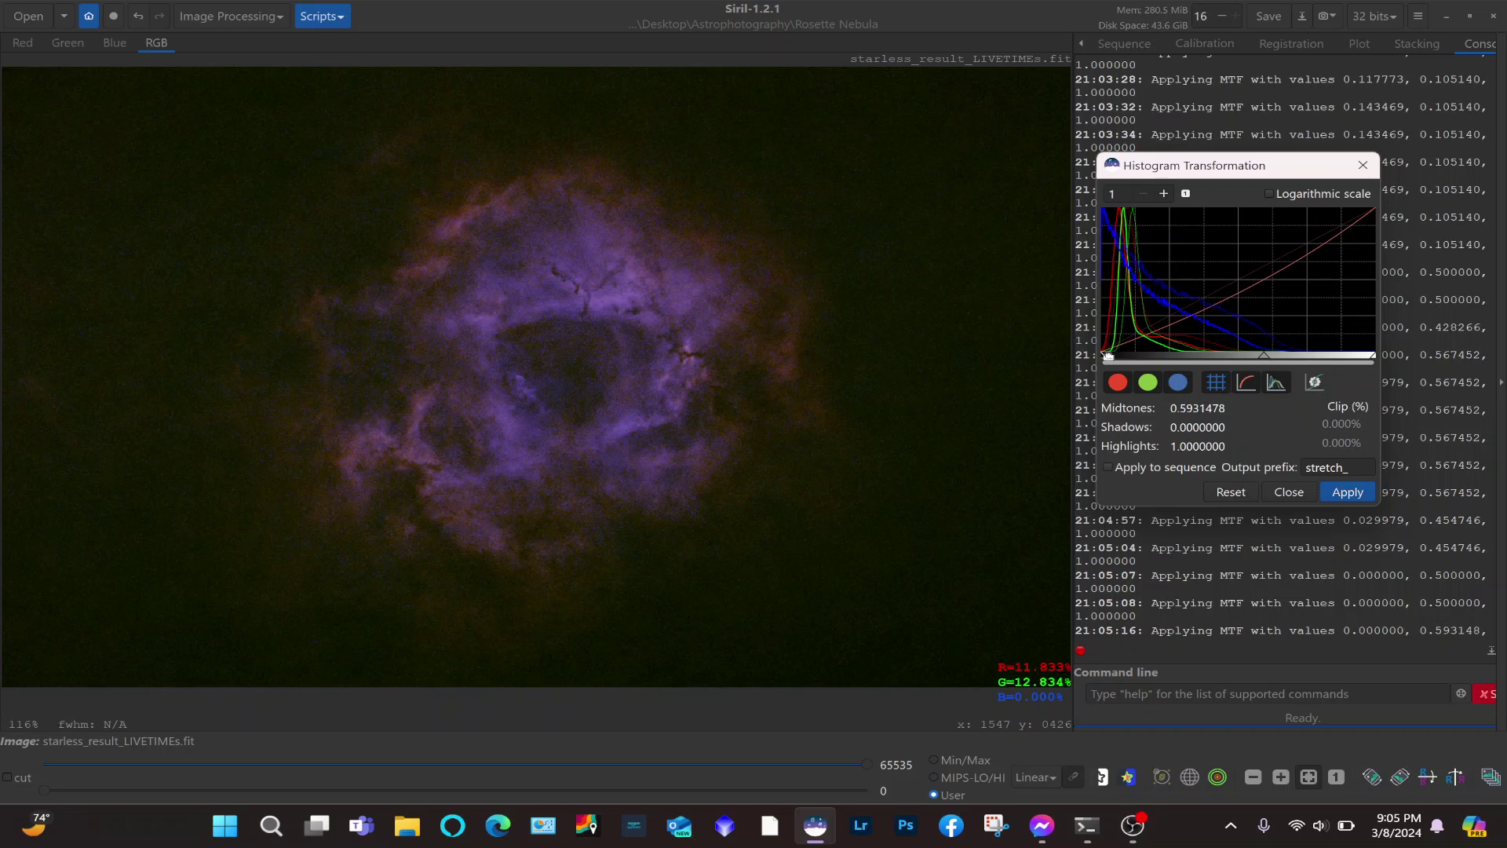
pyautogui.moveTo(1108, 356); pyautogui.dragTo(1115, 355)
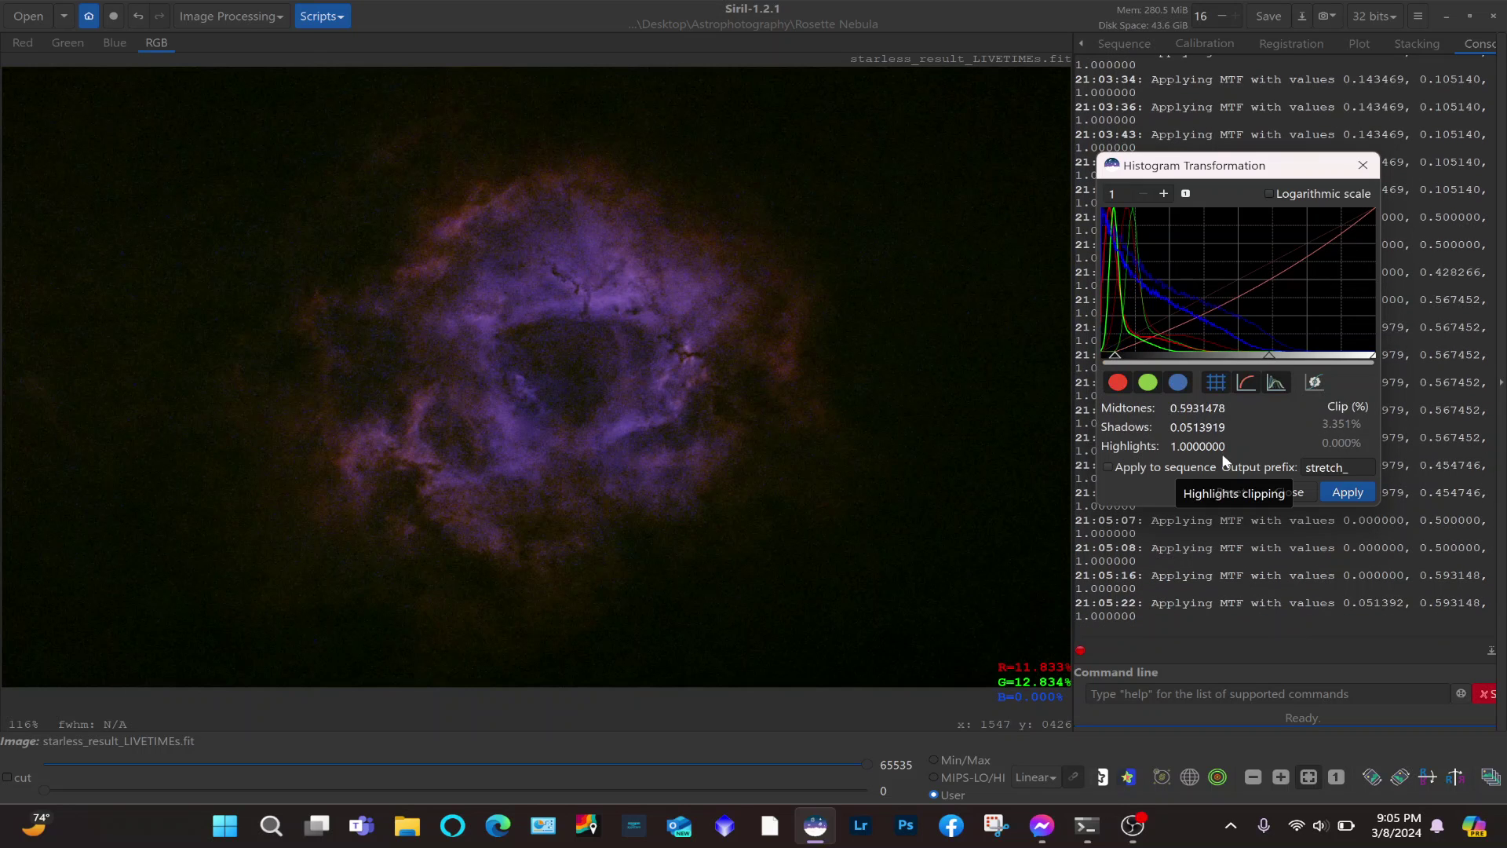
pyautogui.click(1346, 491)
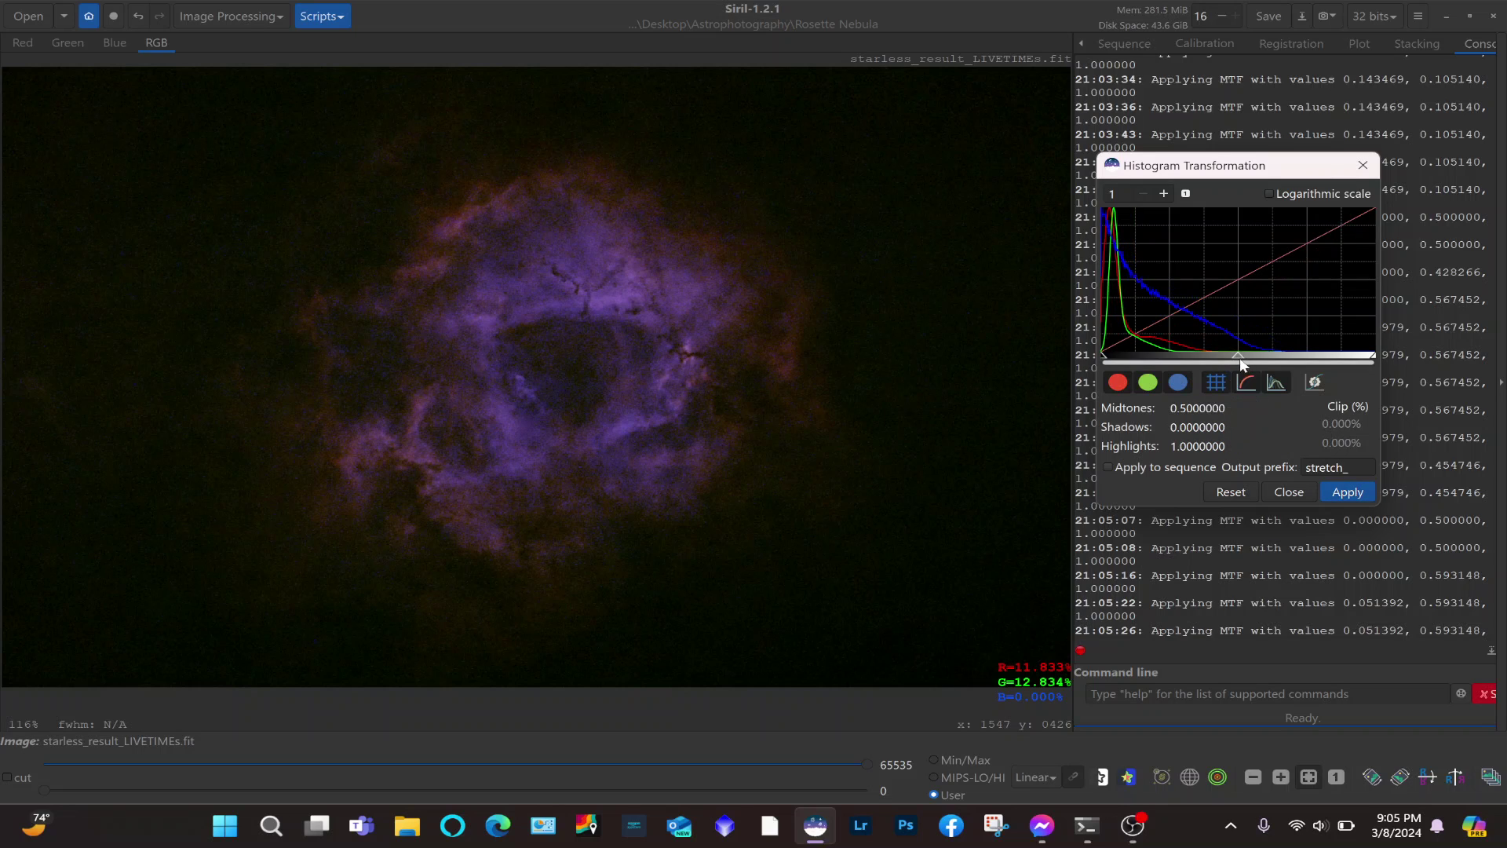
# Try a histogram stretch with midtones of about 0.327 and shadows of about 0.049, and reset the shadows to 0.
pyautogui.moveTo(1237, 354); pyautogui.dragTo(1215, 358)
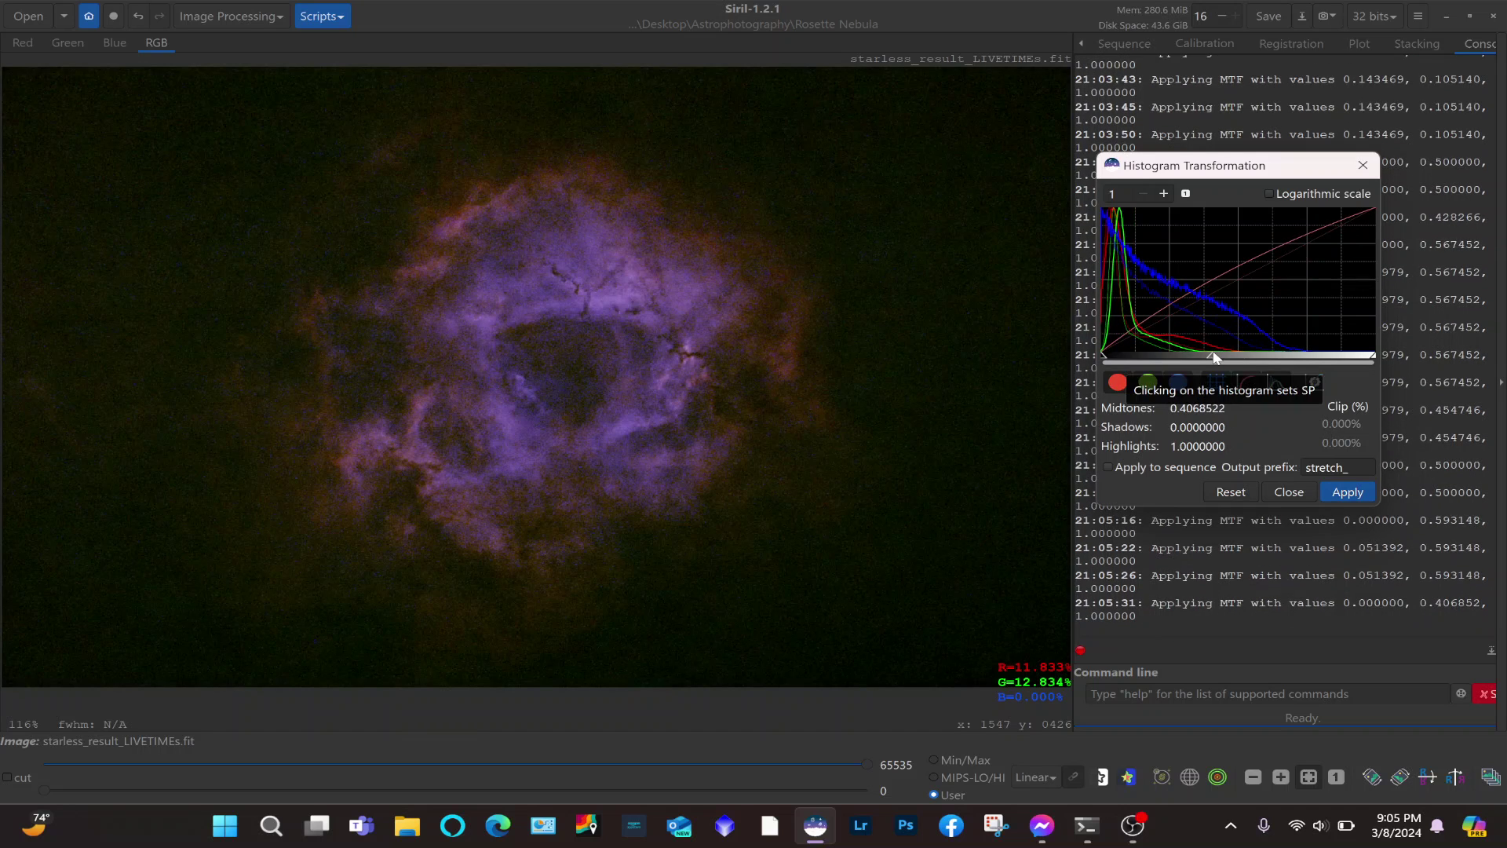
pyautogui.moveTo(1103, 356); pyautogui.dragTo(1109, 355)
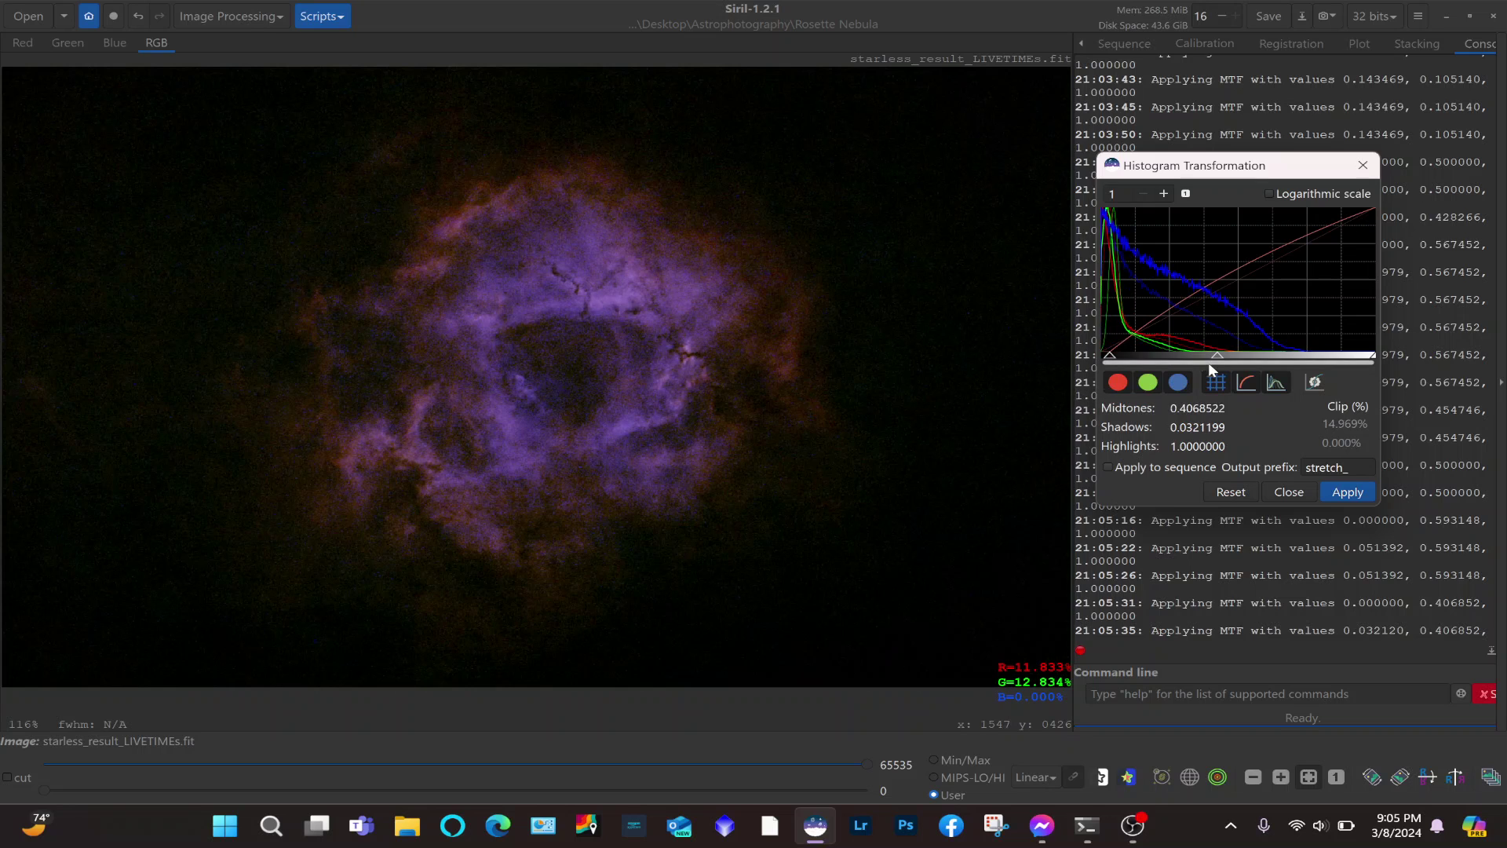
pyautogui.moveTo(1217, 355); pyautogui.dragTo(1196, 355)
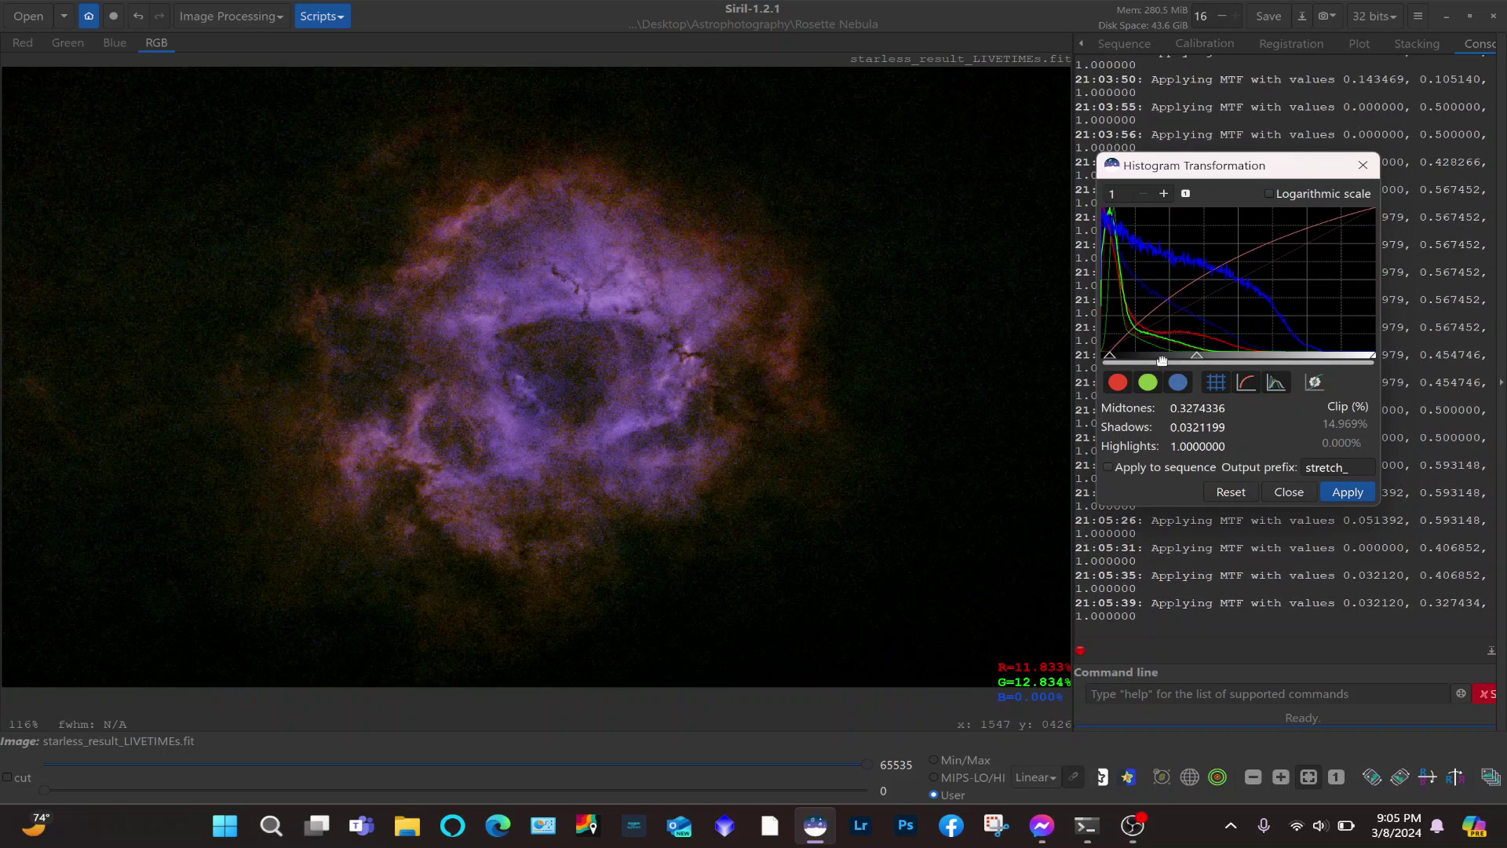
pyautogui.moveTo(1116, 358); pyautogui.dragTo(1117, 360)
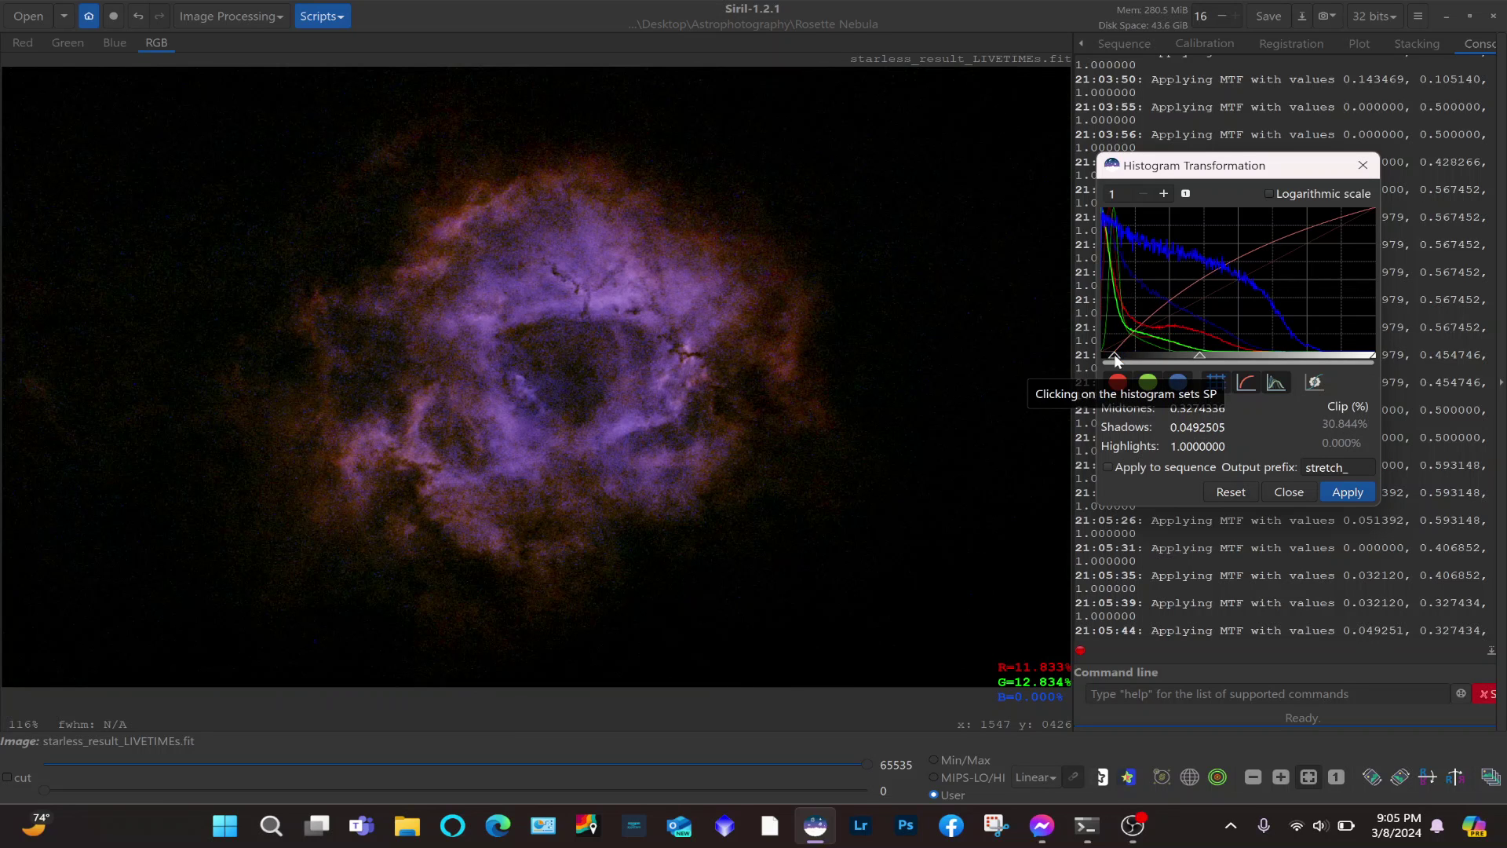
pyautogui.moveTo(1117, 360); pyautogui.dragTo(1098, 358)
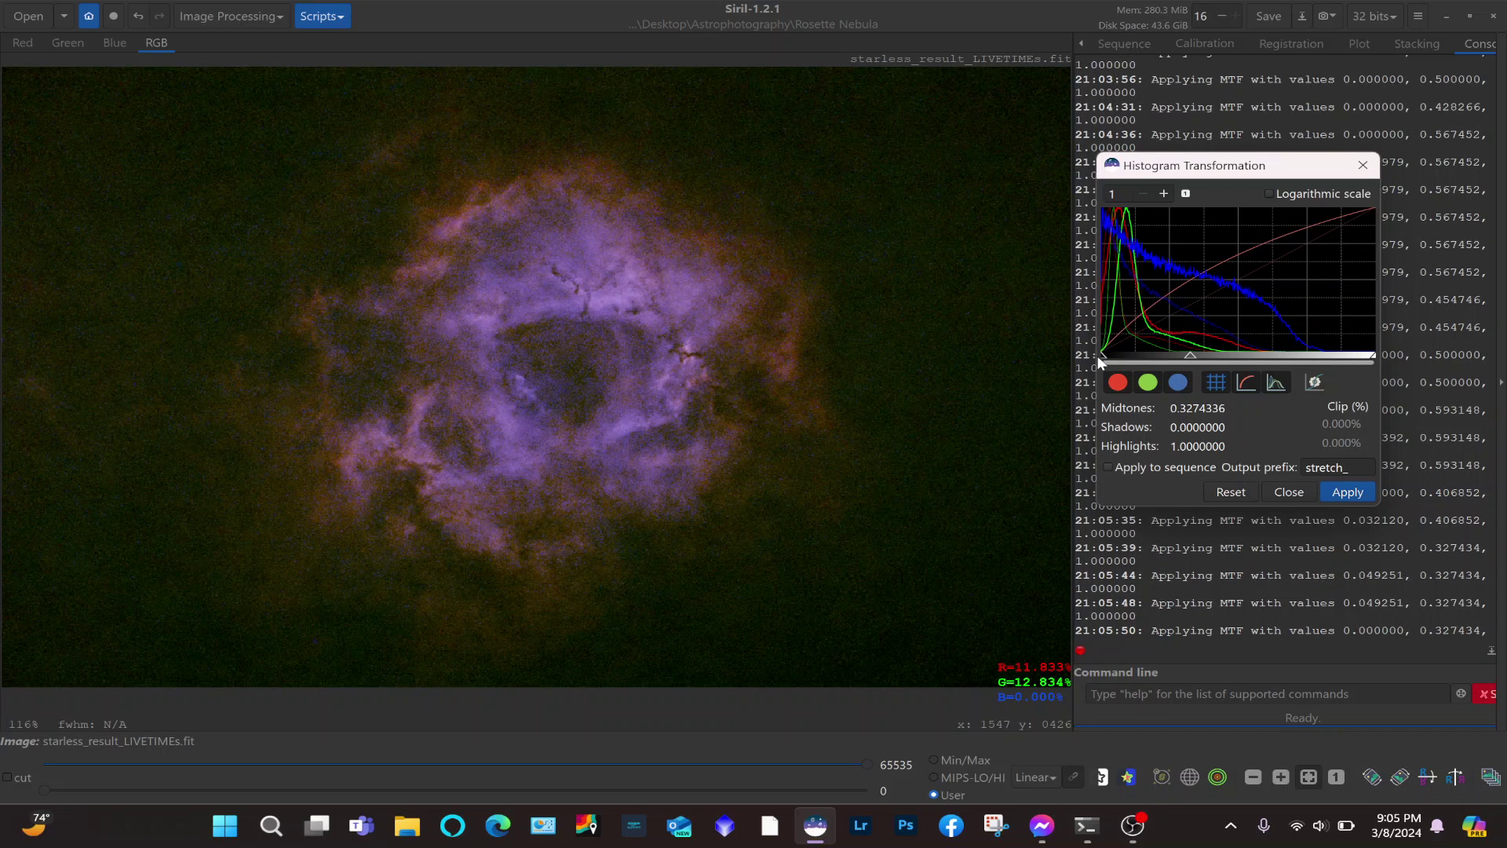
# Apply a histogram transformation to all channels with midtones of about 0.469 and close the dialog.
pyautogui.moveTo(1191, 358); pyautogui.dragTo(1222, 359)
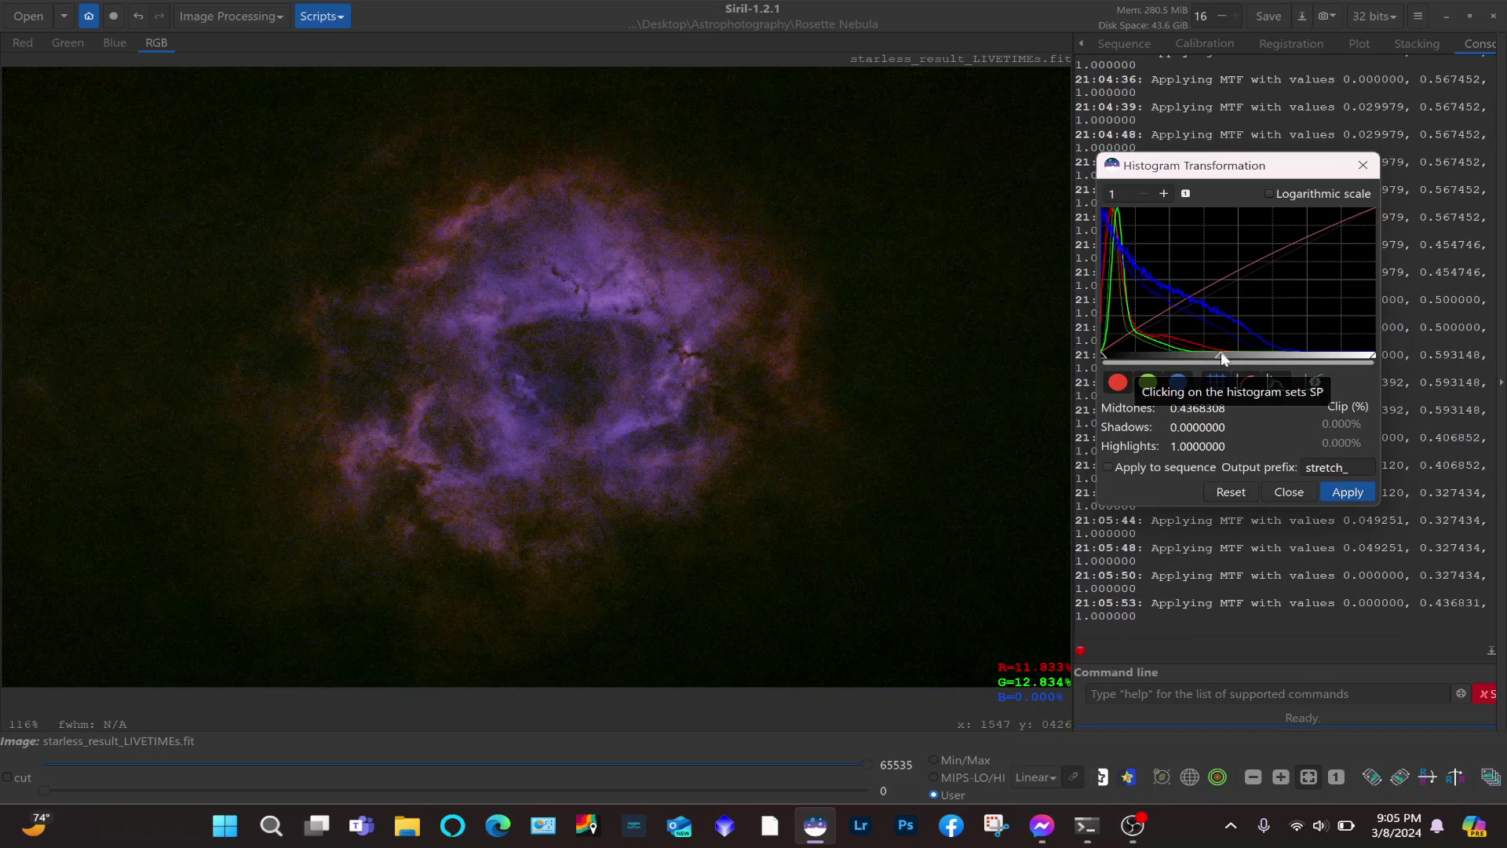
pyautogui.moveTo(1222, 358); pyautogui.dragTo(1230, 358)
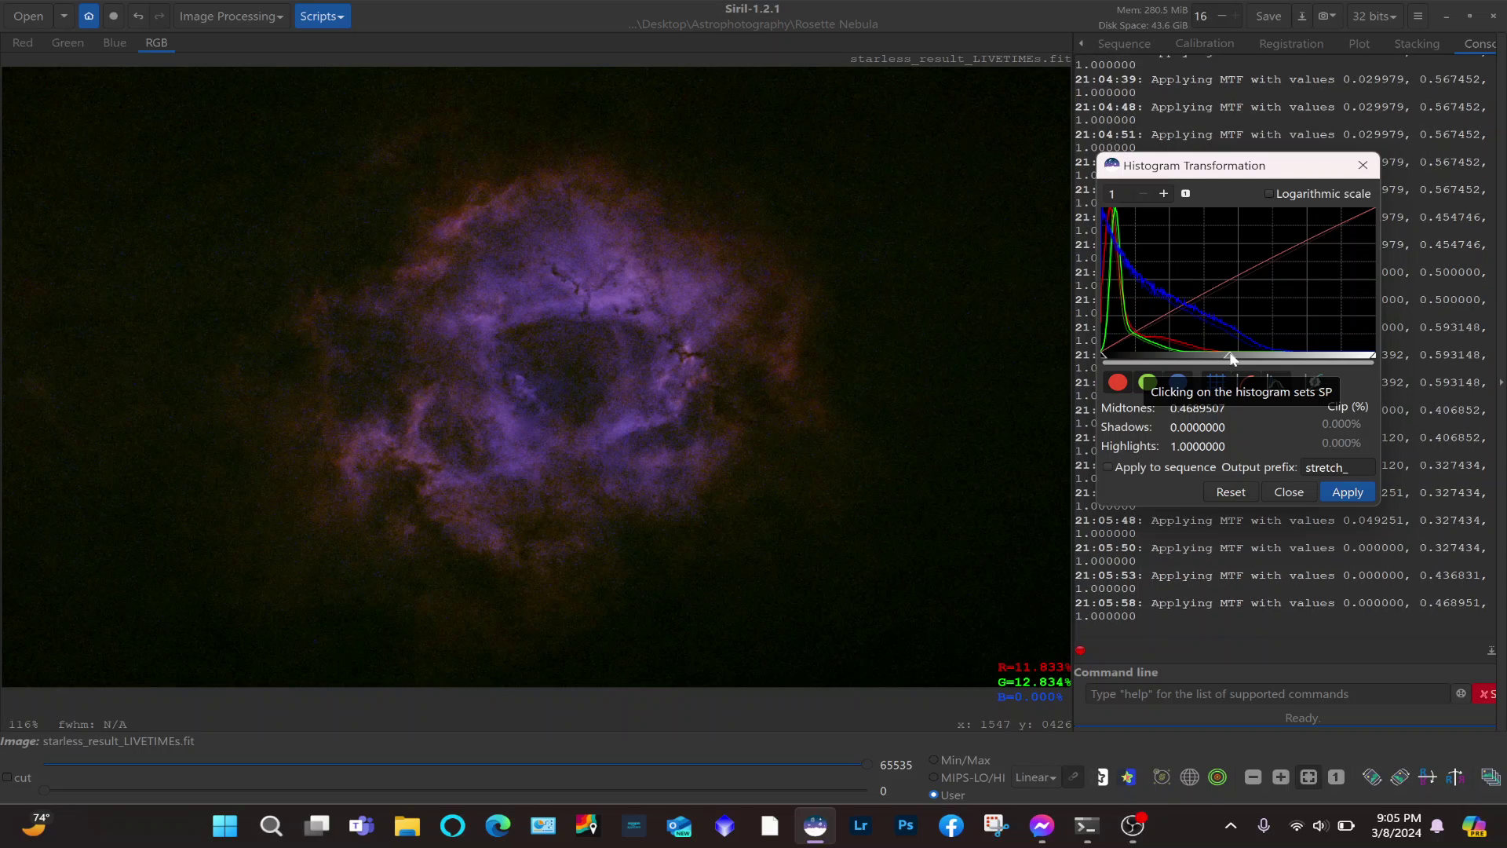
pyautogui.click(1348, 492)
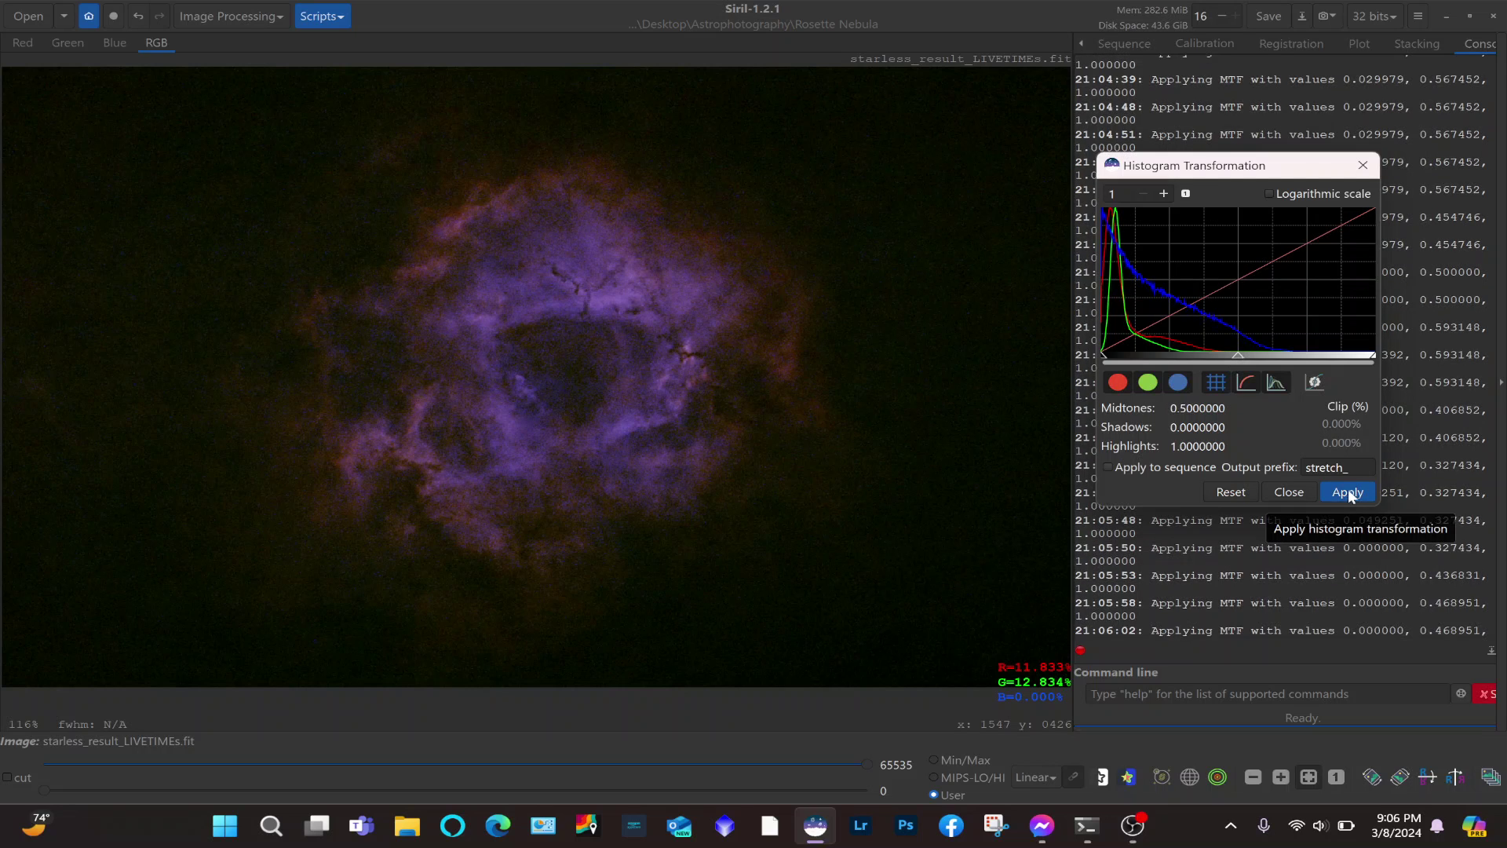
pyautogui.click(1289, 492)
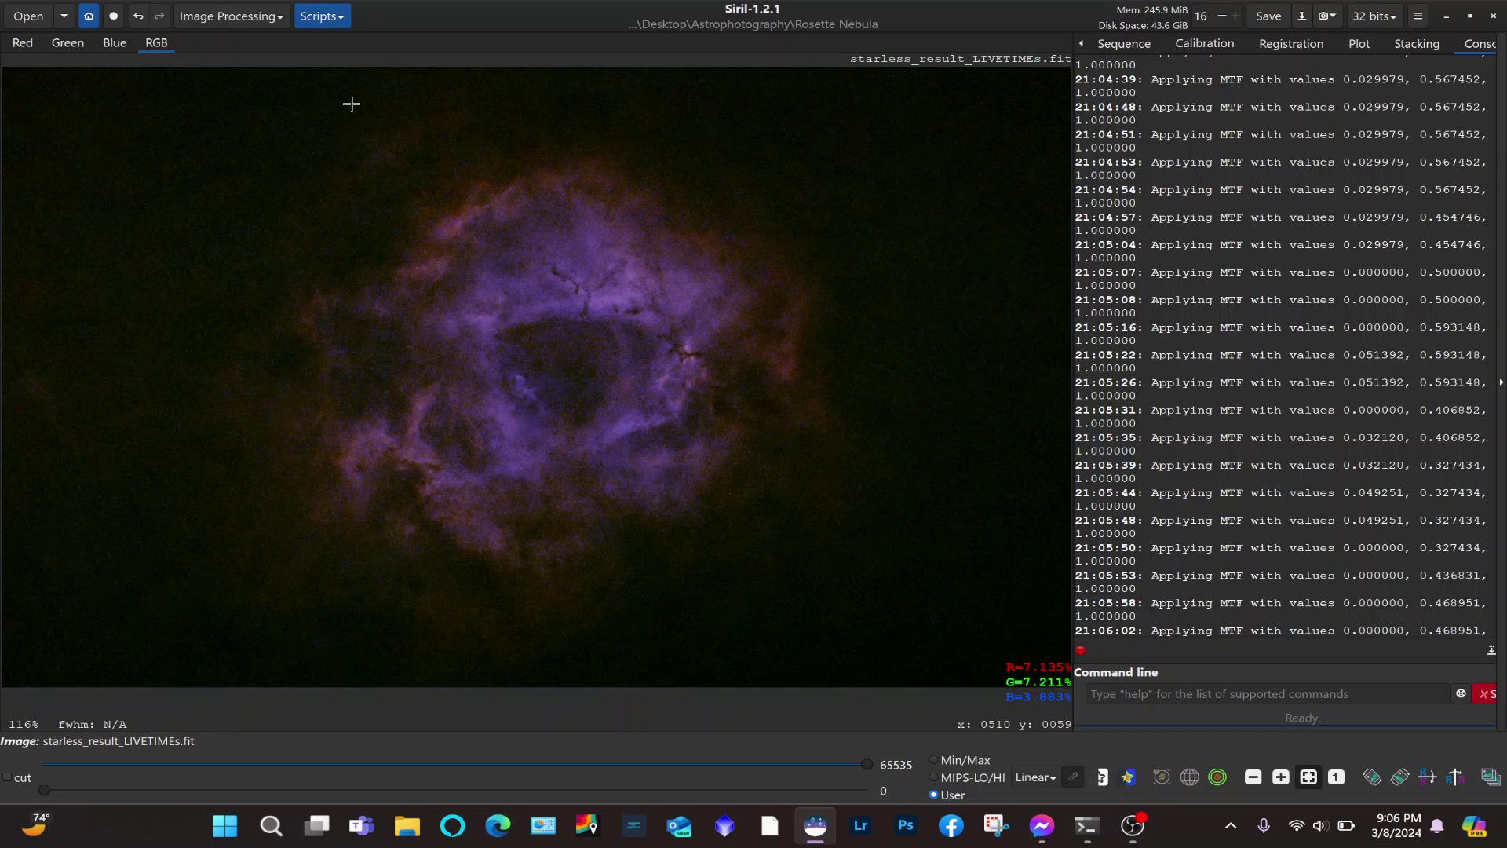
pyautogui.click(218, 17)
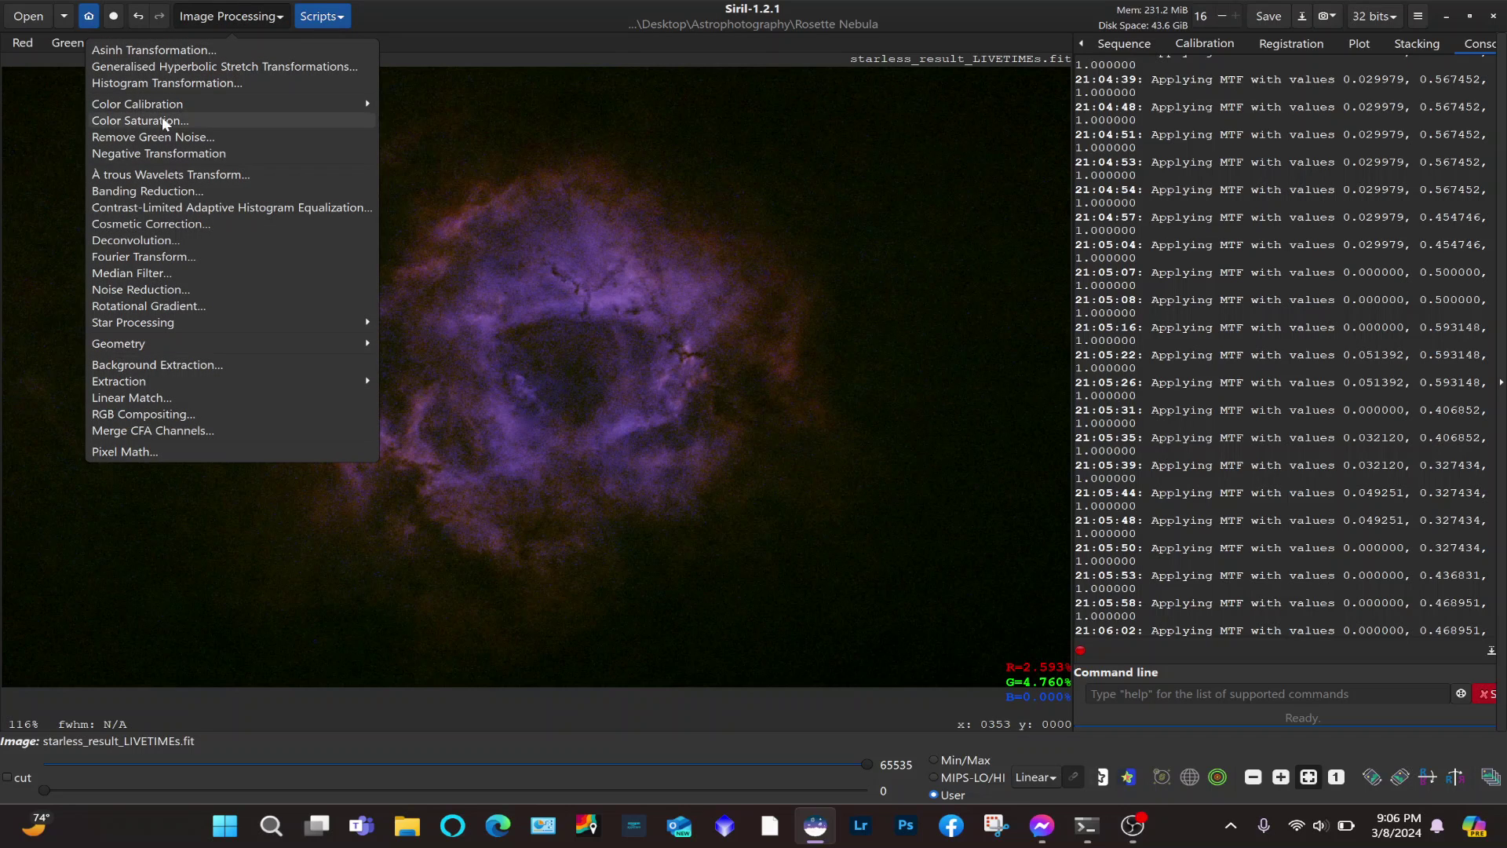
pyautogui.click(146, 324)
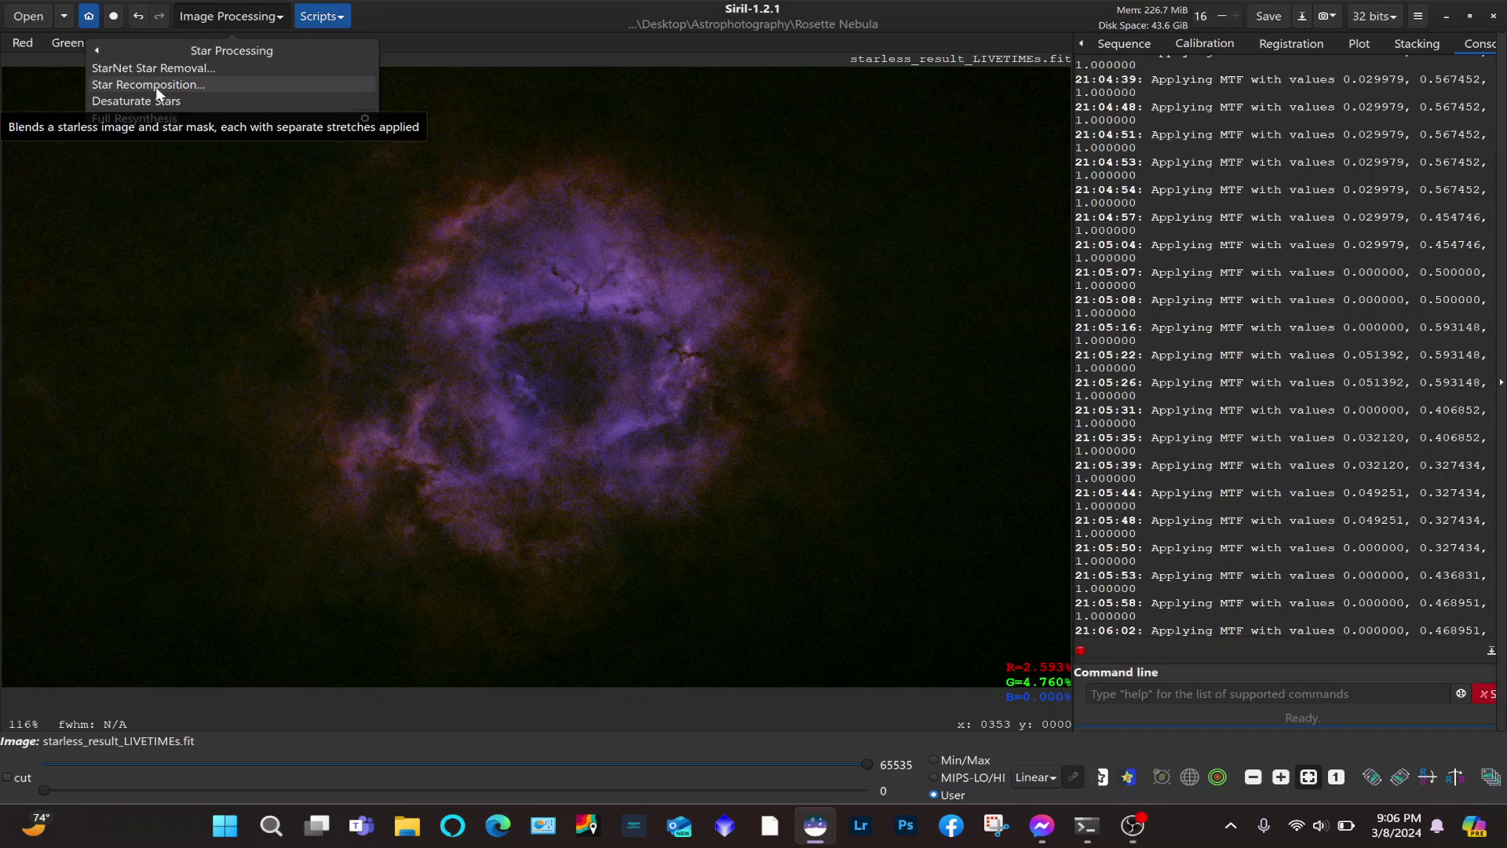
pyautogui.click(155, 87)
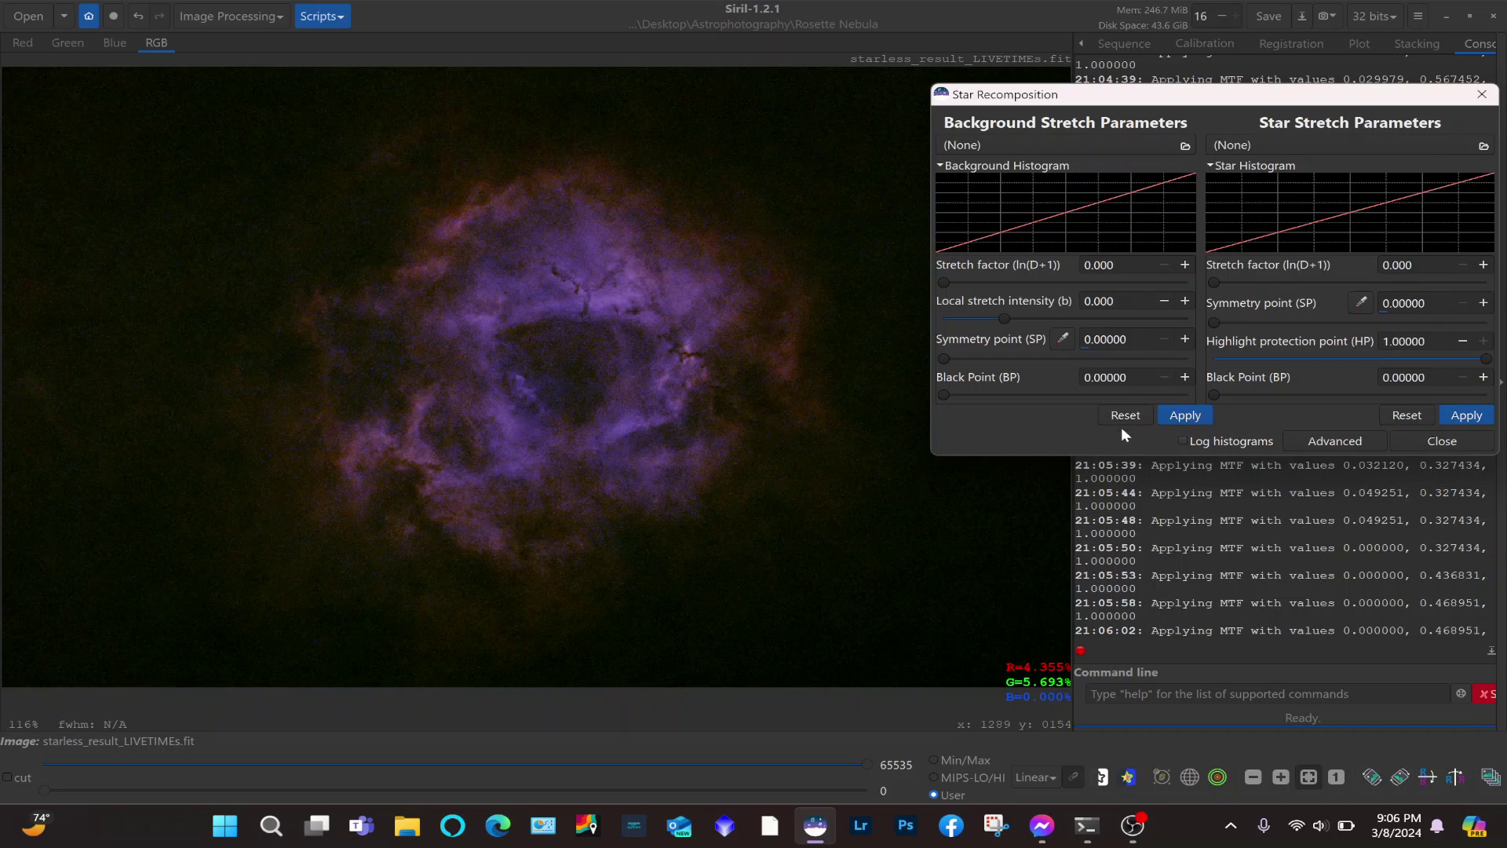
pyautogui.click(777, 301)
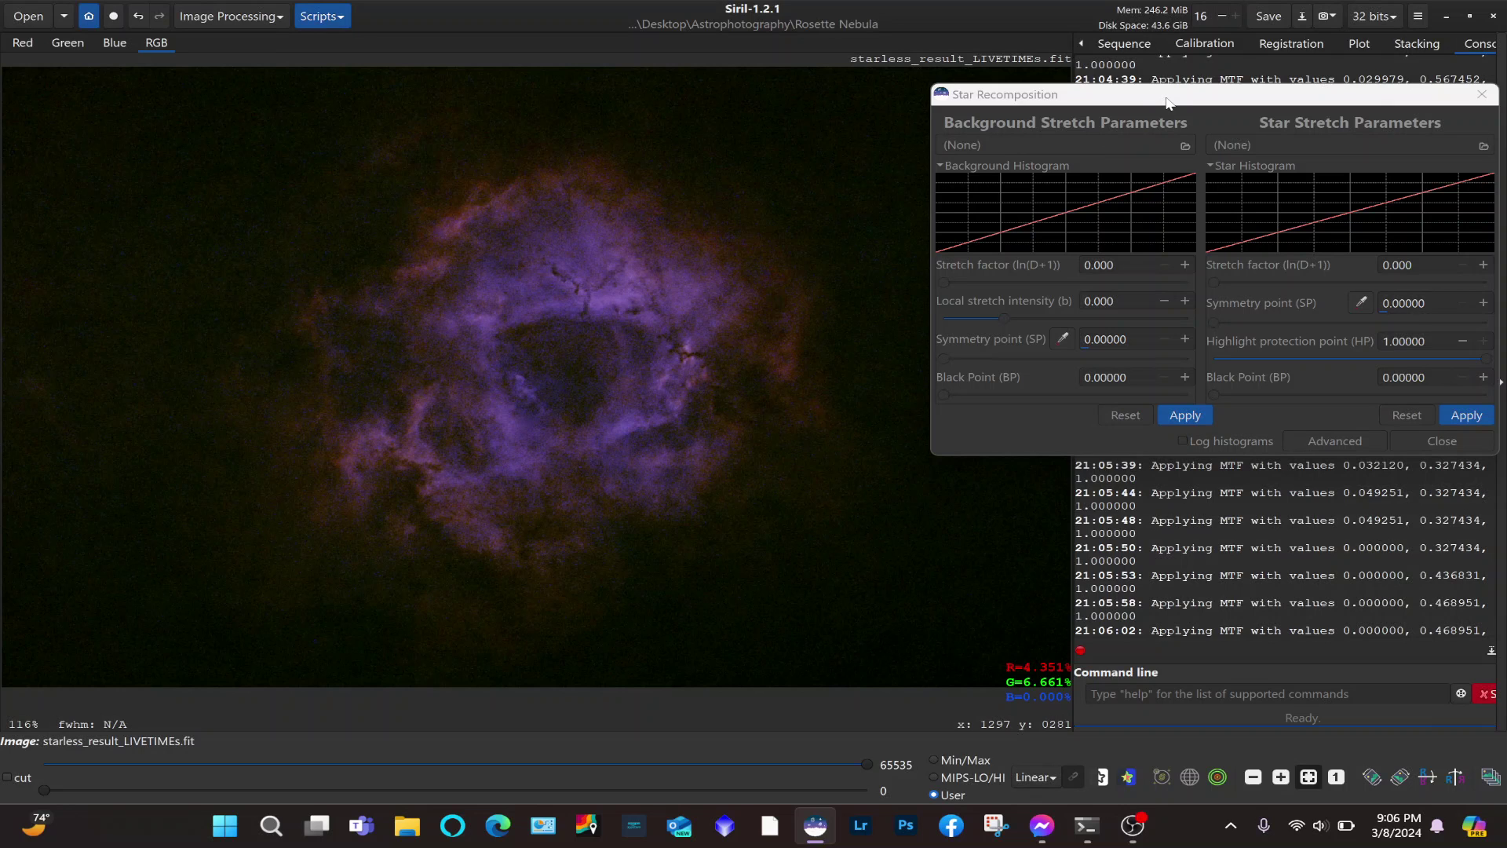
pyautogui.moveTo(1166, 102); pyautogui.dragTo(899, 406)
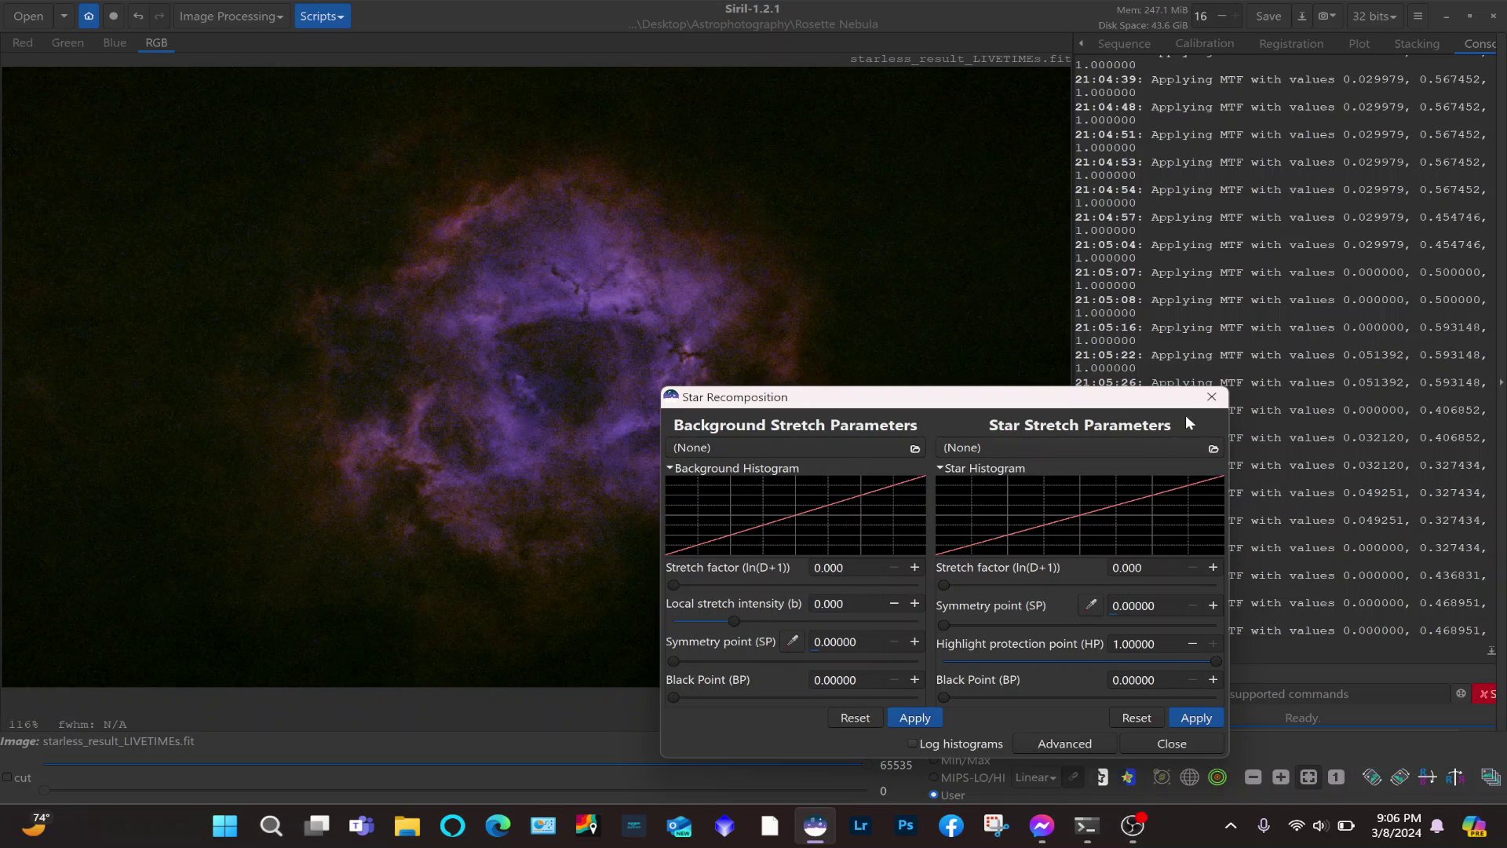
pyautogui.click(1209, 401)
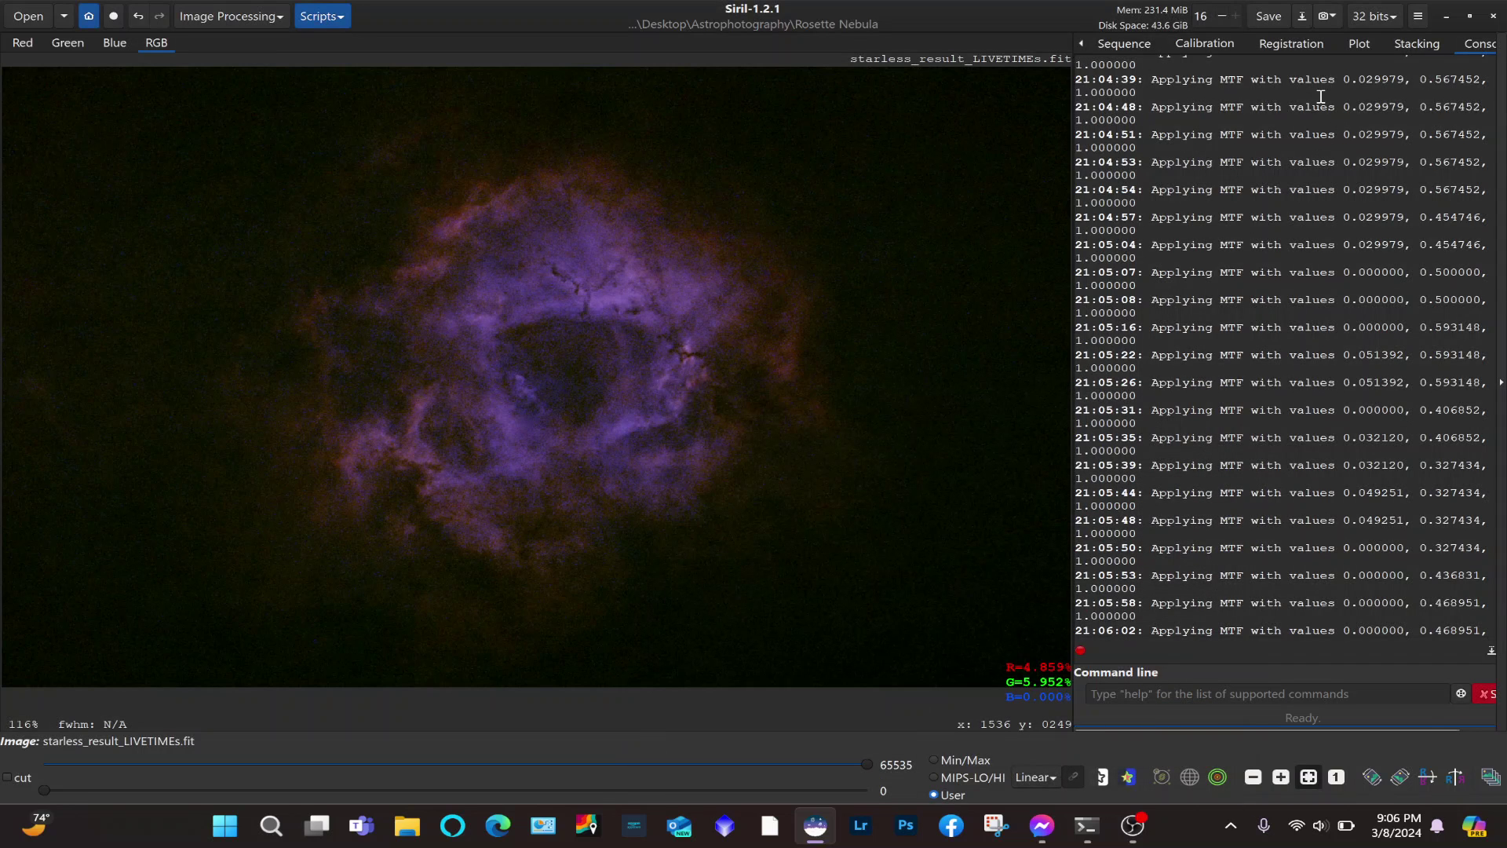
# Save the processed nebula image as starless.fit in the Rosette Nebula folder, using 32-bit floating point format.
pyautogui.click(1303, 17)
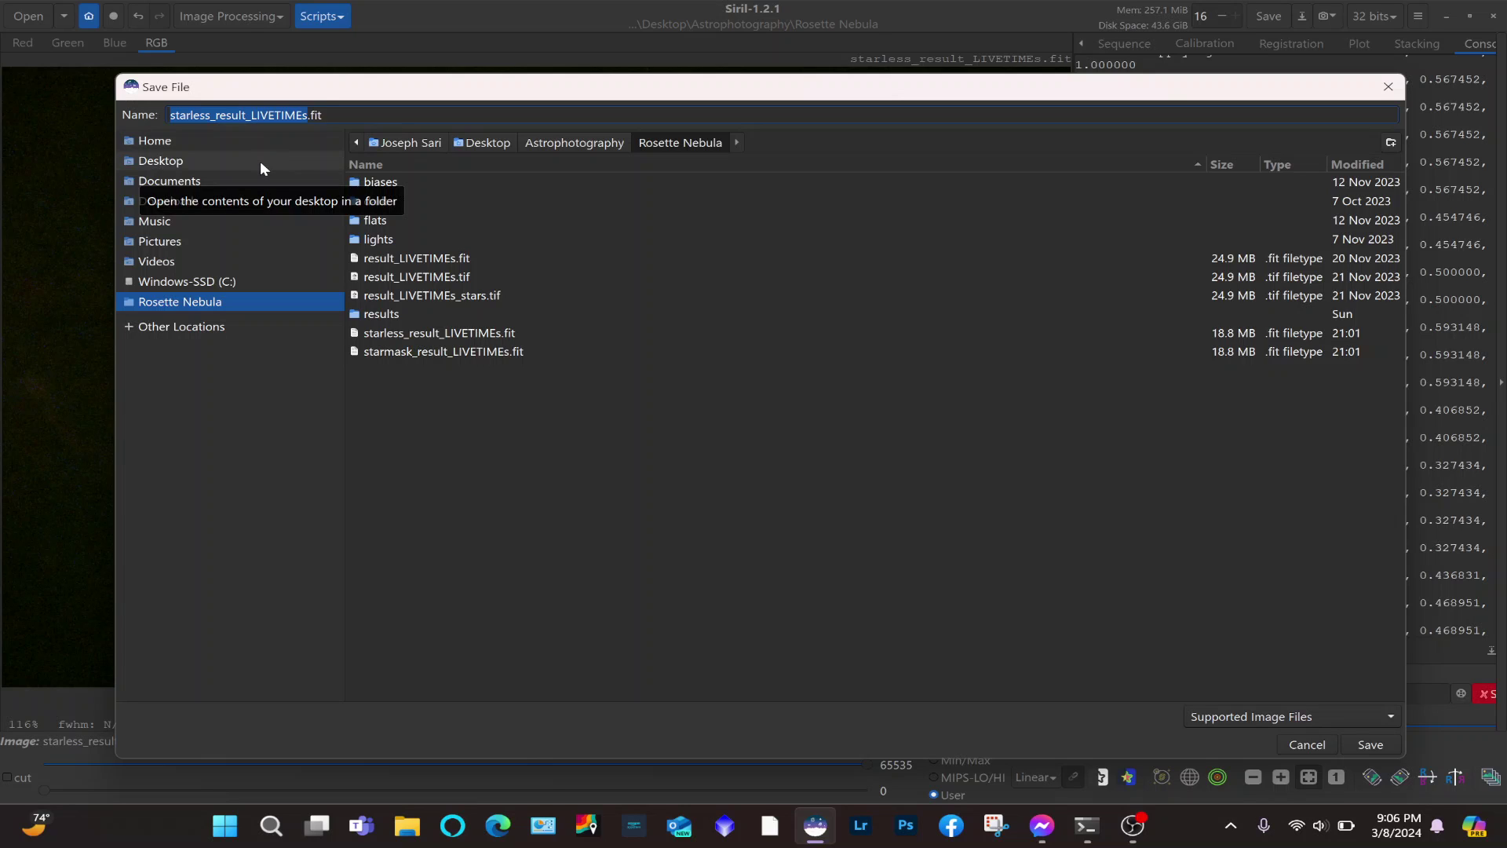
pyautogui.write('starless')
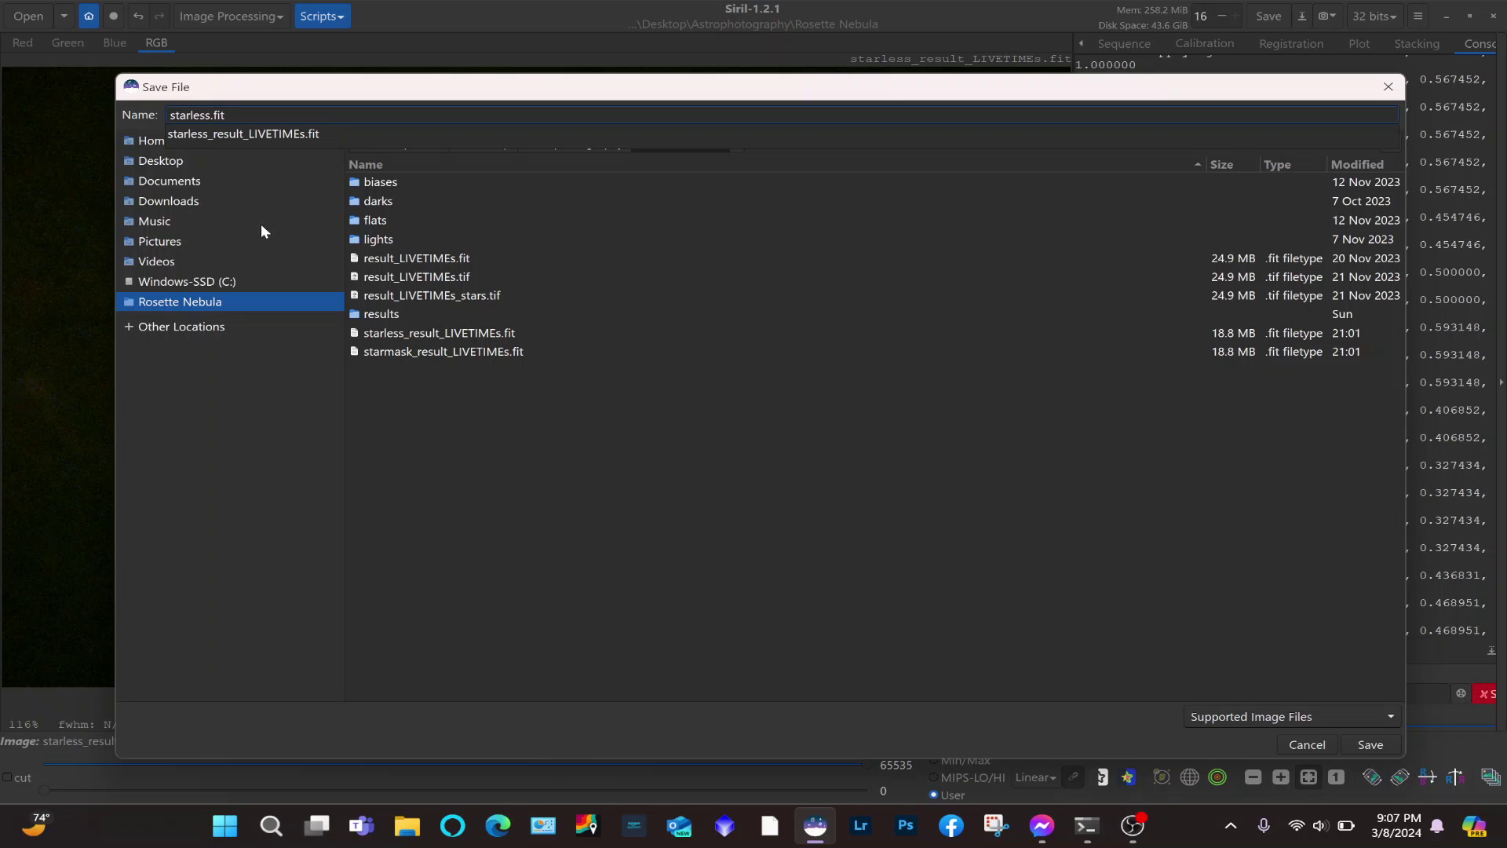
pyautogui.click(1366, 744)
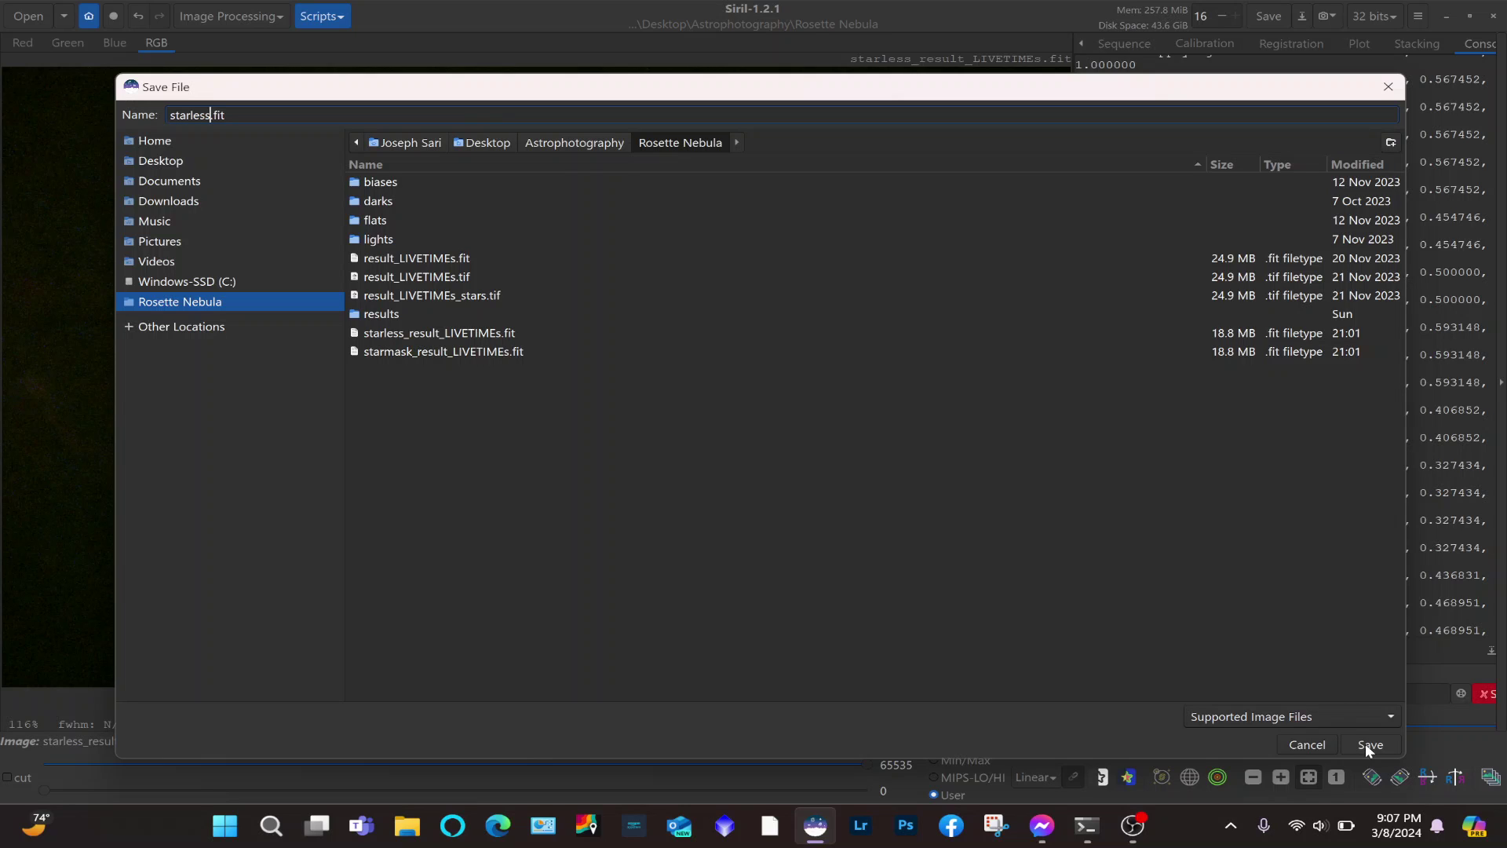
pyautogui.click(1368, 744)
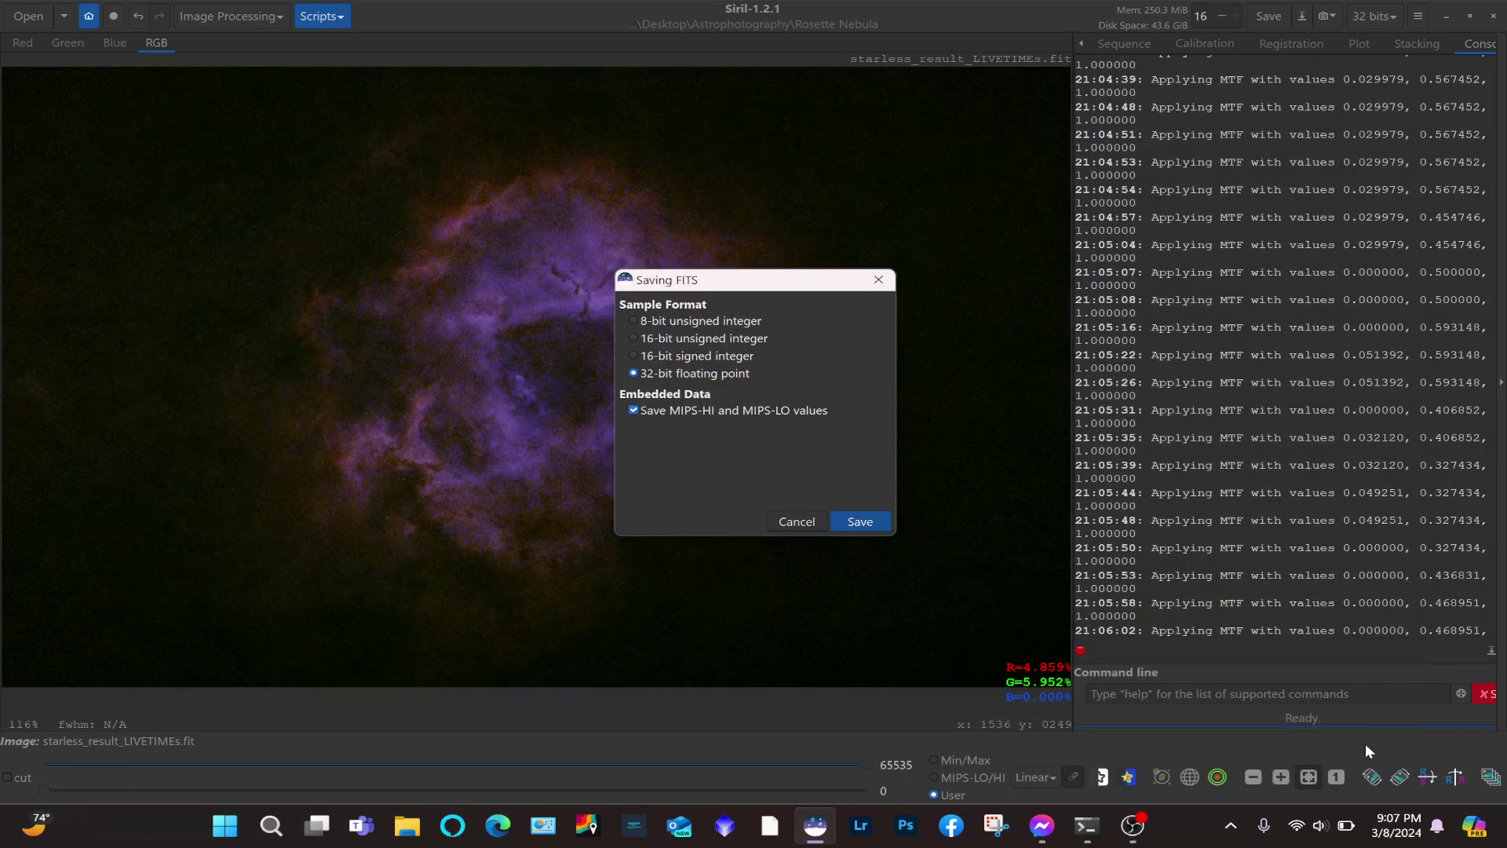
pyautogui.click(856, 520)
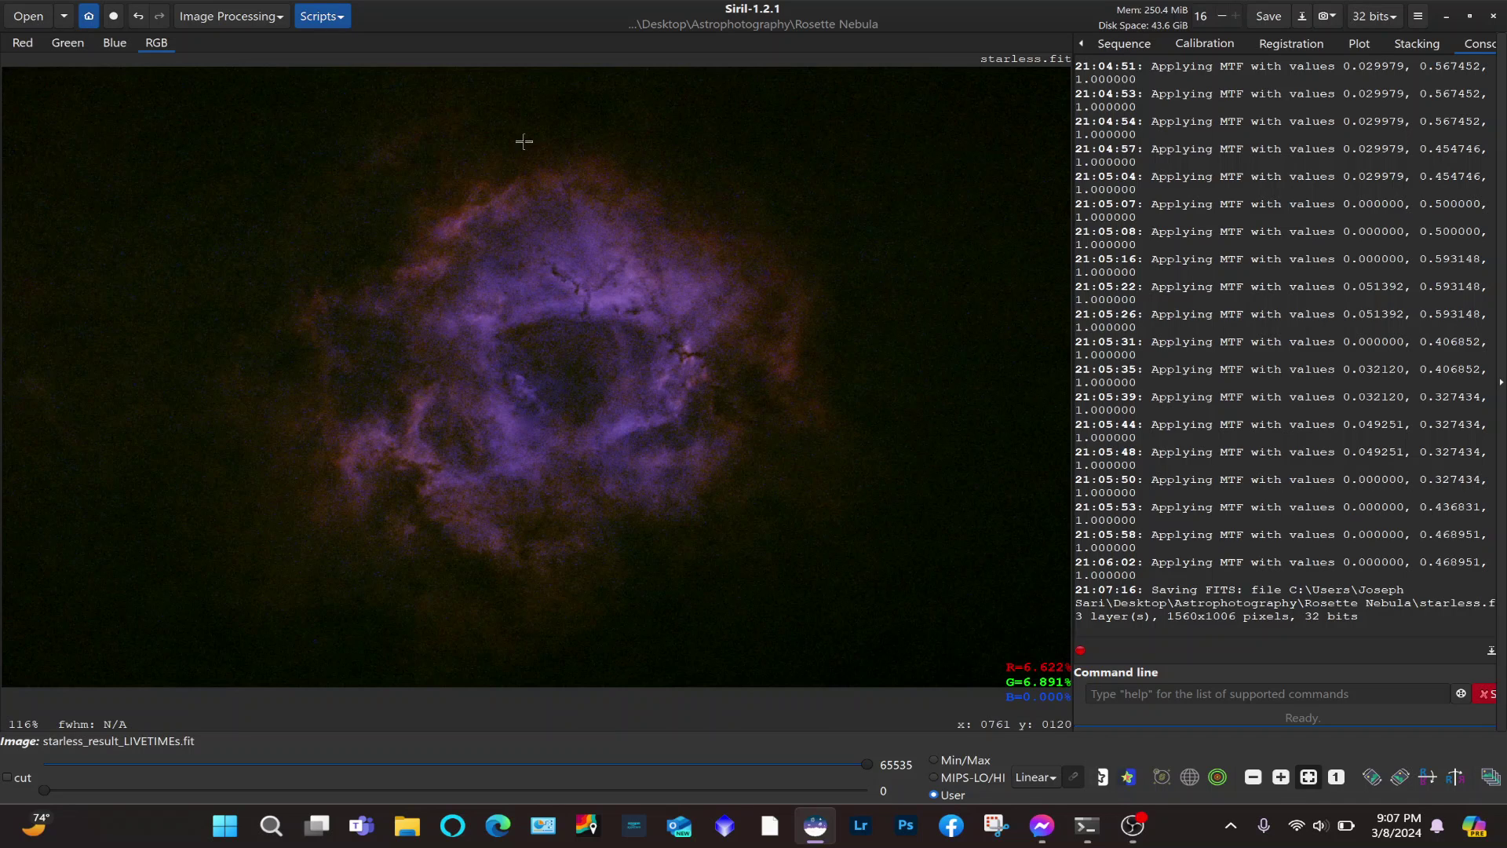
# Start Star Recomposition and load starless.fit from the Rosette Nebula folder as the background image.
pyautogui.click(233, 17)
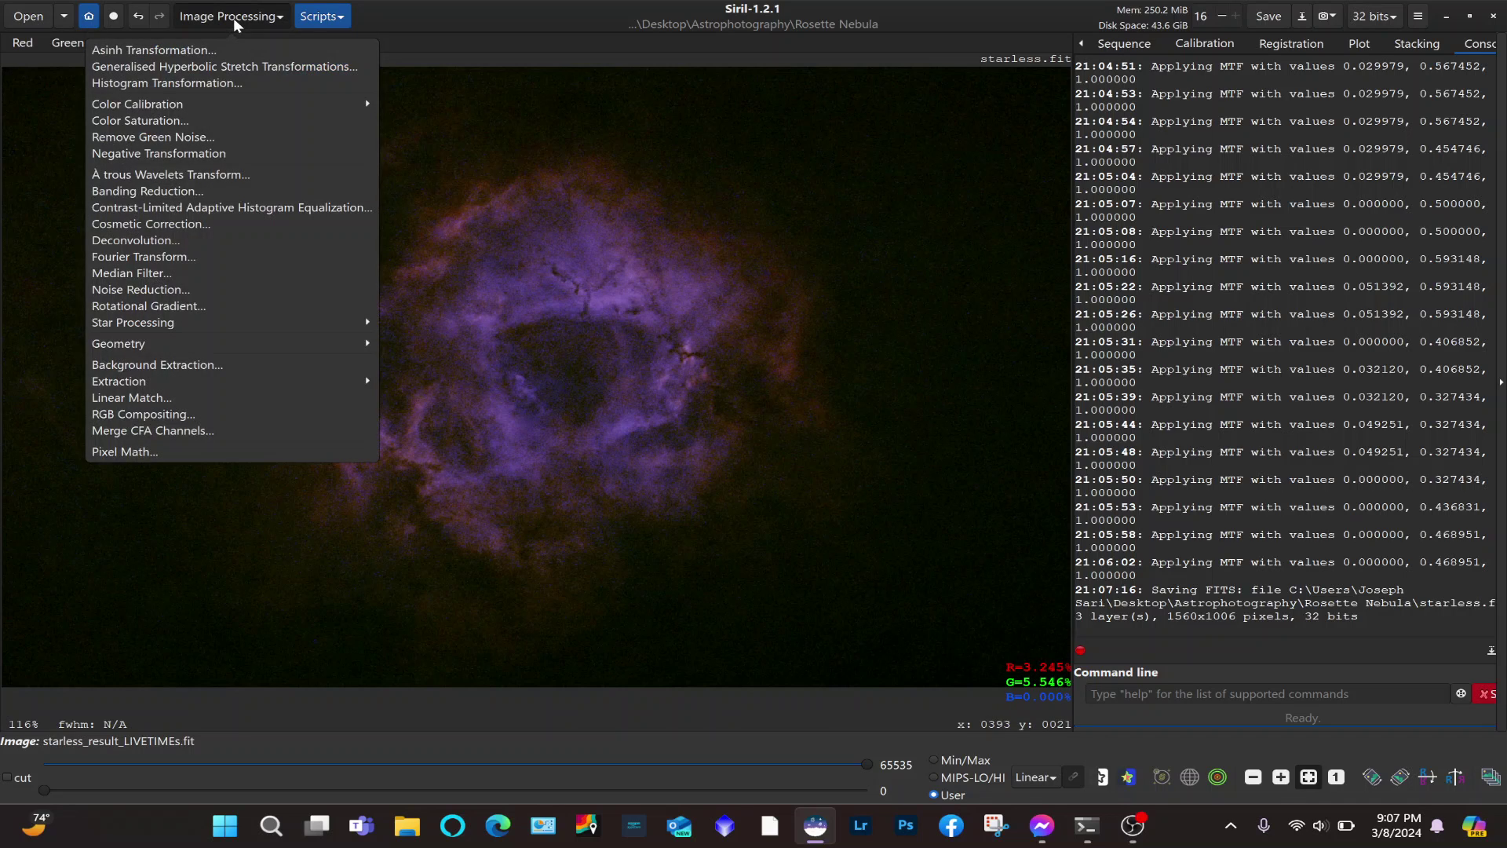
pyautogui.click(163, 322)
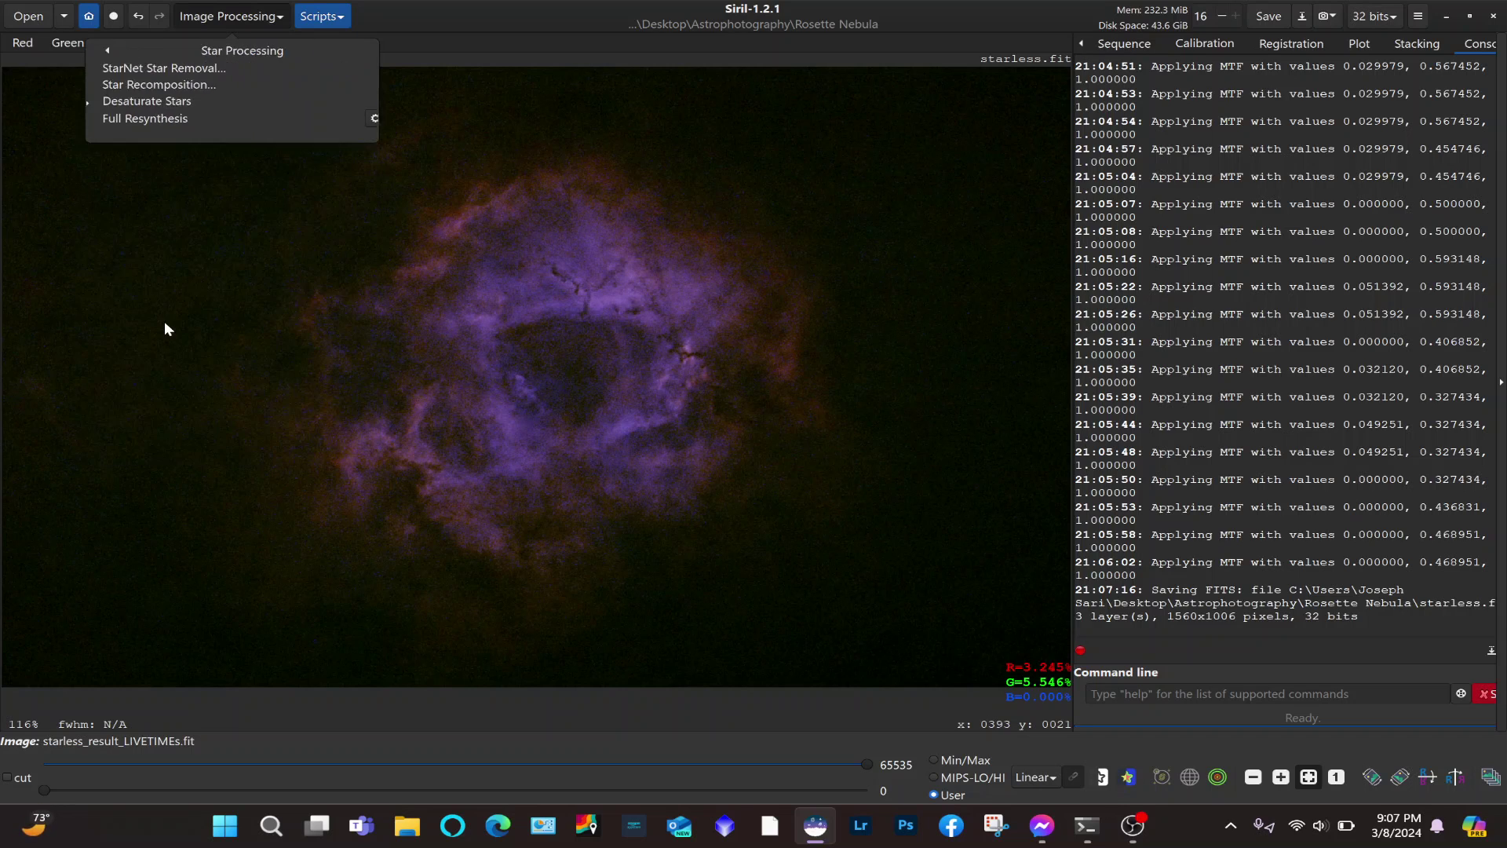
pyautogui.click(145, 83)
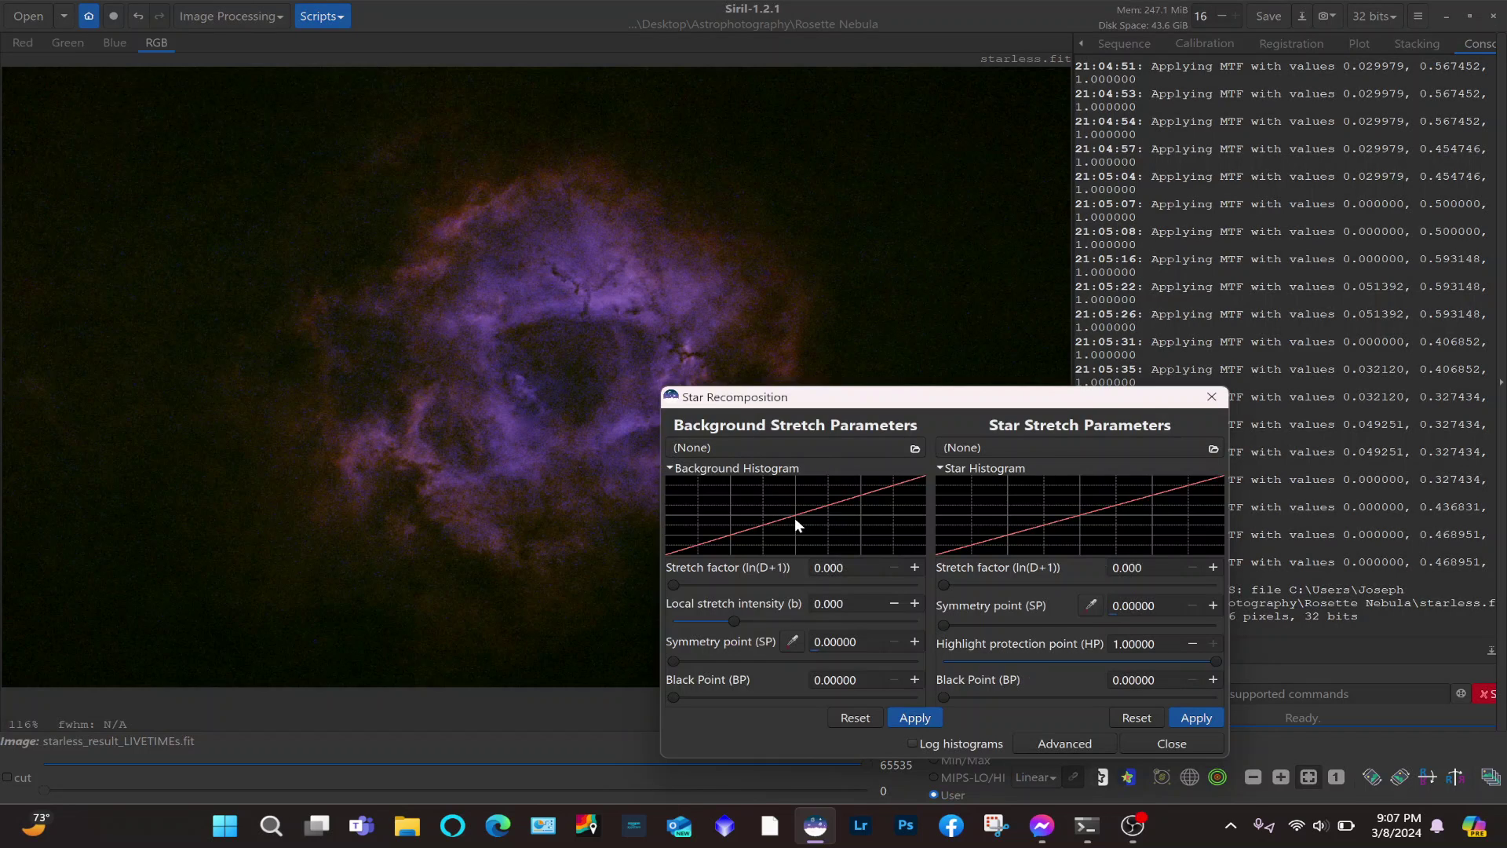
pyautogui.click(913, 448)
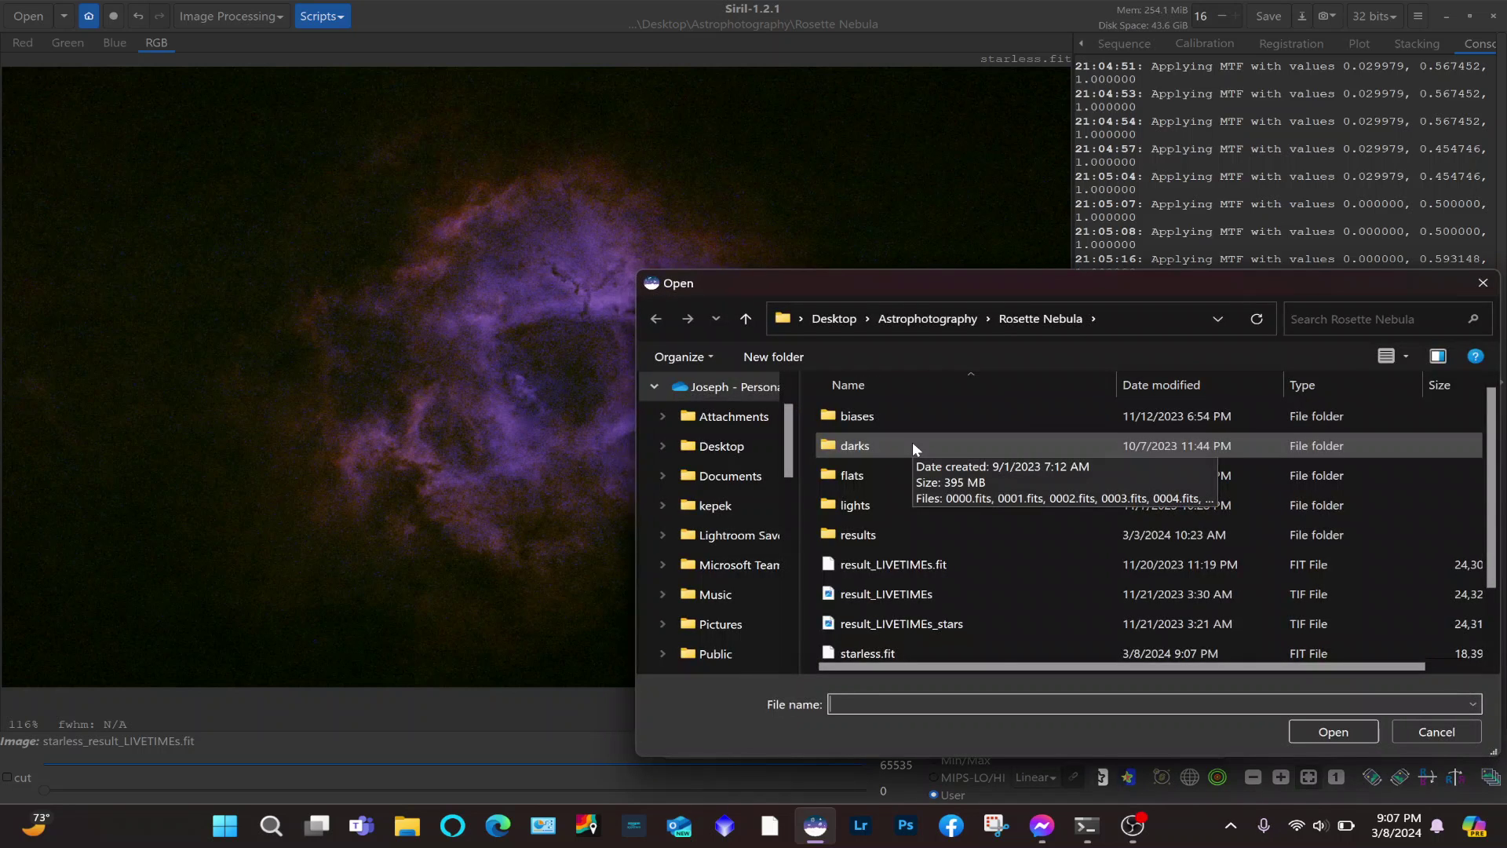
pyautogui.scroll(-1, 912, 443)
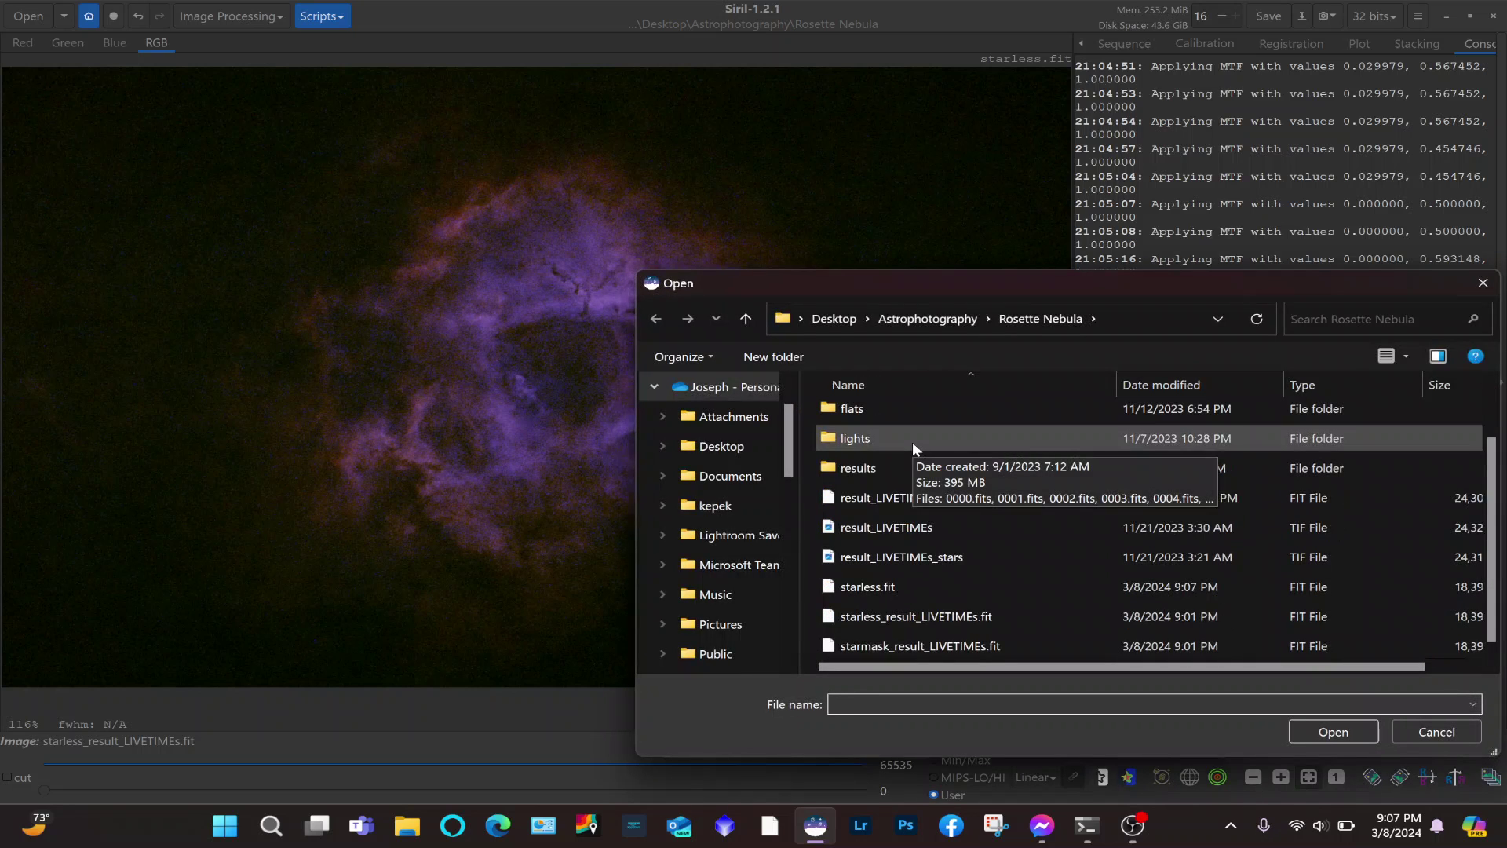
pyautogui.doubleClick(900, 586)
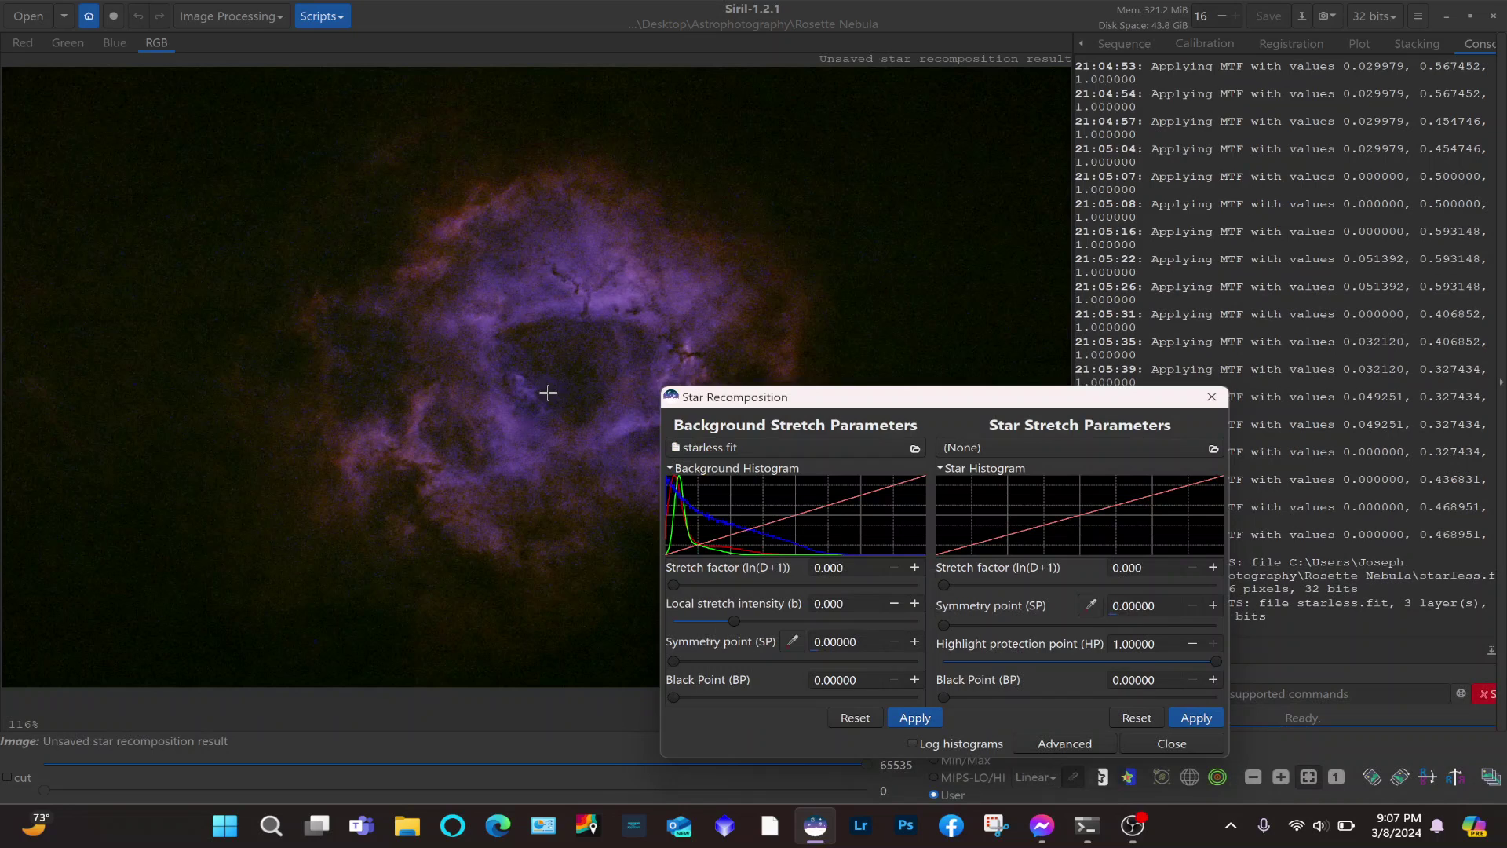
# Try to load result_LIVETIMEs_stars.tif as the star image for the recomposition.
pyautogui.click(1209, 451)
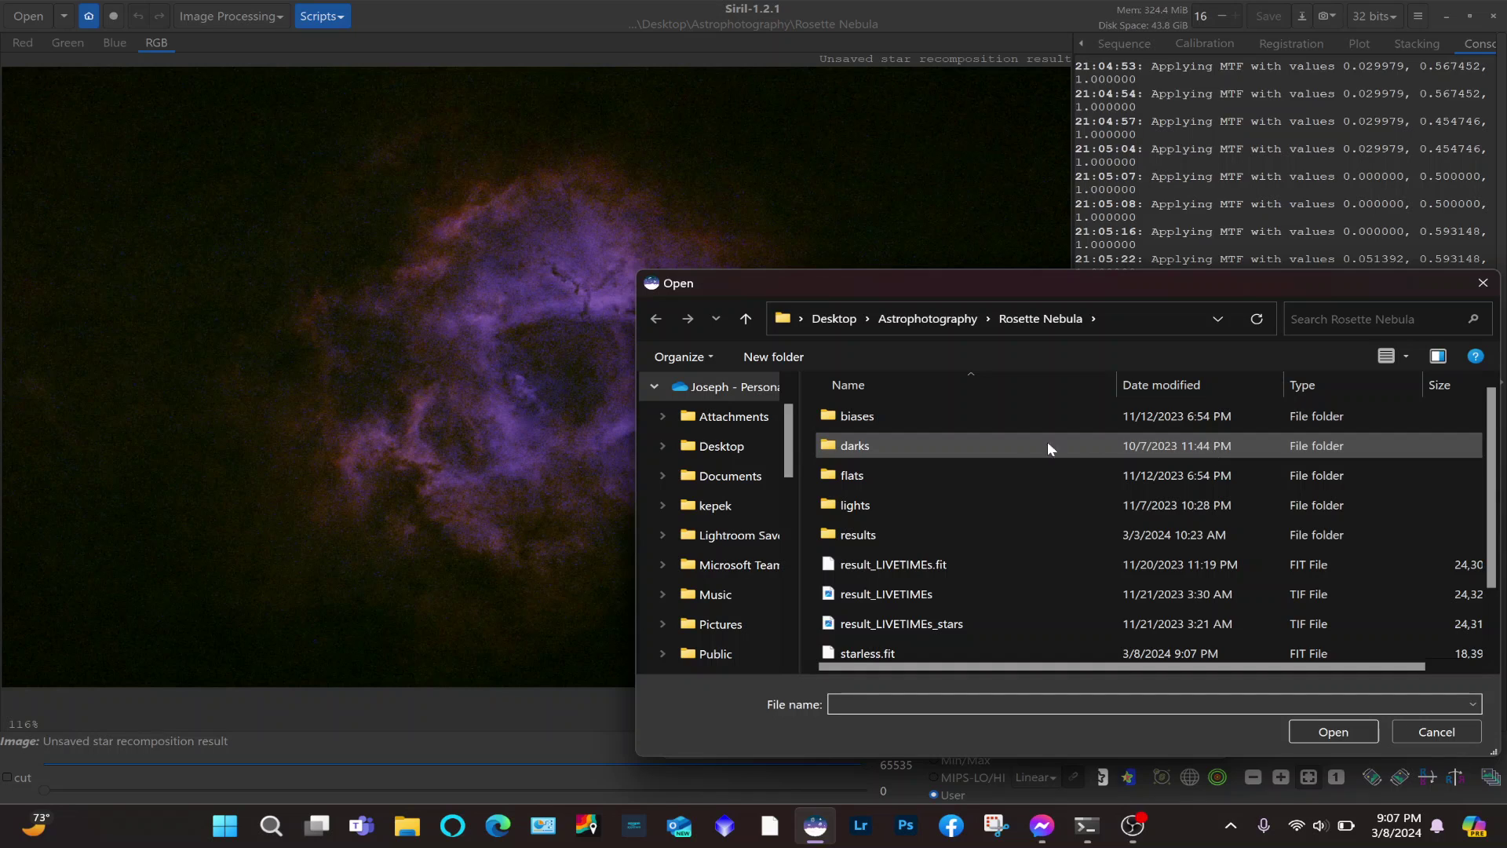
pyautogui.scroll(-1, 1015, 450)
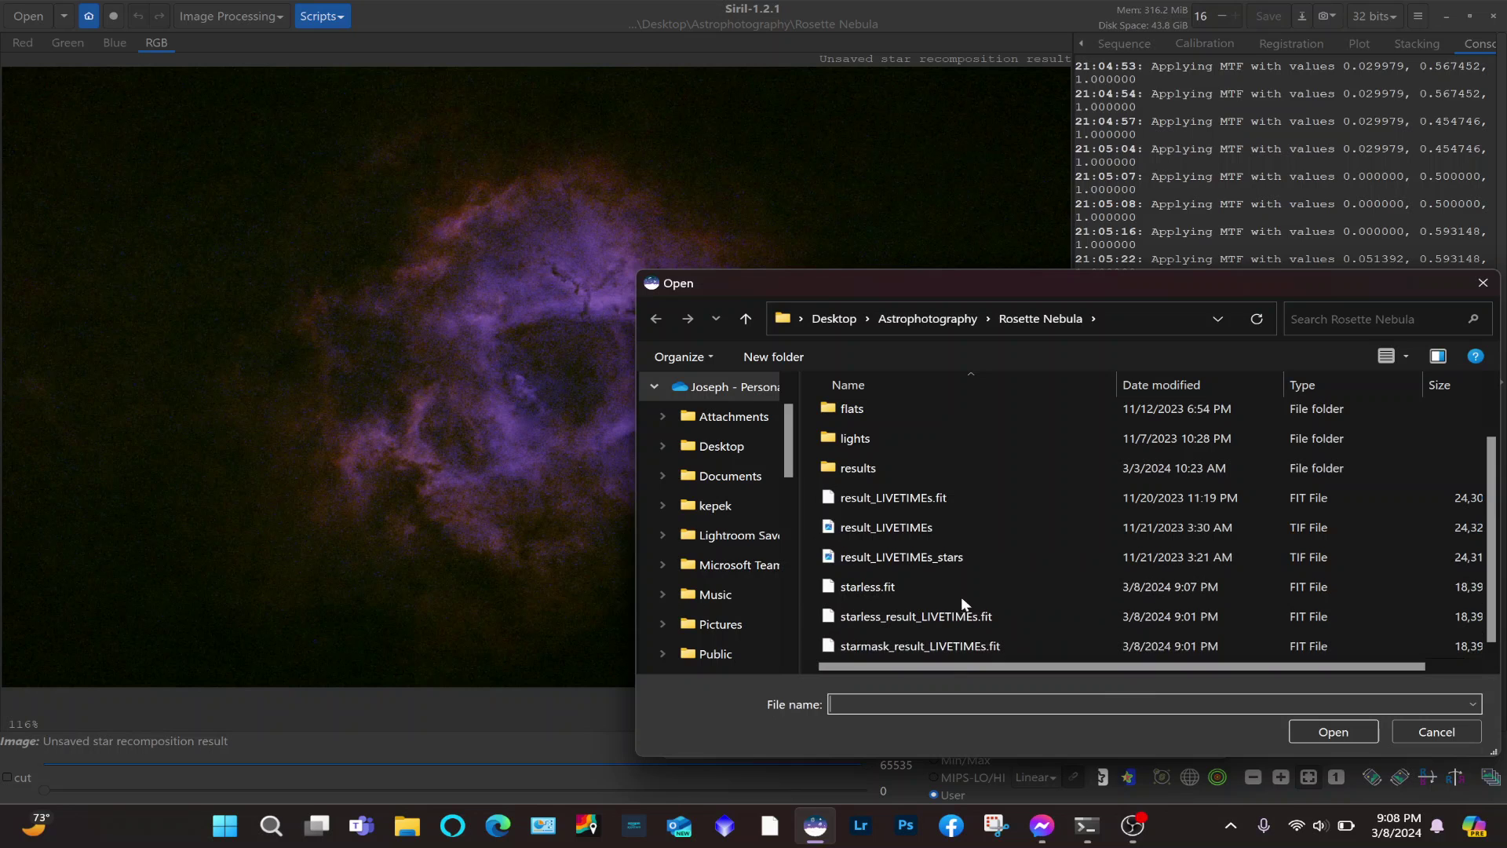
pyautogui.doubleClick(959, 559)
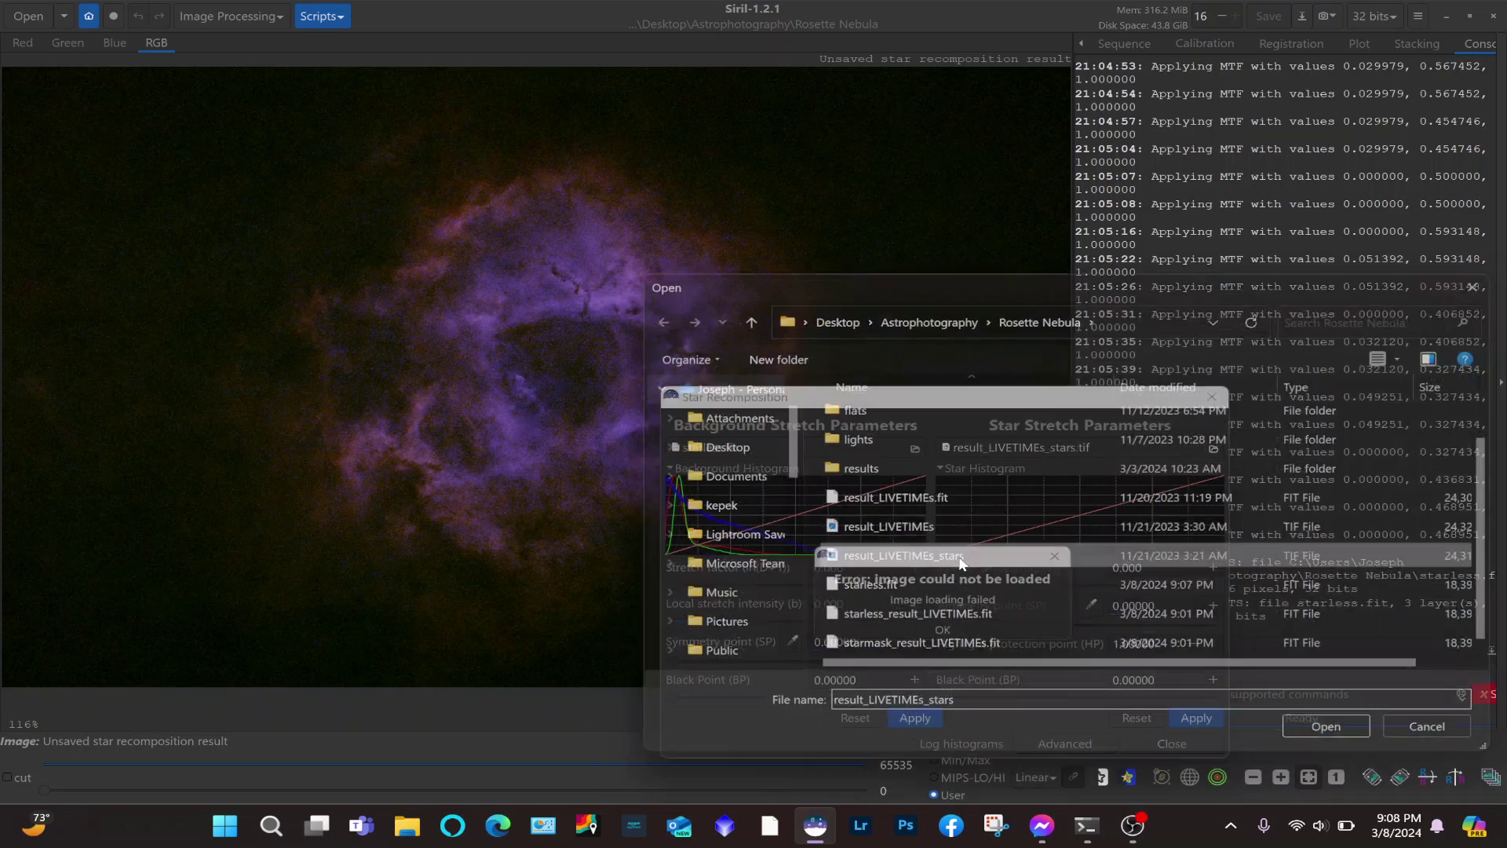
pyautogui.click(946, 633)
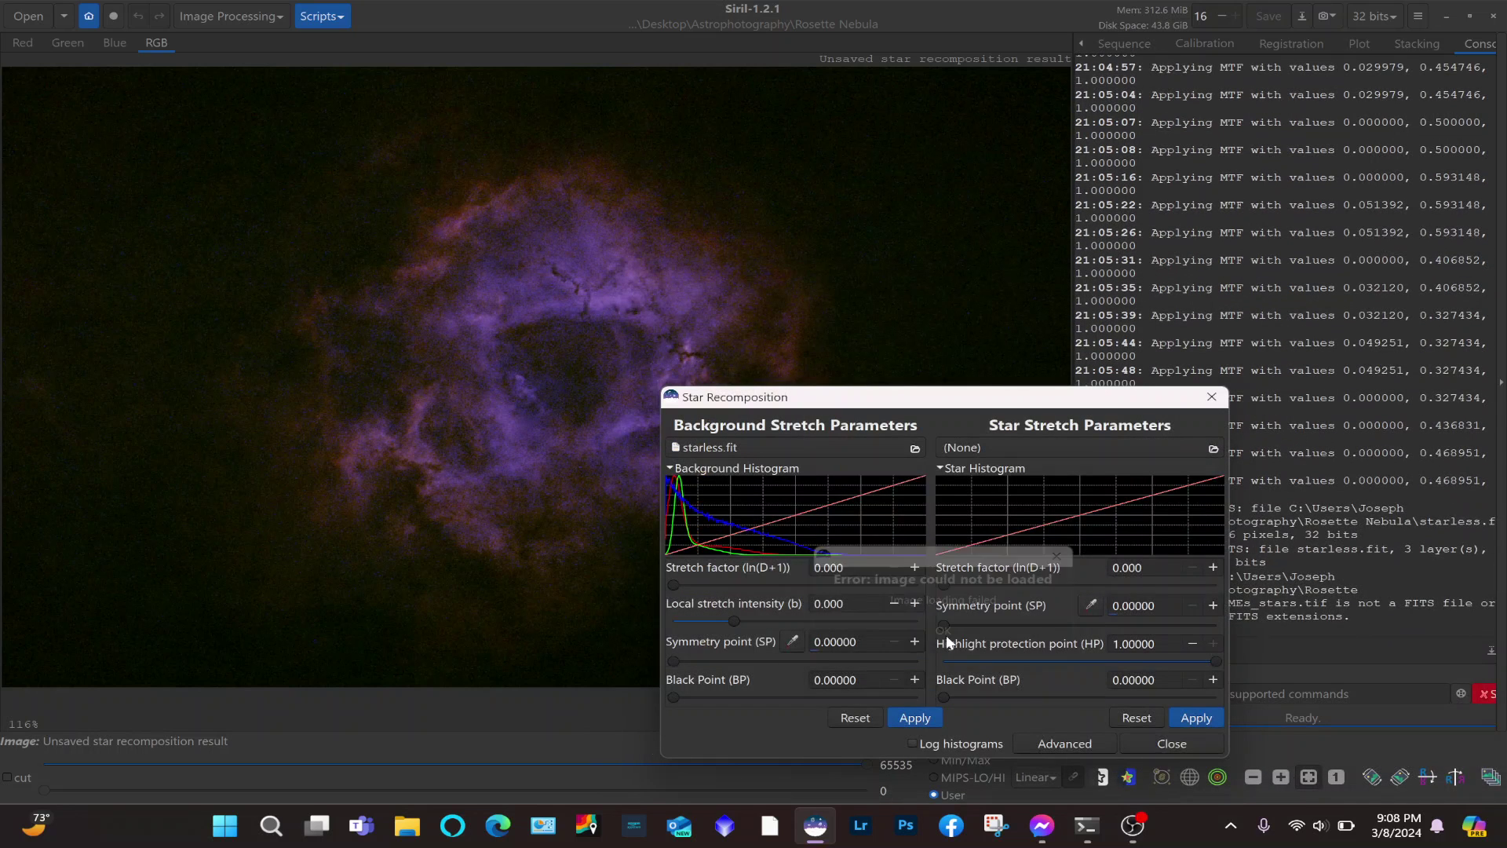
# Load starmask_result_LIVETIMEs.fit from the Rosette Nebula folder as the star image.
pyautogui.click(1187, 449)
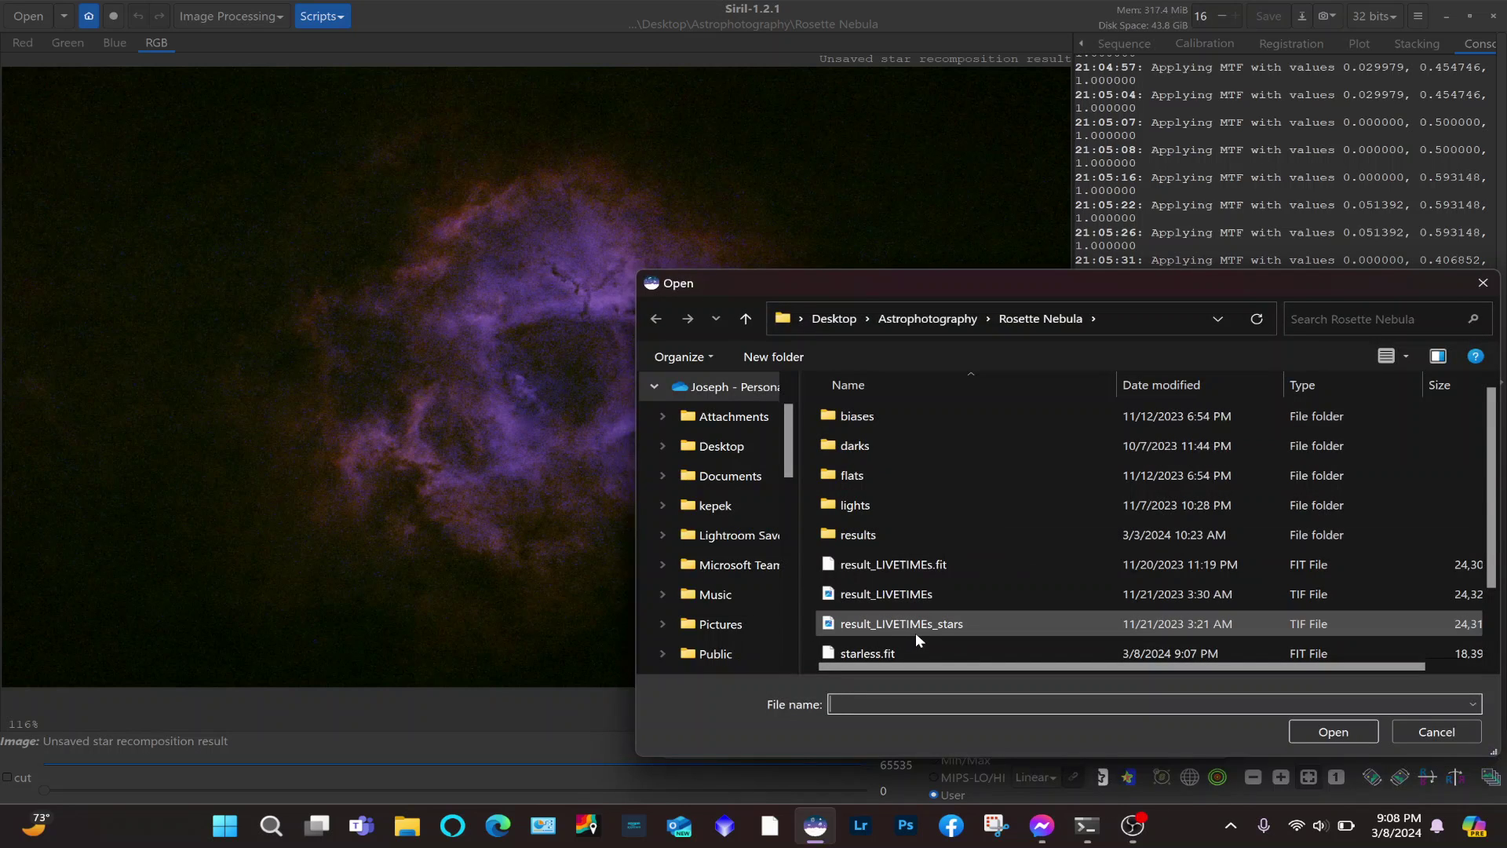
pyautogui.scroll(-1, 915, 633)
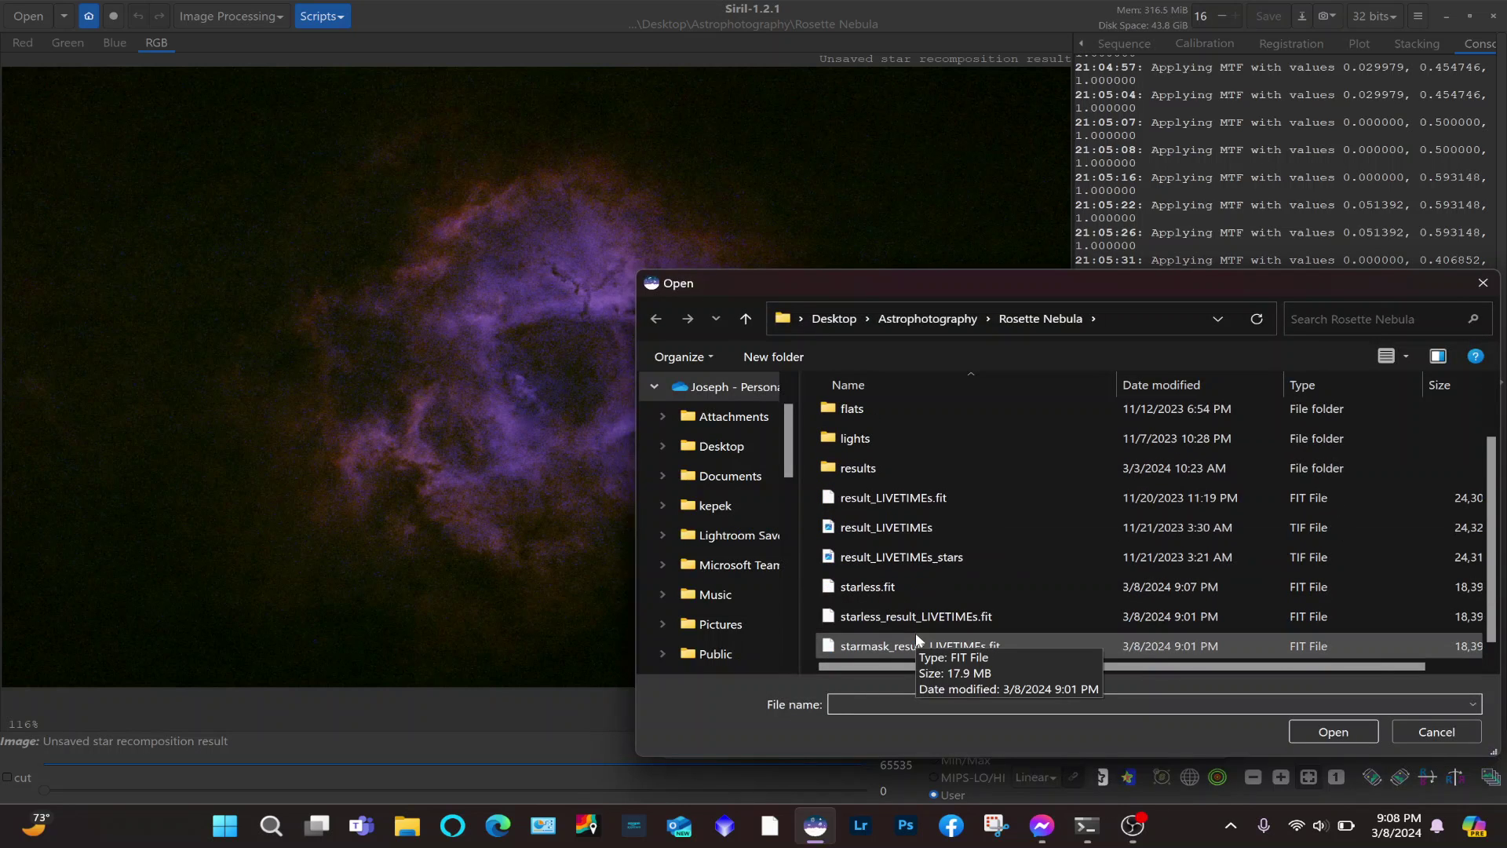
pyautogui.doubleClick(883, 647)
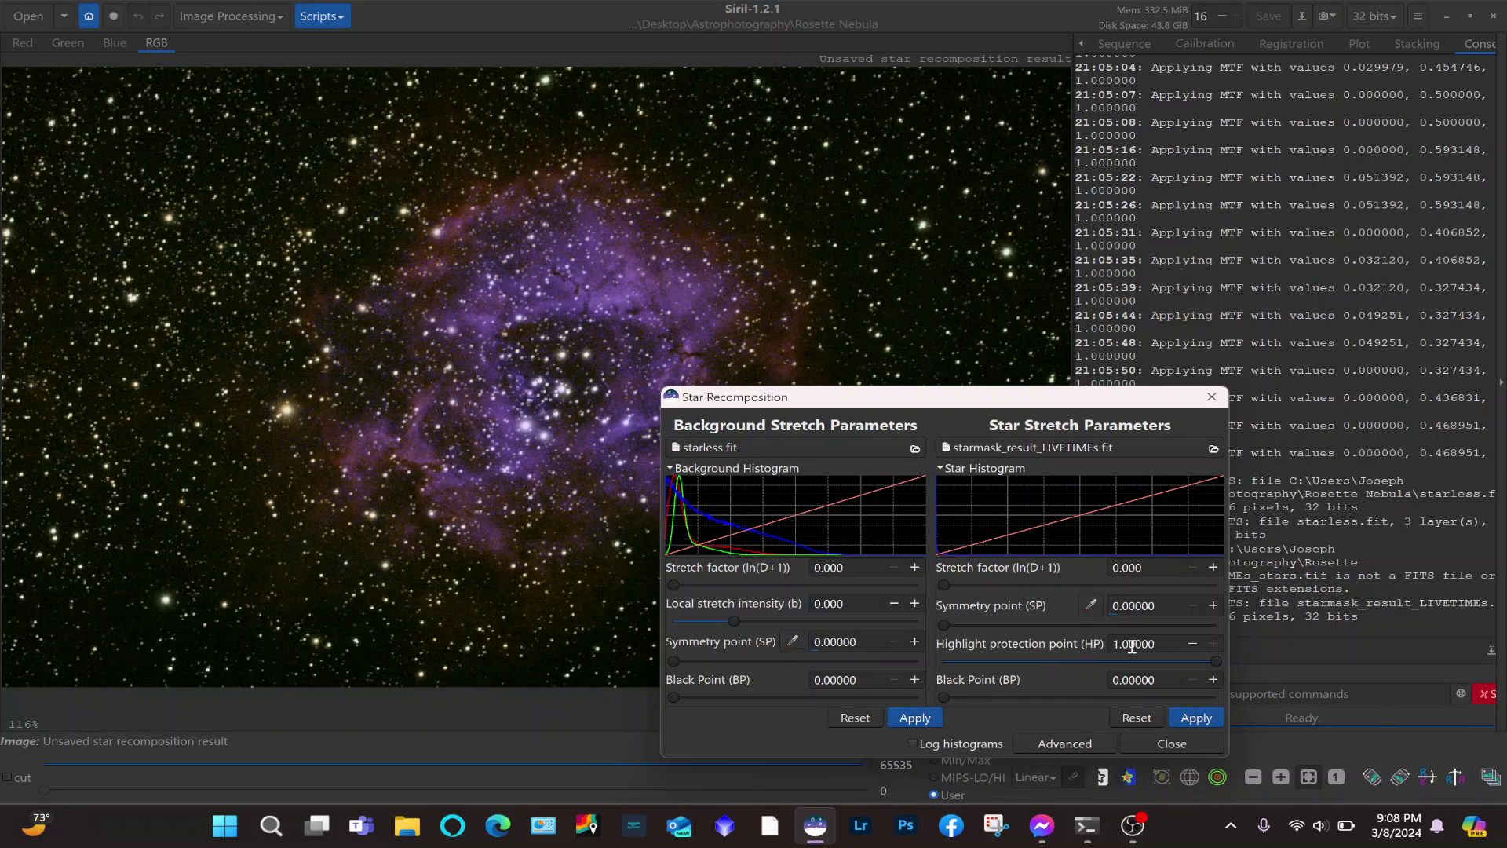
# Set the star stretch's symmetry point to about 0.586 and its black point to about 0.143, keeping the nebula preview uncovered.
pyautogui.moveTo(1097, 403); pyautogui.dragTo(1357, 344)
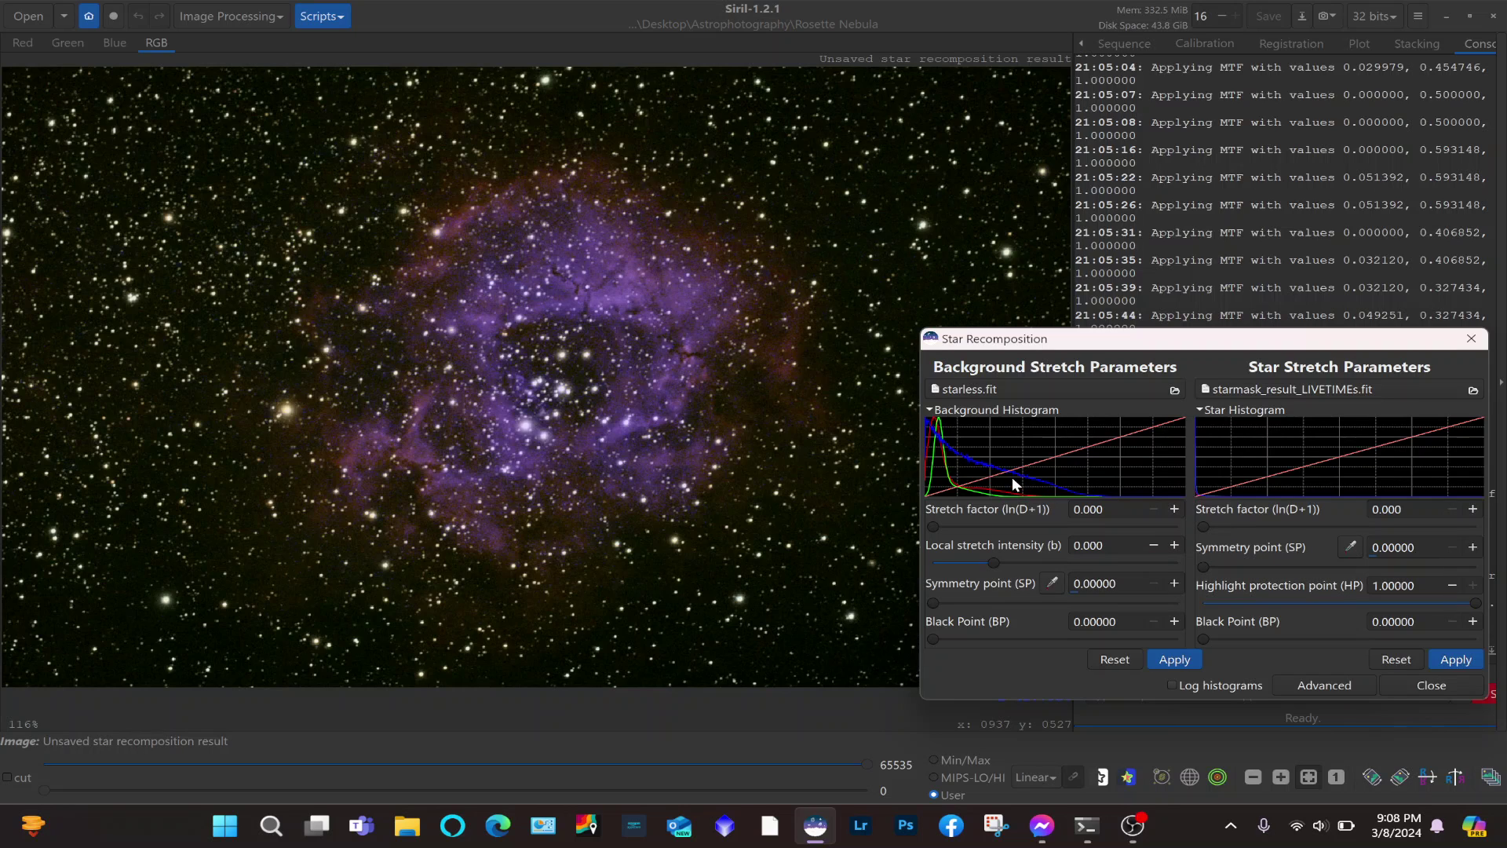
pyautogui.moveTo(1203, 529); pyautogui.dragTo(1333, 564)
pyautogui.moveTo(1202, 639); pyautogui.dragTo(1275, 639)
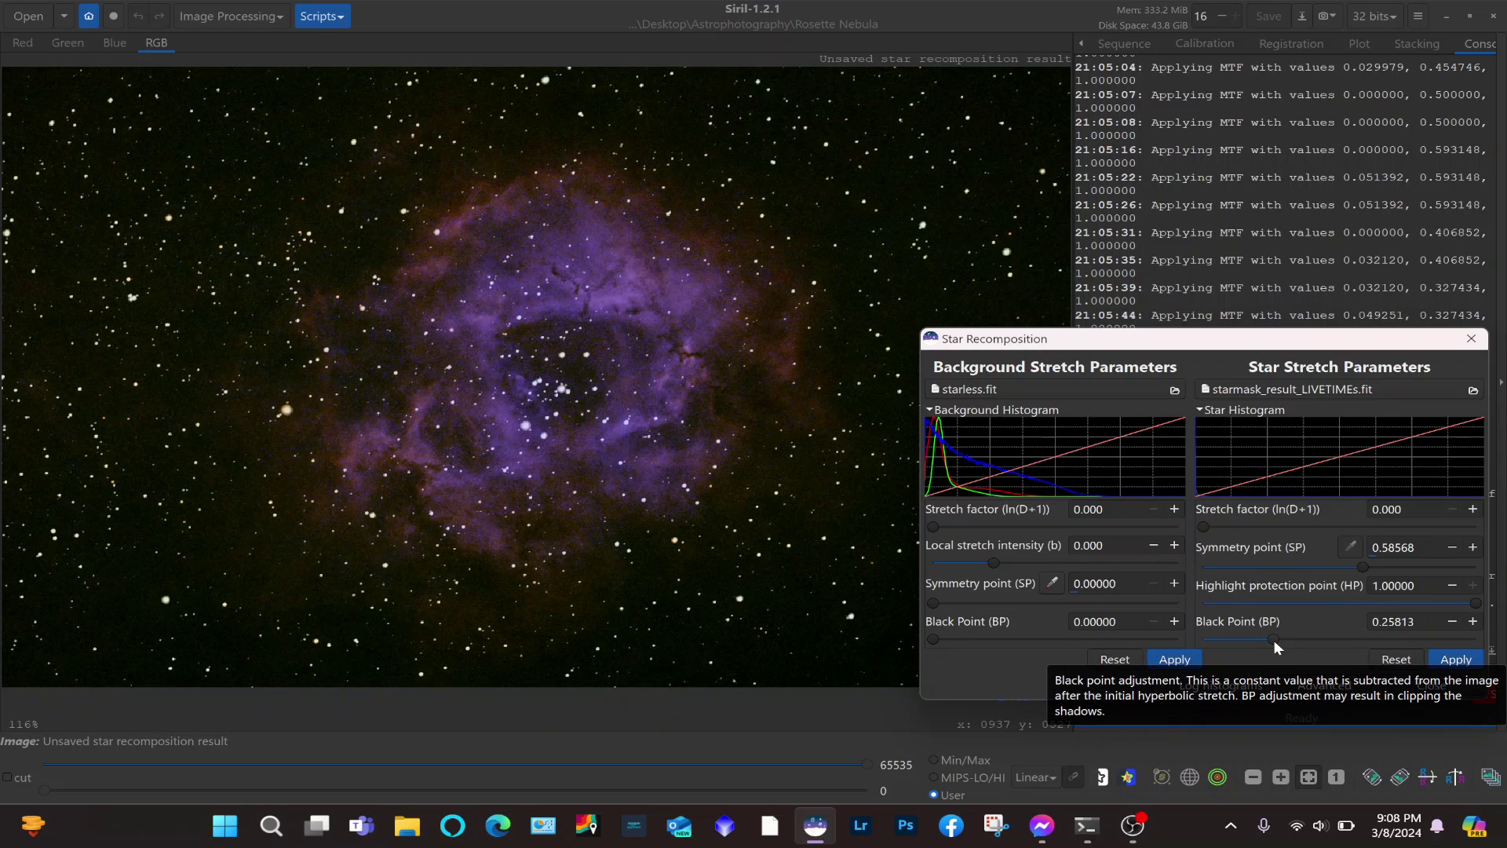
pyautogui.moveTo(1274, 639); pyautogui.dragTo(1243, 634)
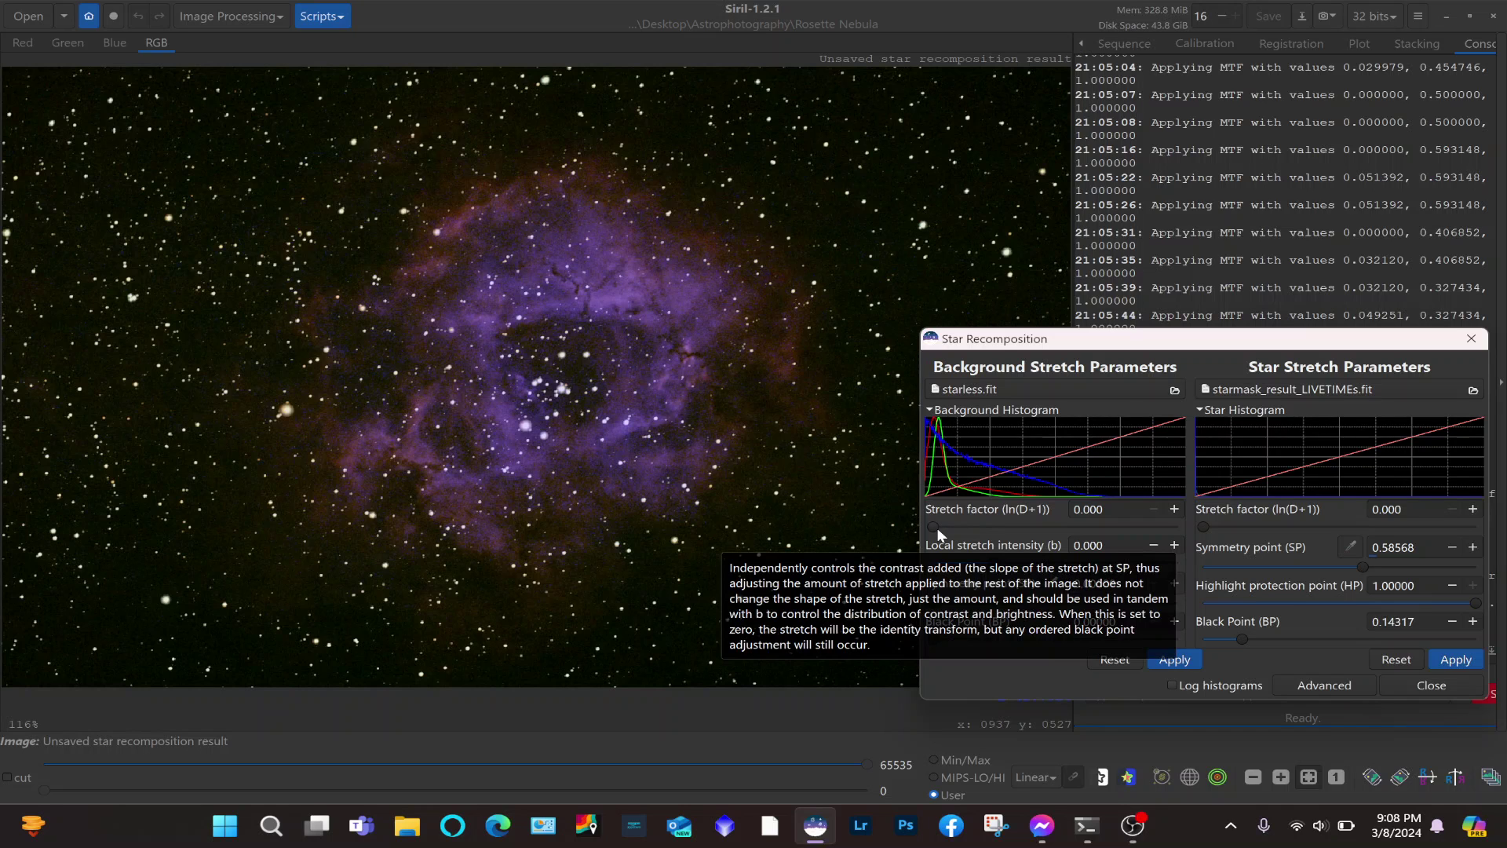
# Set the background stretch factor to about 0.775 and local stretch intensity to about 0.375, apply both stretches and close Star Recomposition.
pyautogui.moveTo(939, 531); pyautogui.dragTo(963, 531)
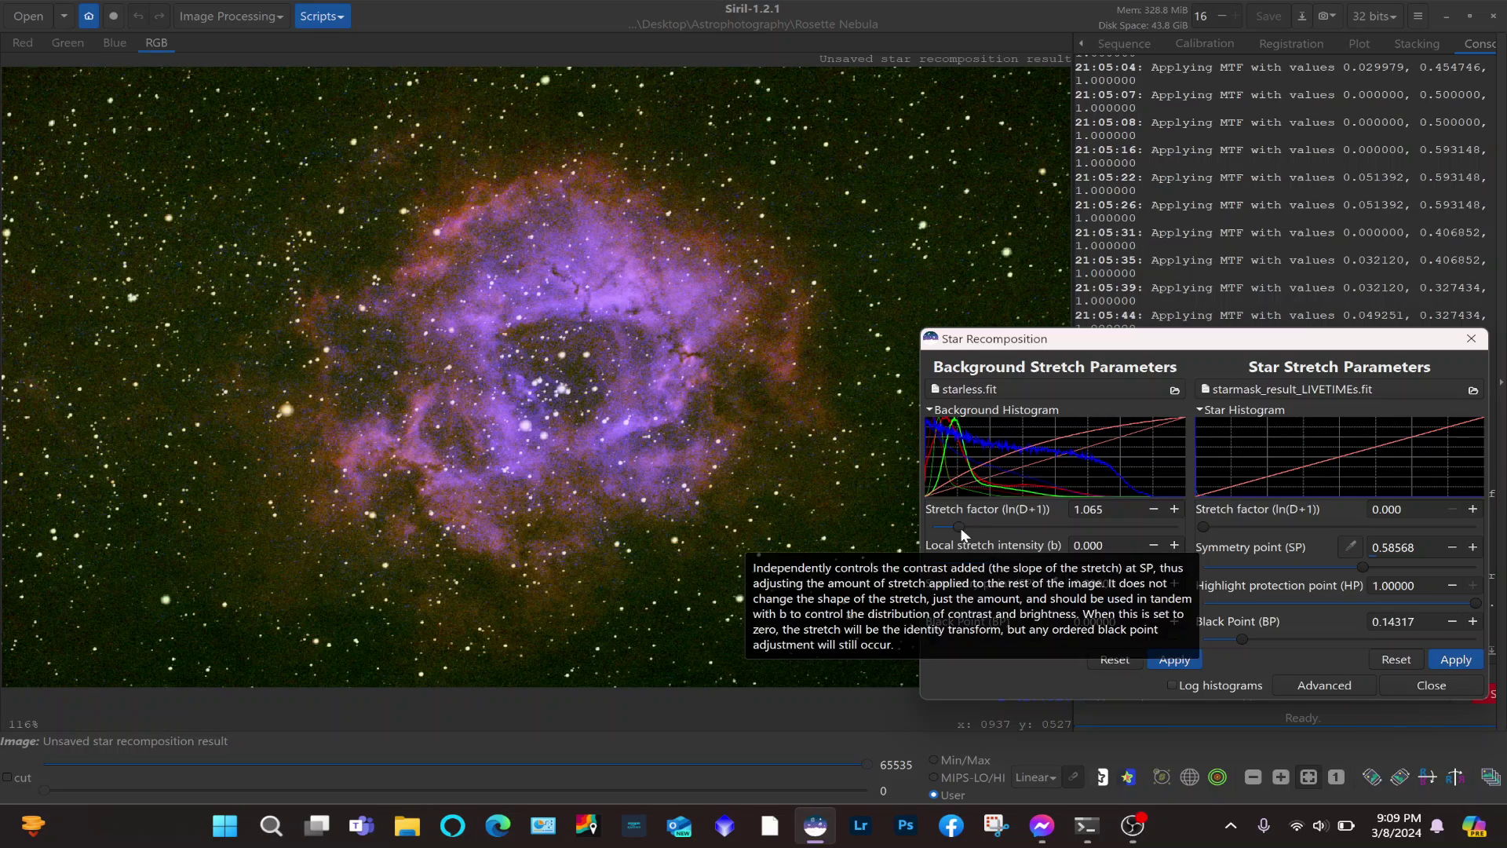
pyautogui.moveTo(962, 531); pyautogui.dragTo(954, 532)
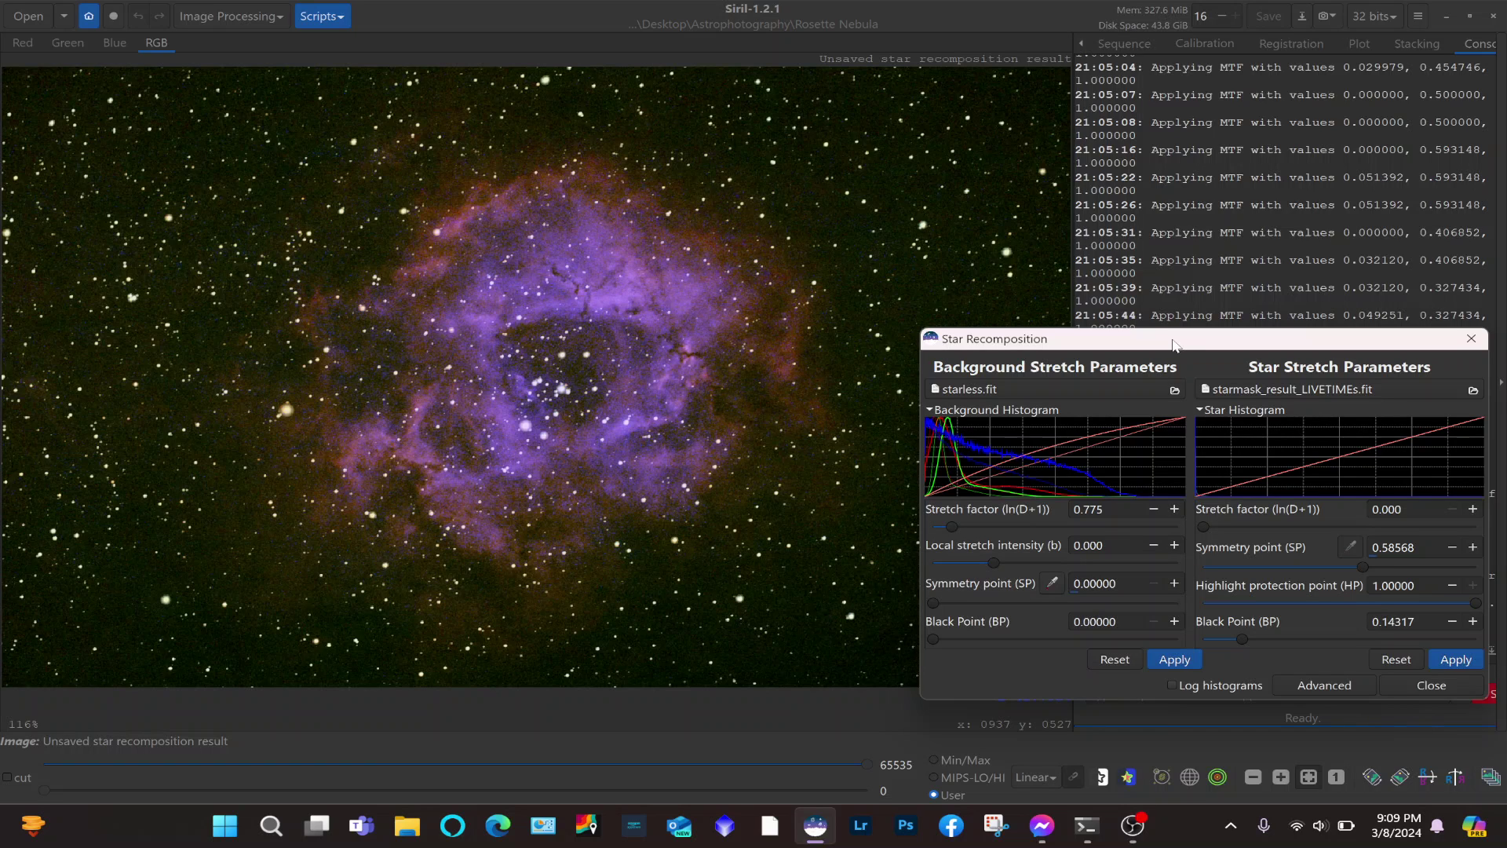
pyautogui.moveTo(992, 563)
pyautogui.mouseDown()
pyautogui.moveTo(1027, 563)
pyautogui.moveTo(985, 565)
pyautogui.moveTo(999, 563)
pyautogui.mouseUp()
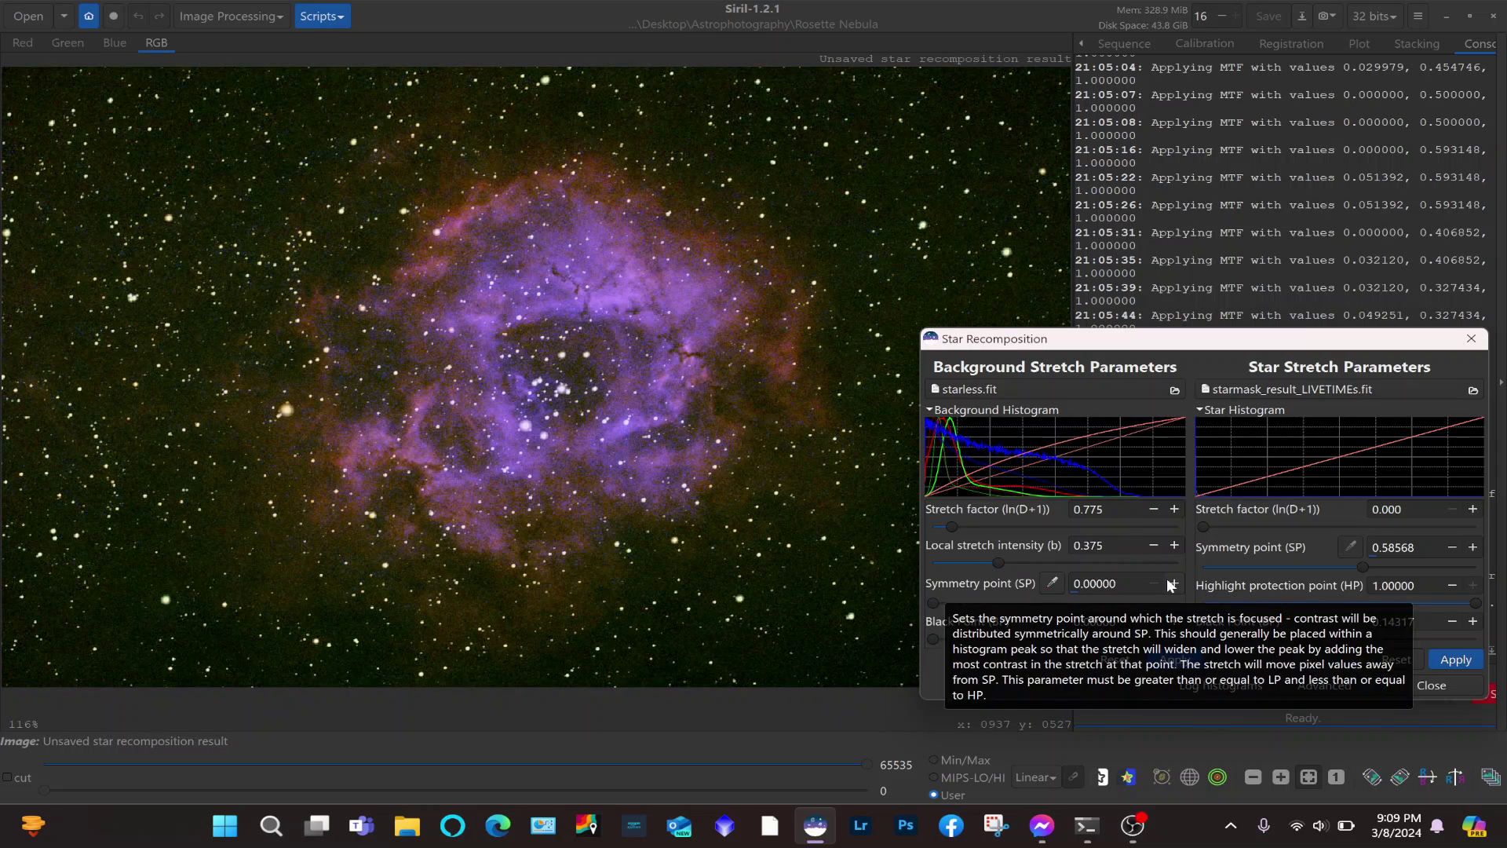
pyautogui.click(1169, 661)
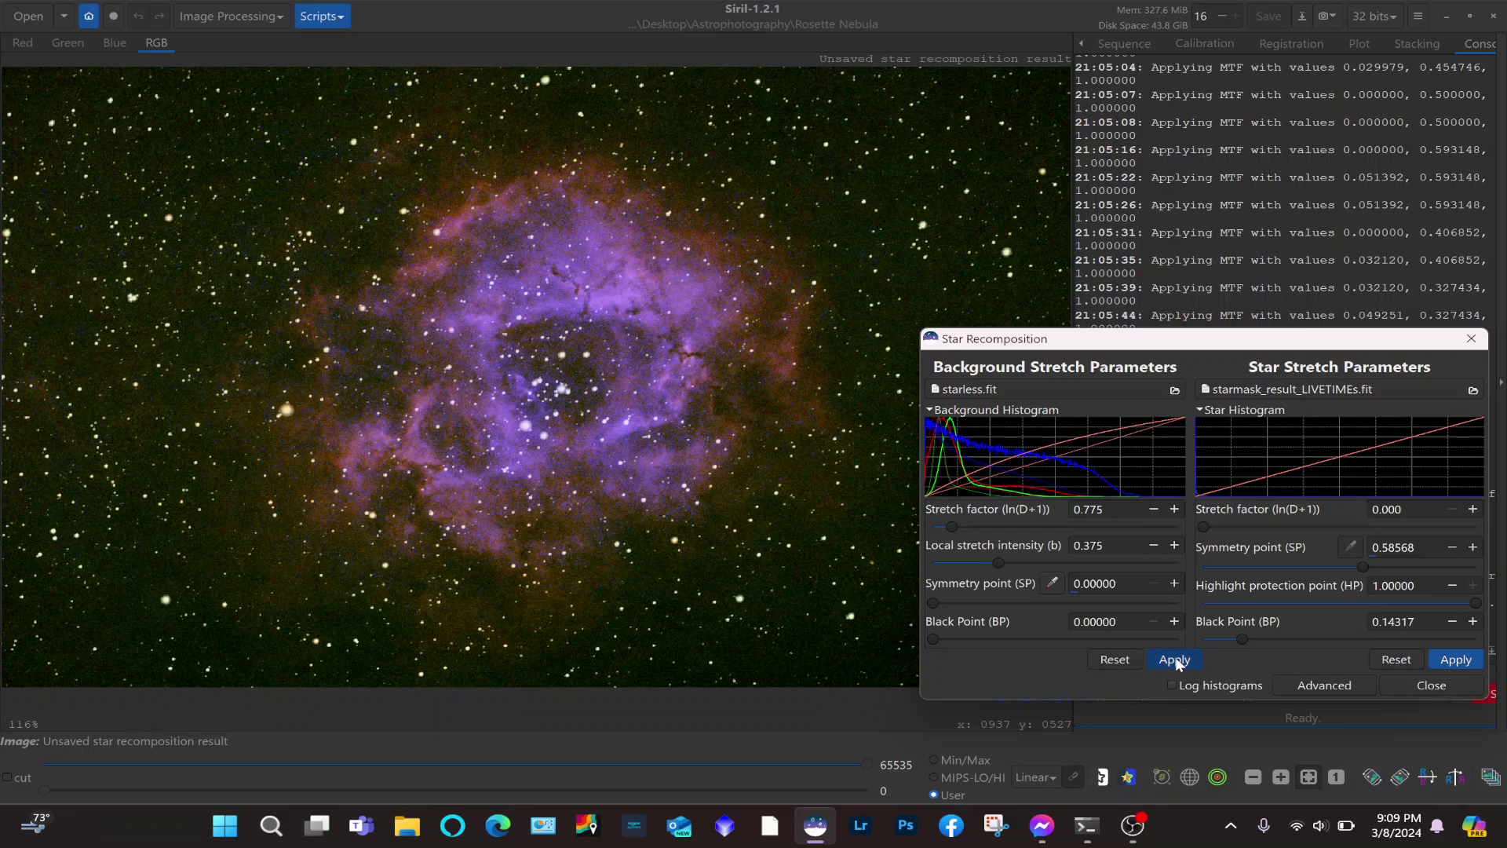
pyautogui.click(1450, 662)
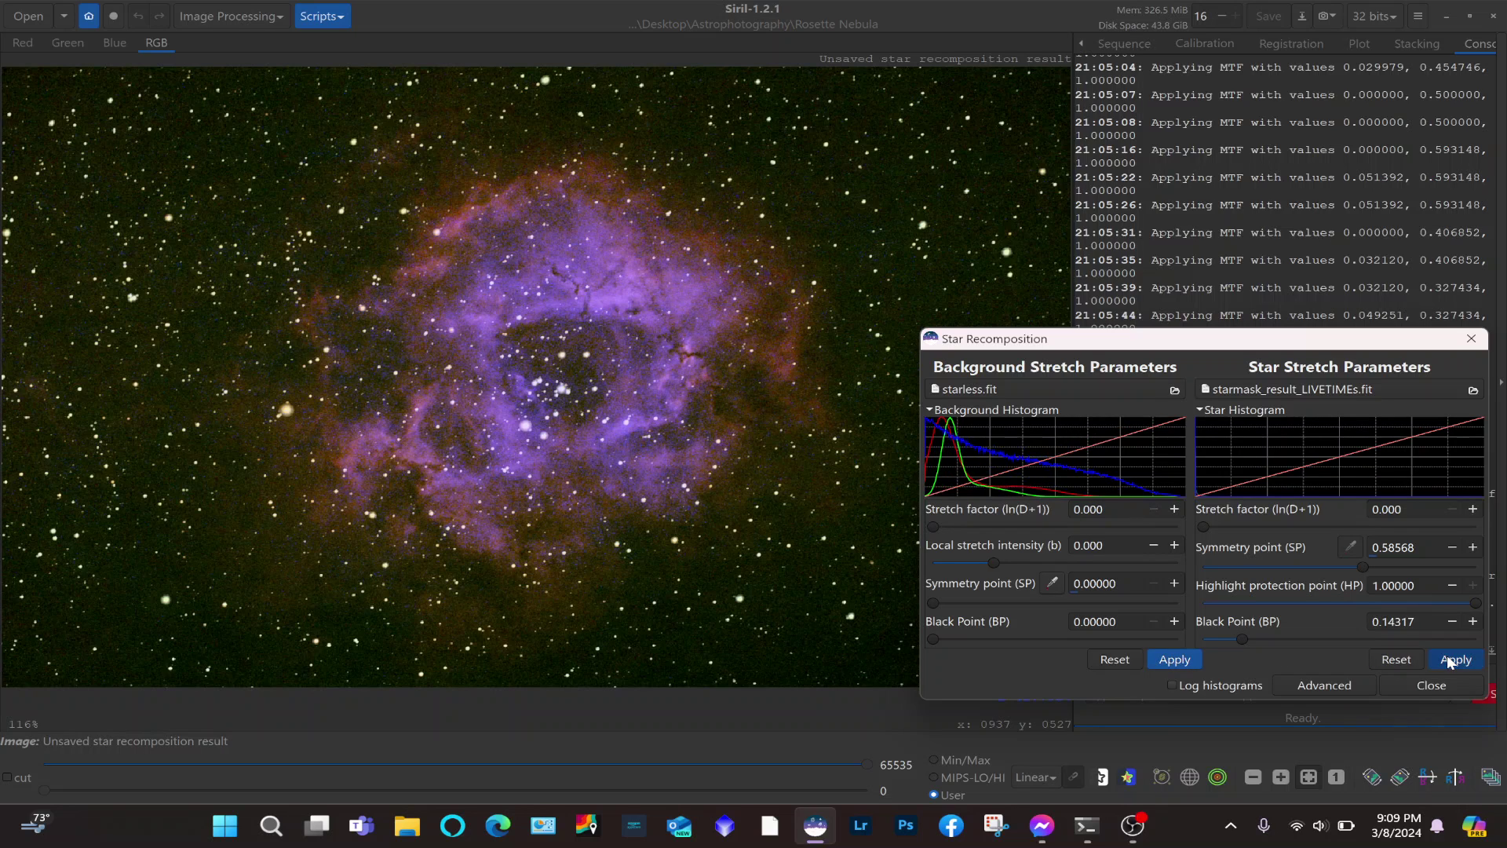
pyautogui.click(1484, 340)
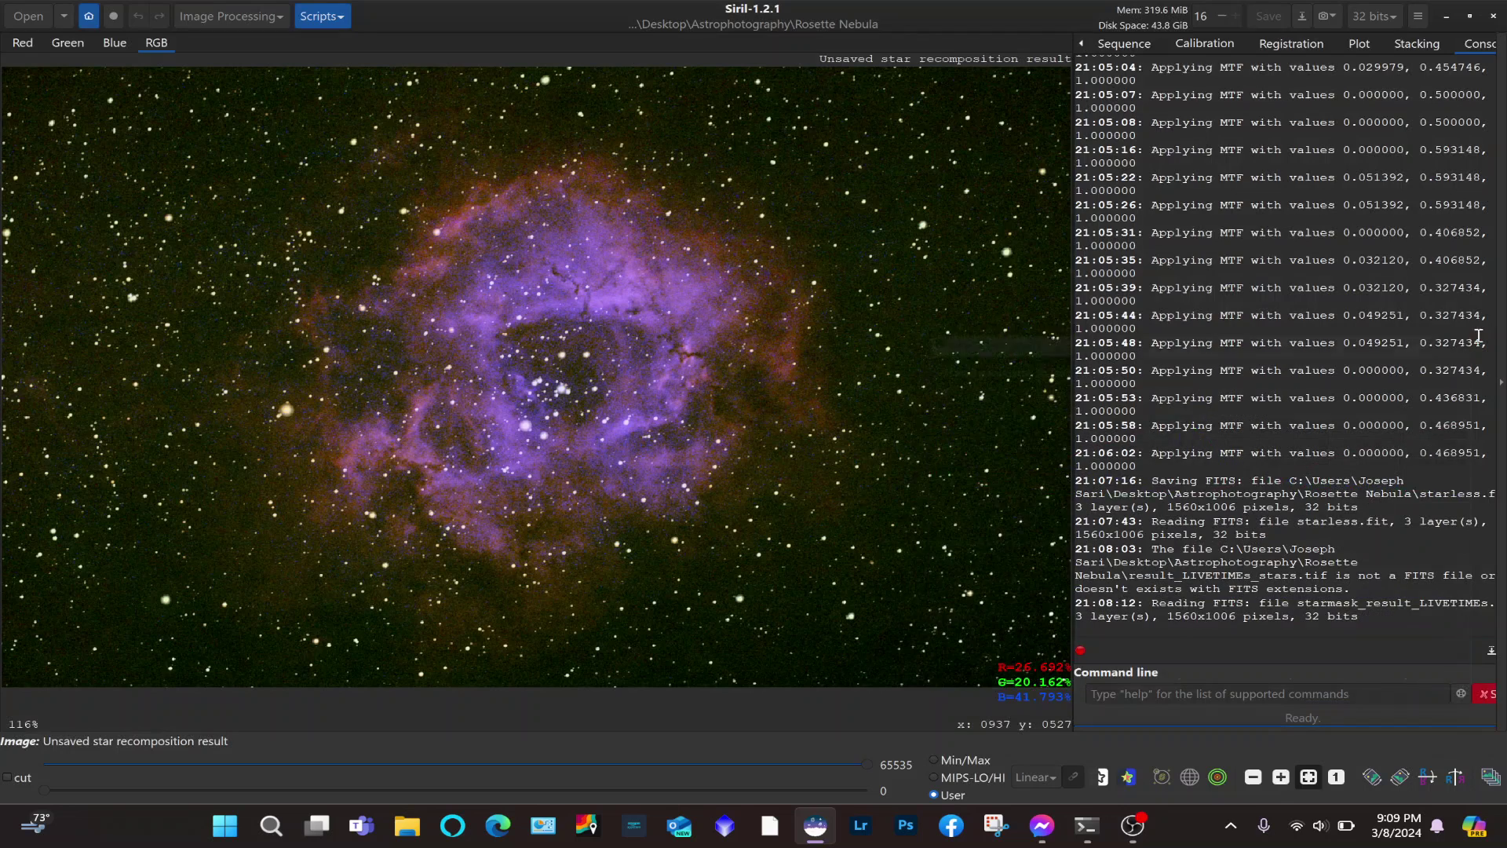
# Save the recomposed image to the Desktop as Unsaved star recomposition result.fit, using 32-bit floating point format.
pyautogui.click(1304, 18)
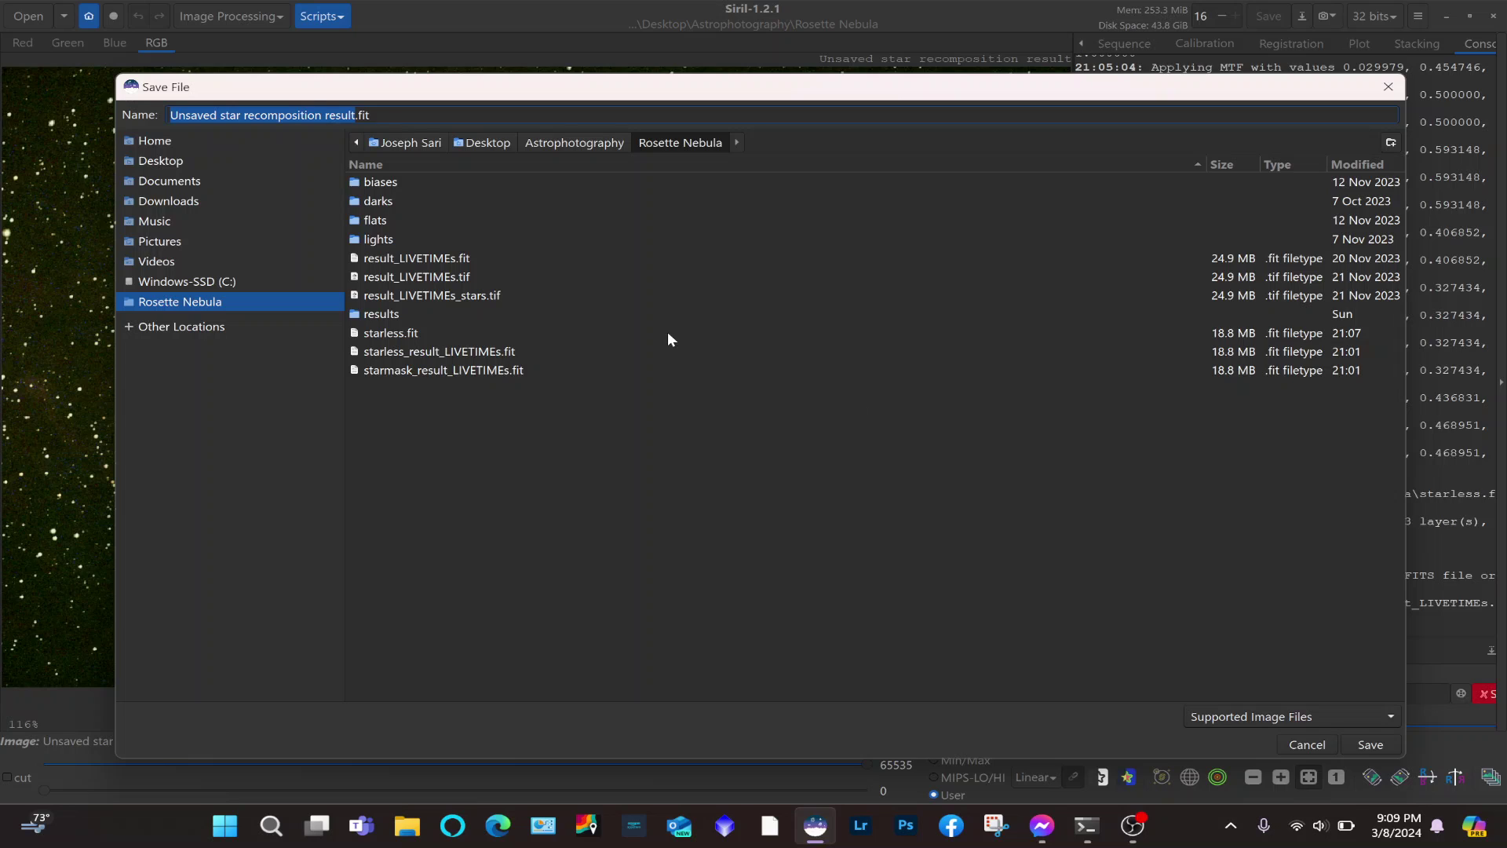
pyautogui.click(183, 158)
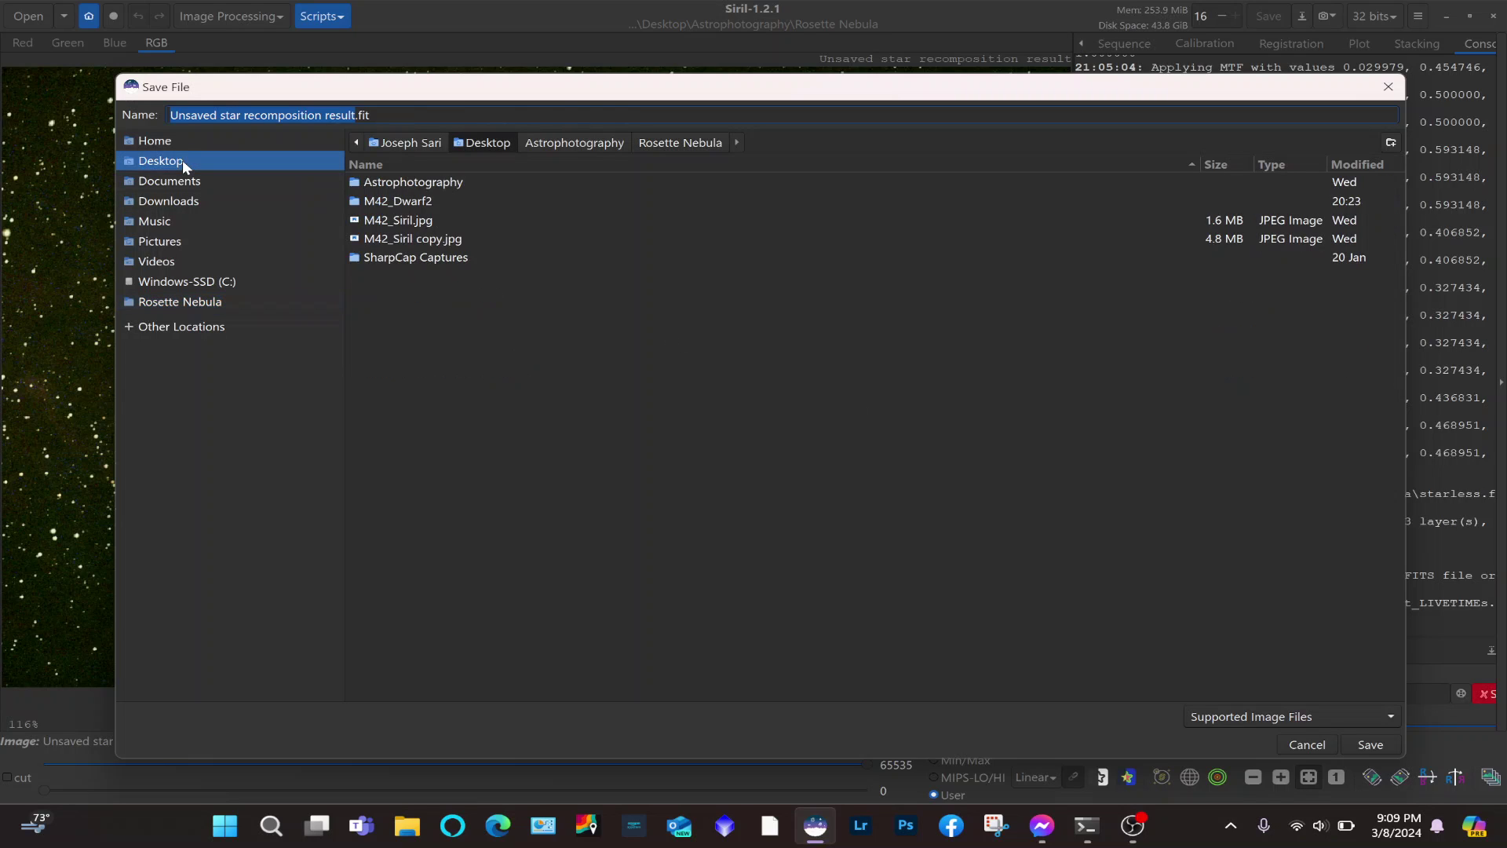
pyautogui.click(1368, 746)
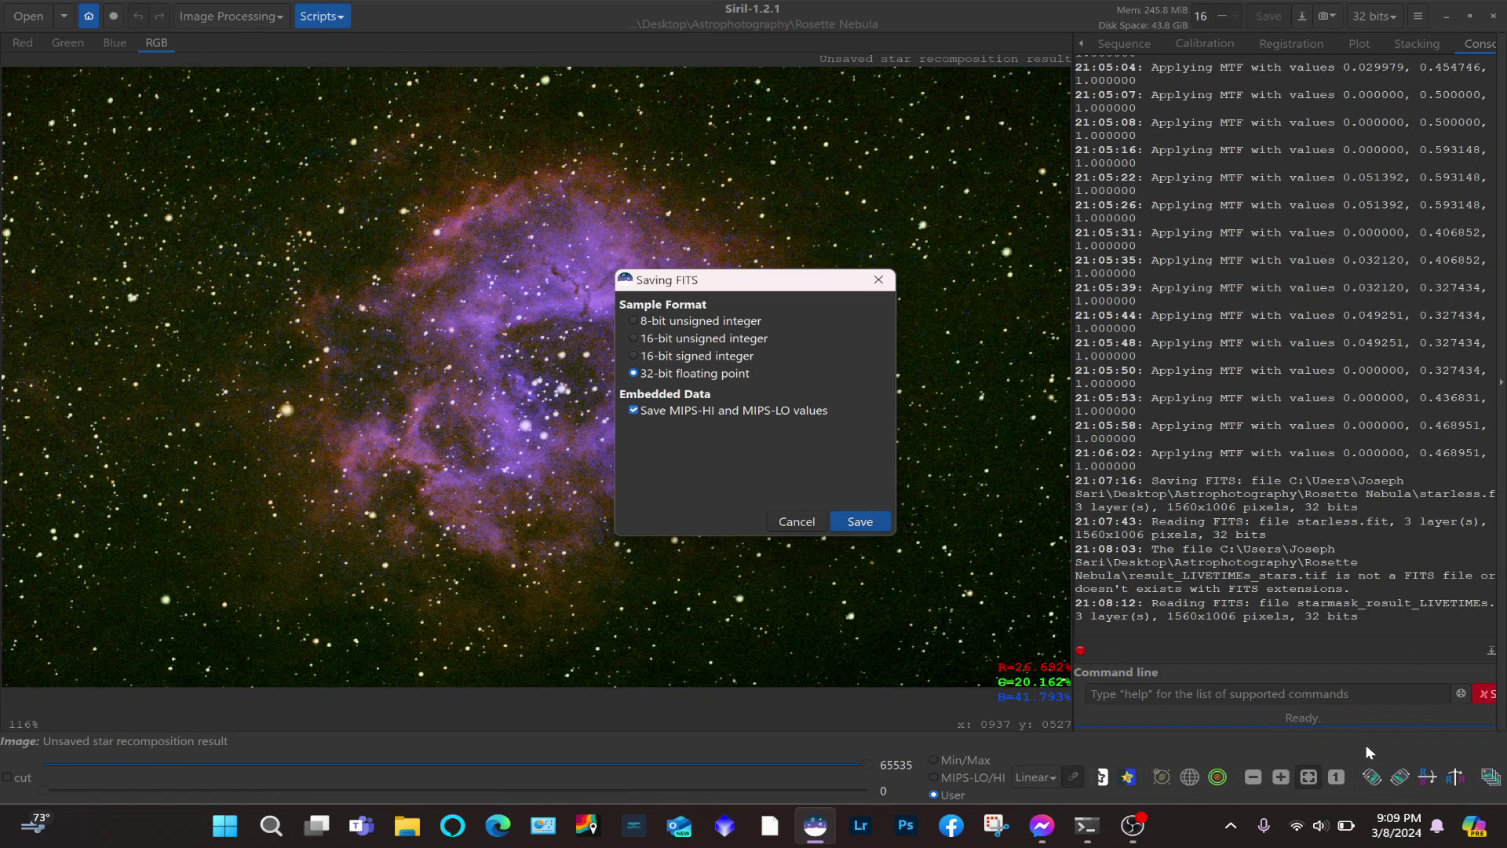
pyautogui.click(863, 522)
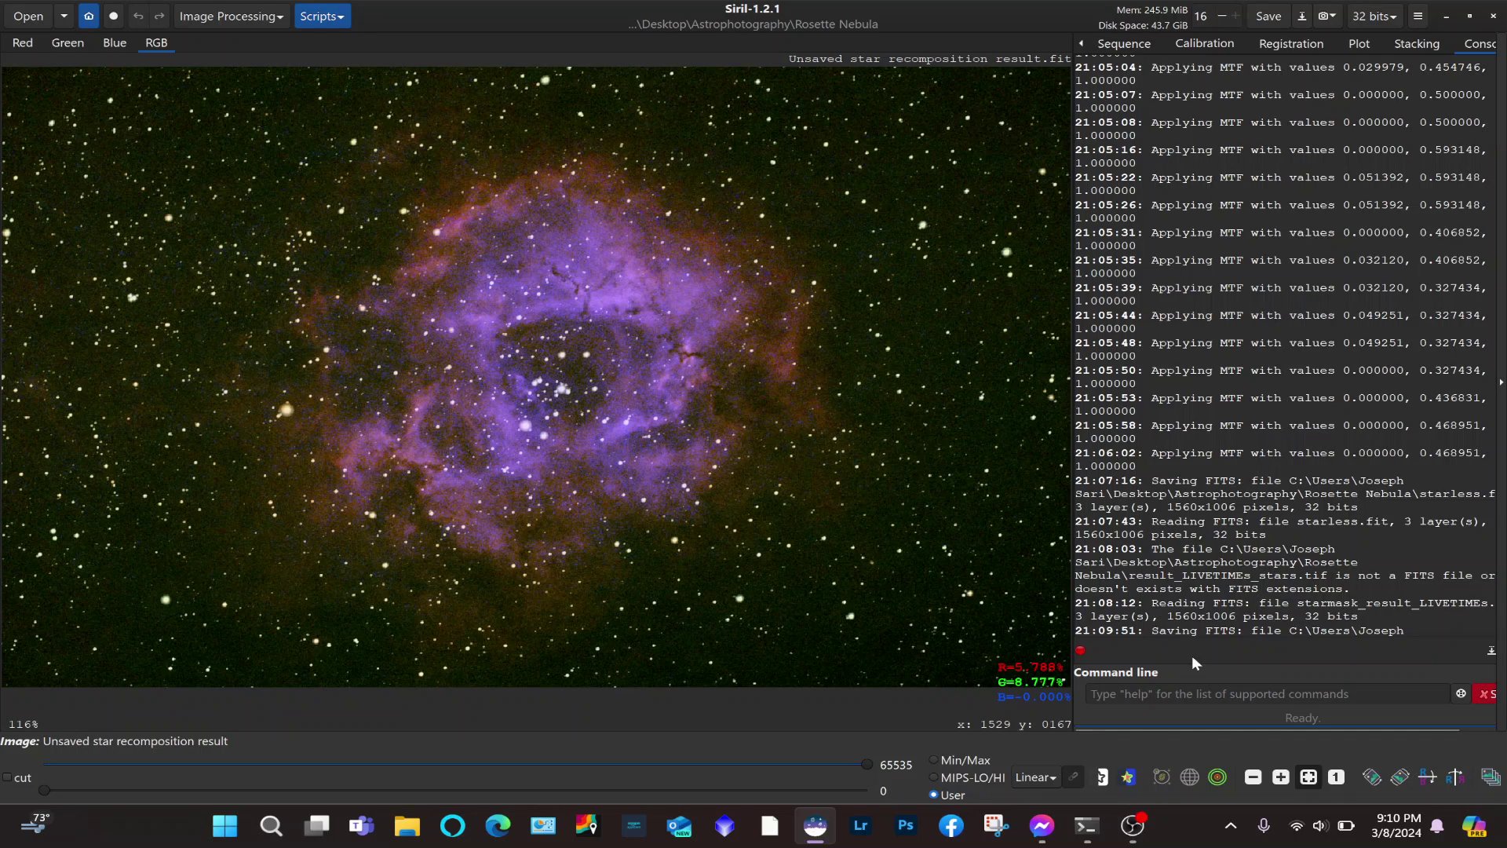
pyautogui.click(1131, 830)
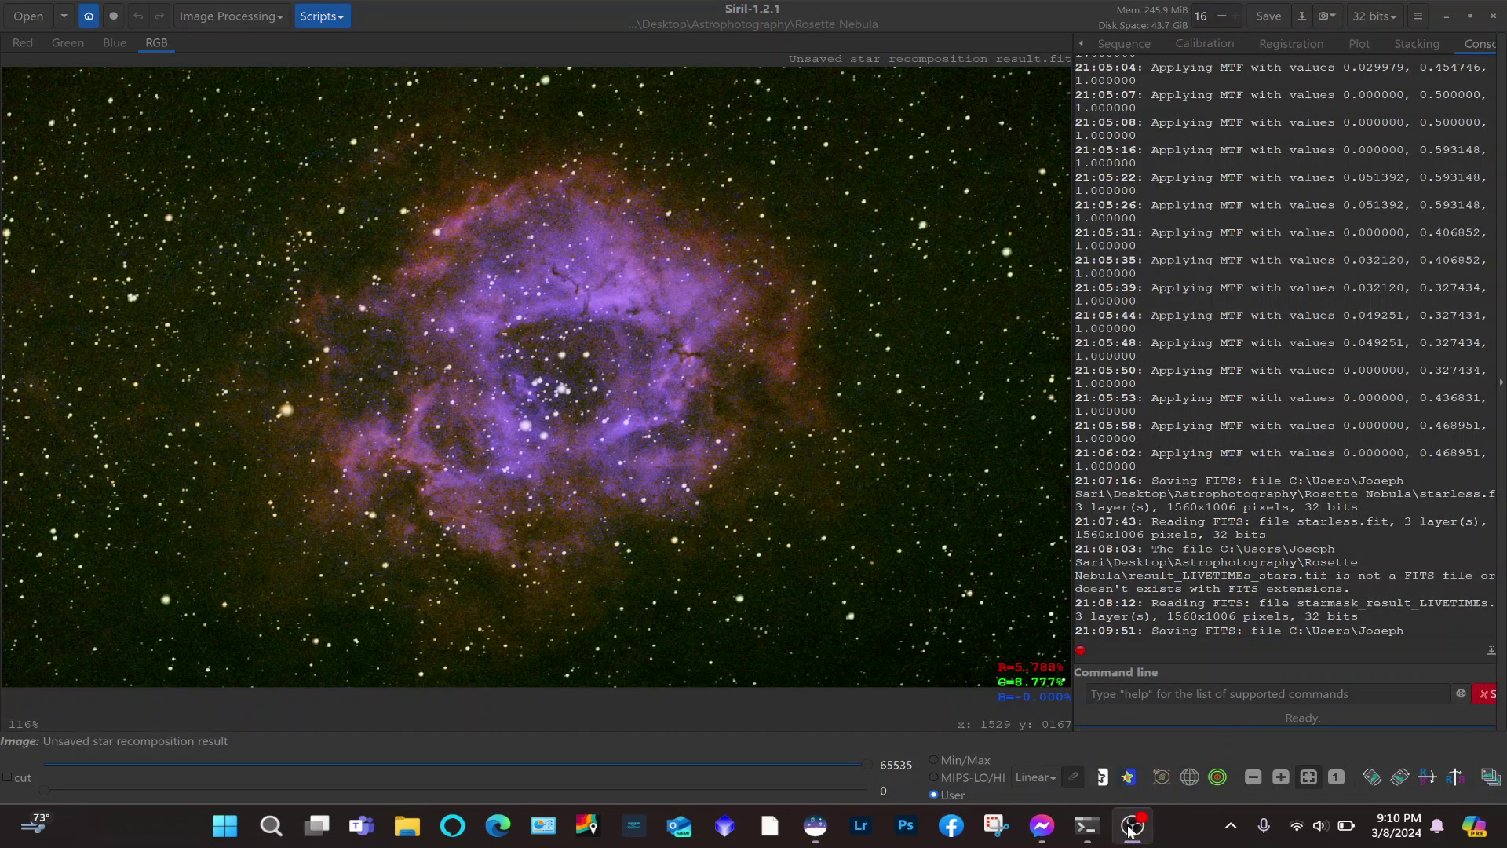